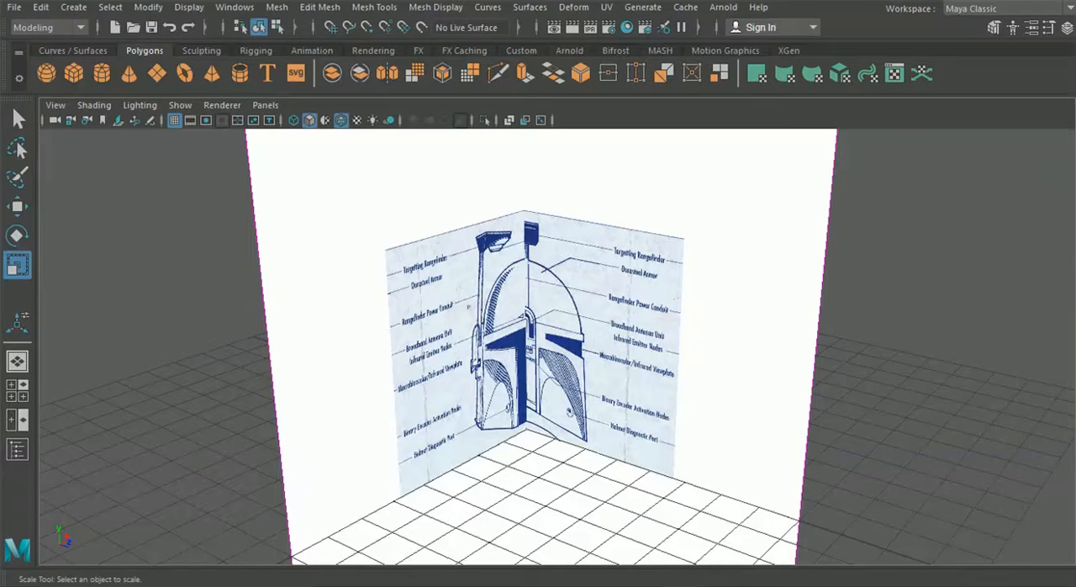
Examine the front and side helmet blueprint planes from several angles, checking where the dome, visor and lower edges line up
left_click_drag(433, 343, 346, 327, "alt")
left_click_drag(547, 358, 536, 320, "alt")
scroll(475, 344, "up", 4)
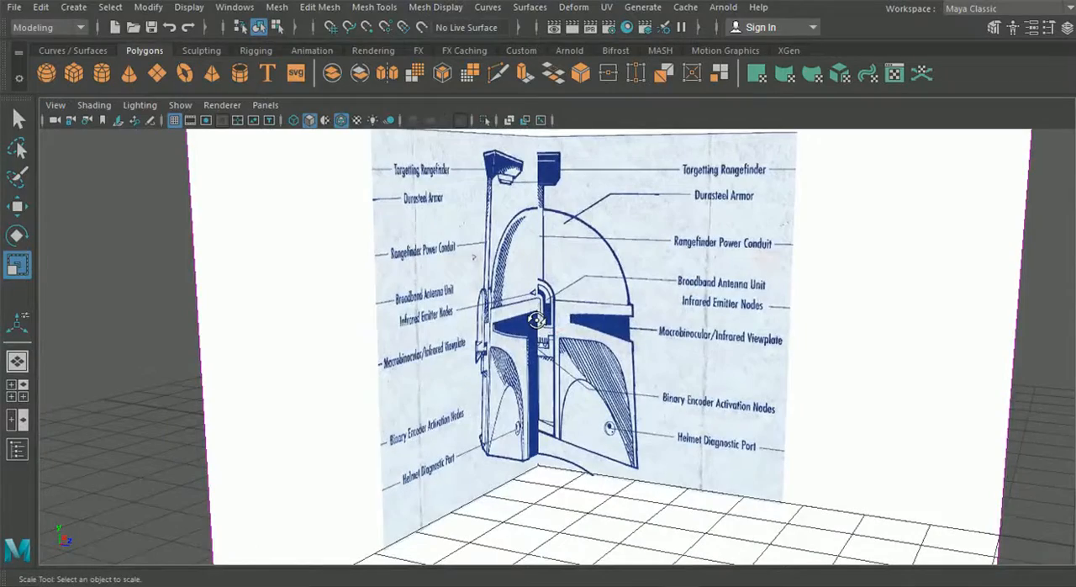
scroll(536, 320, "up", 4)
middle_click_drag(536, 320, 561, 359, "alt")
mouse_move(547, 313)
left_mouse_down("alt")
mouse_move(487, 296)
mouse_move(507, 285)
mouse_move(471, 308)
mouse_move(428, 297)
mouse_move(608, 295)
mouse_move(520, 310)
mouse_move(565, 305)
left_mouse_up("alt")
scroll(430, 297, "down", 3)
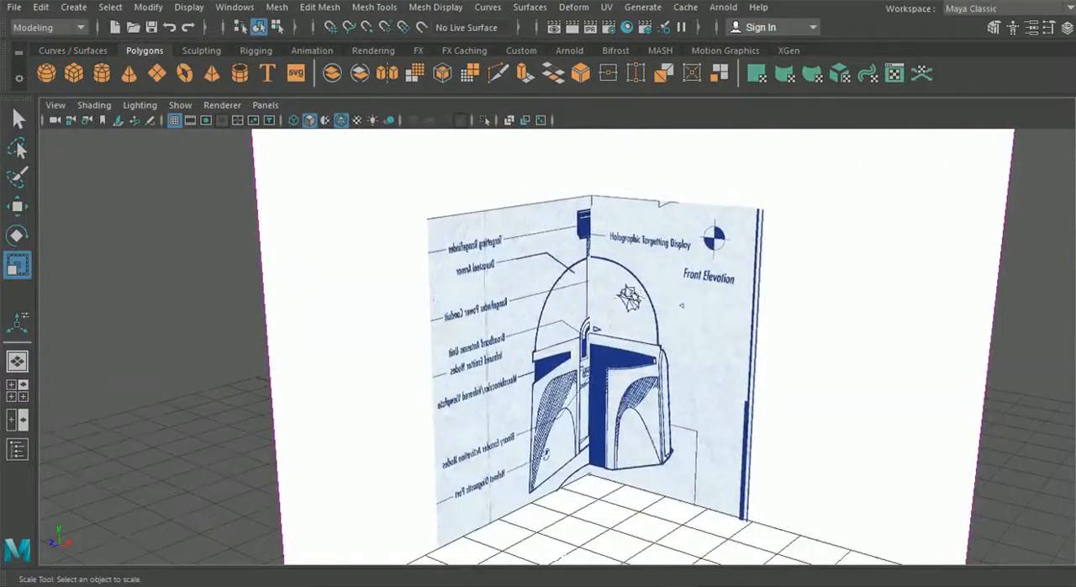
left_click_drag(630, 295, 567, 337, "alt")
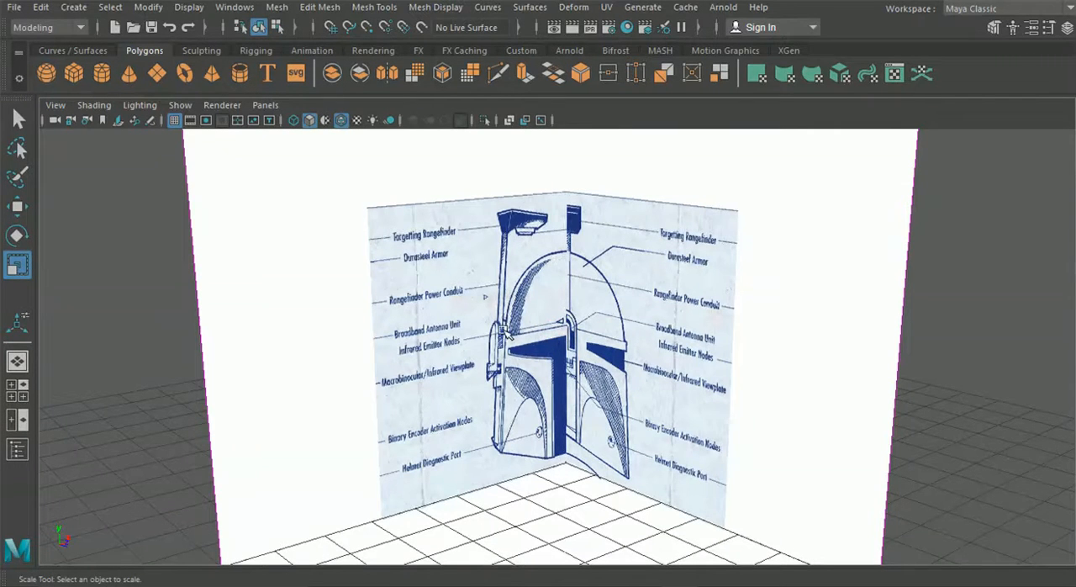
left_click_drag(586, 282, 540, 288, "alt")
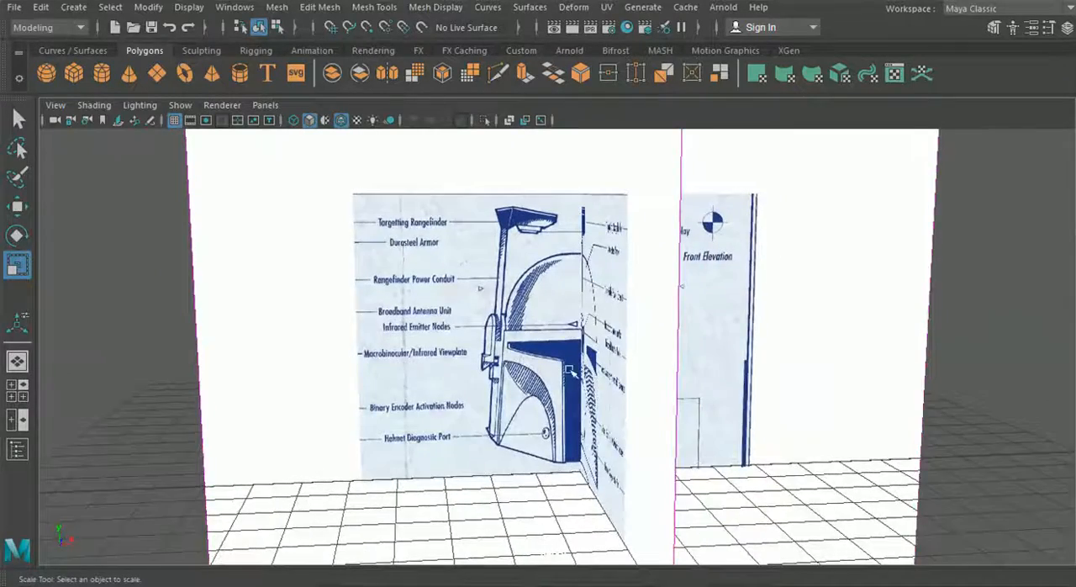
scroll(525, 377, "up", 3)
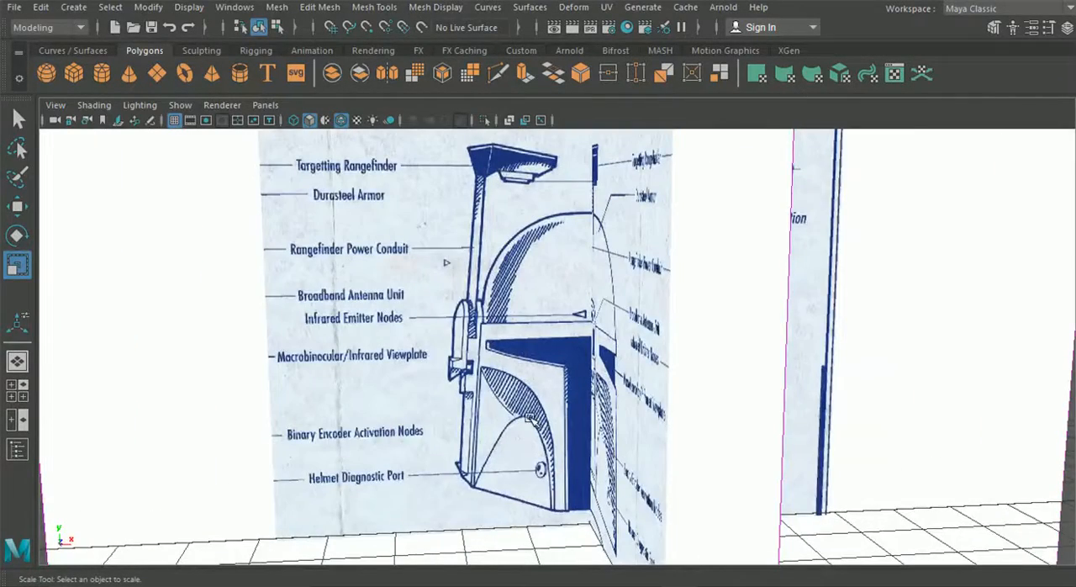
left_click_drag(482, 395, 550, 388, "alt")
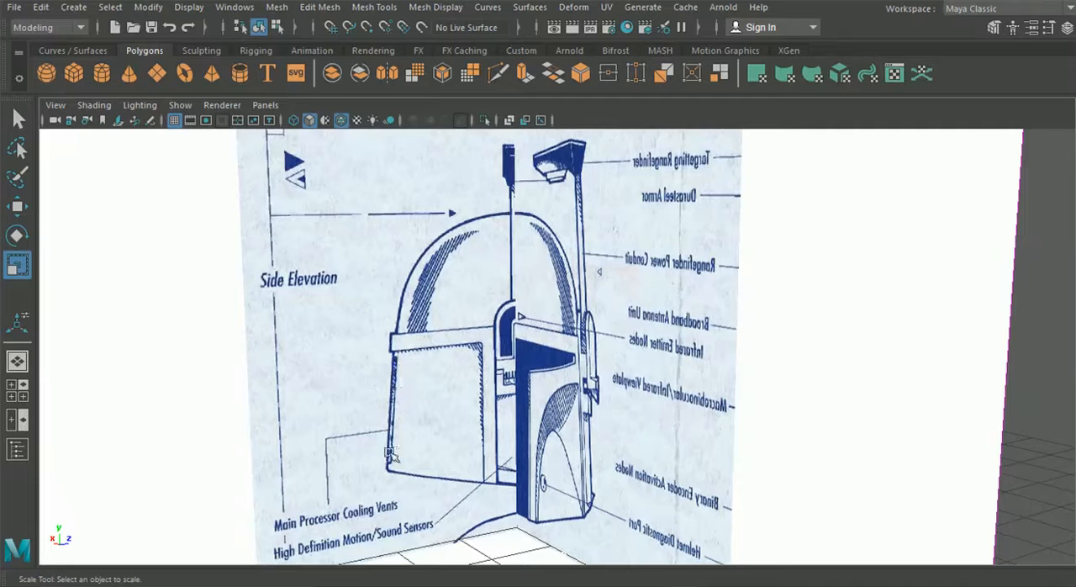
left_click_drag(448, 412, 483, 408, "alt")
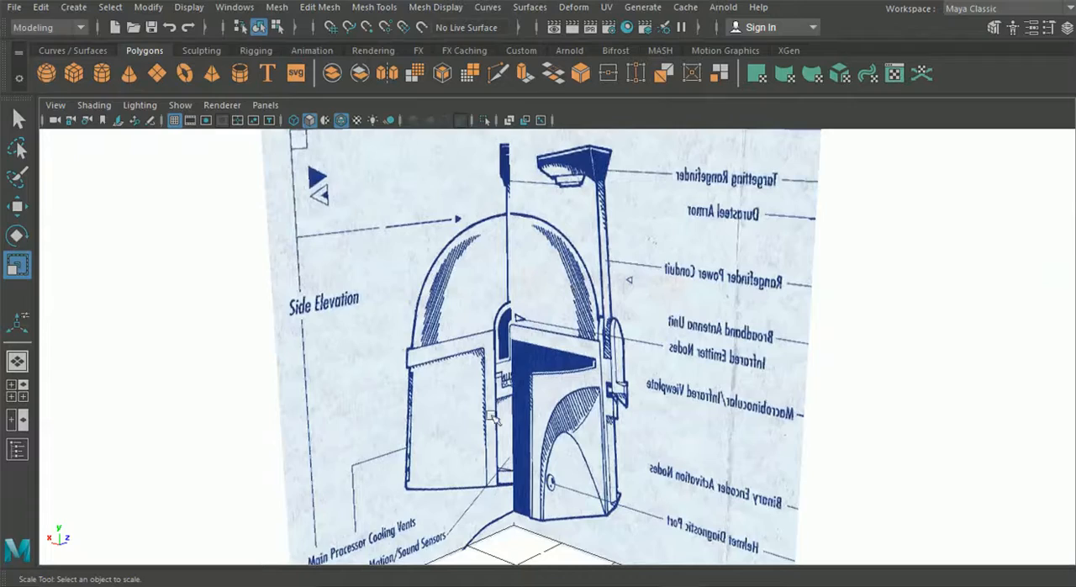
mouse_move(504, 424)
left_mouse_down("alt")
mouse_move(375, 412)
mouse_move(533, 429)
mouse_move(493, 432)
left_mouse_up("alt")
scroll(343, 284, "down", 2)
middle_click_drag(418, 356, 411, 323, "alt")
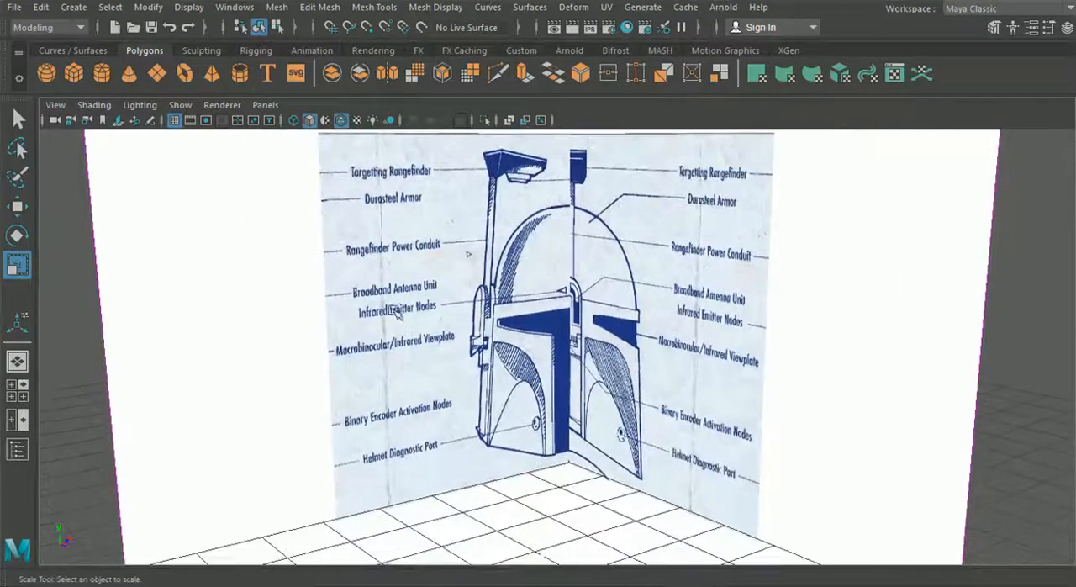
scroll(334, 261, "down", 2)
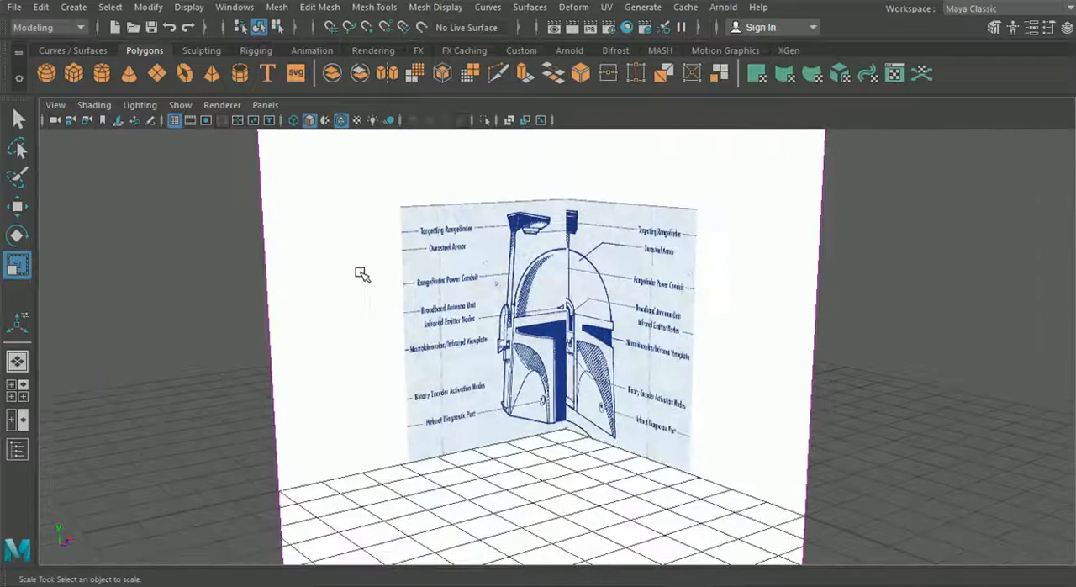
Create a polygon sphere at the origin and hide the image planes in the perspective view
left_click(45, 73)
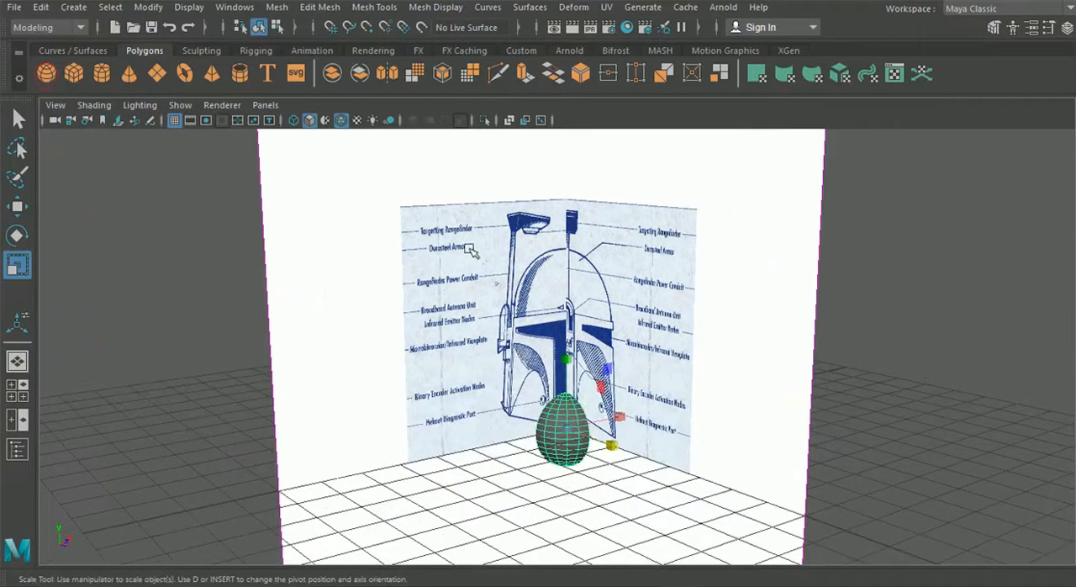
middle_click_drag(454, 213, 449, 232, "alt")
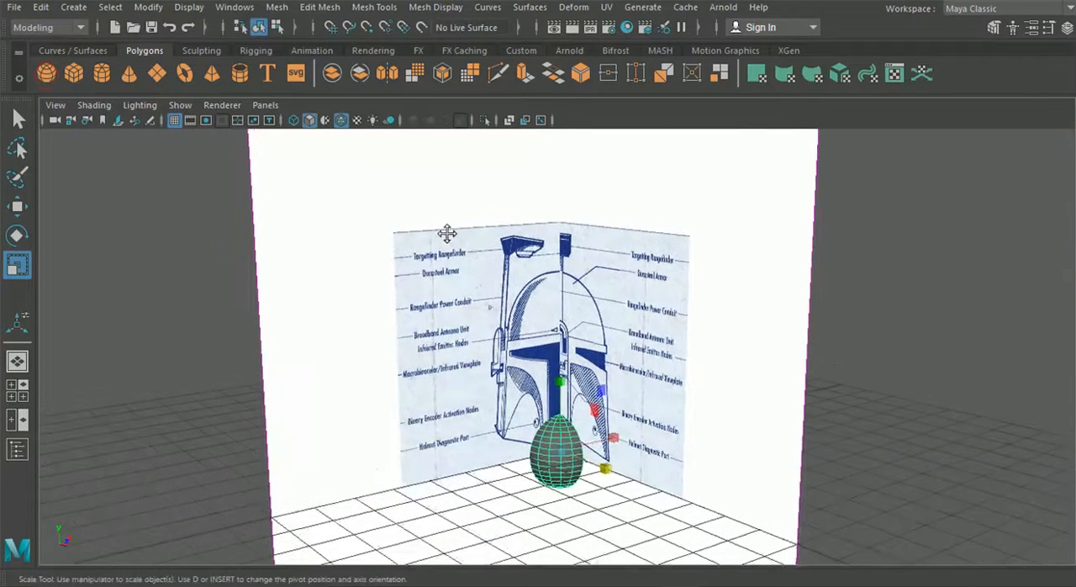
left_click(266, 105)
mouse_move(181, 109)
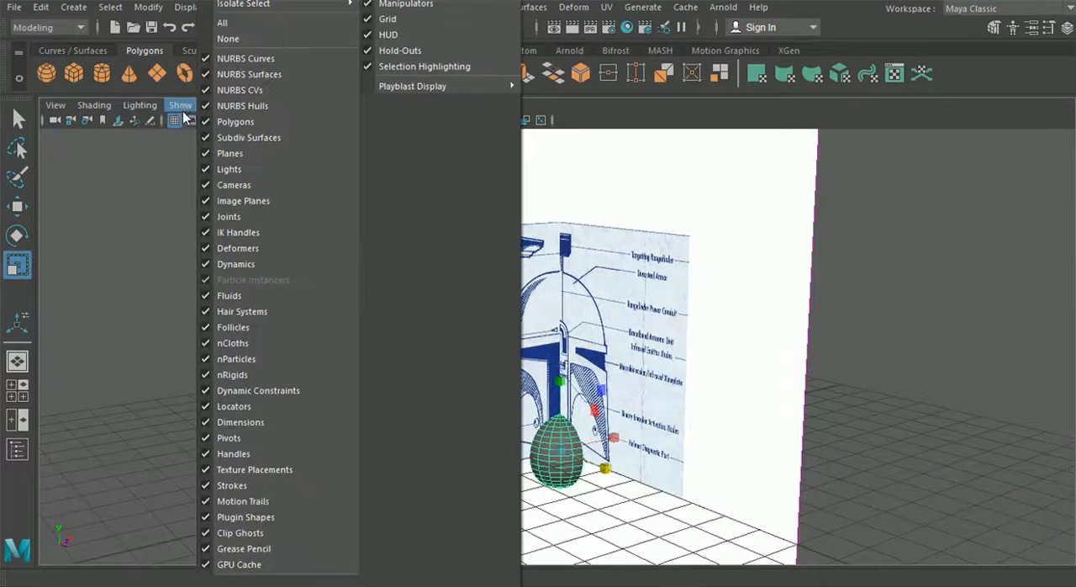
left_click(270, 200)
middle_click_drag(512, 297, 498, 263, "alt")
In the front view, move the sphere up until its centre sits on the lower edge line of the helmet dome
left_click(17, 389)
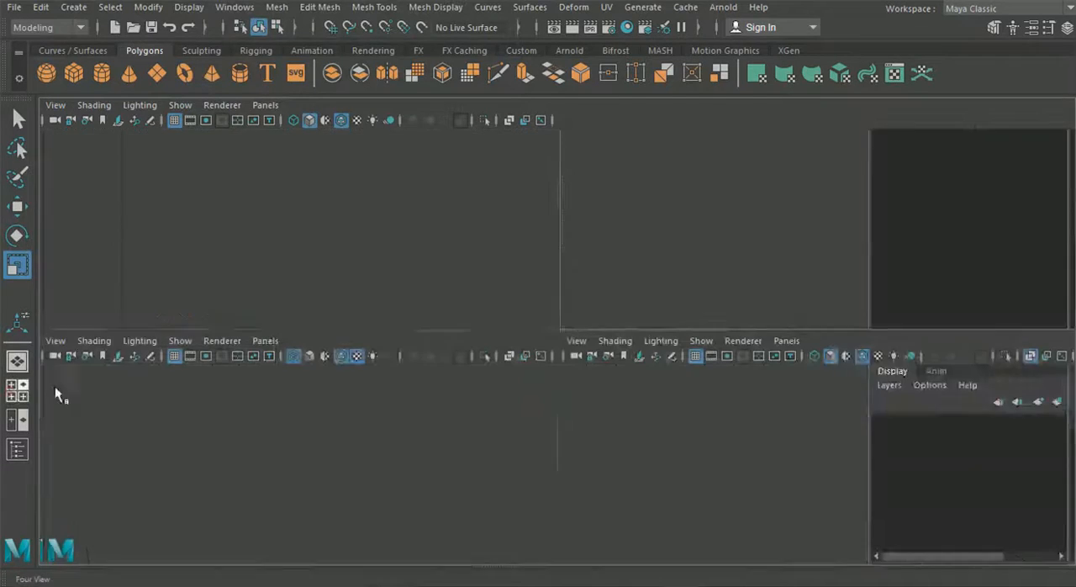
key("space")
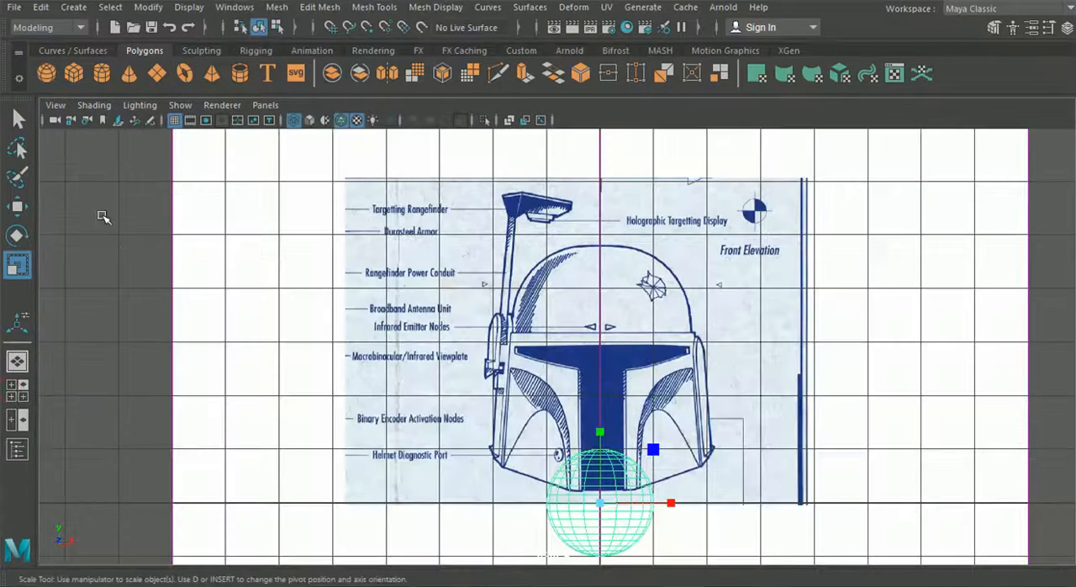
left_click(17, 206)
scroll(623, 454, "up", 2)
left_click_drag(605, 443, 607, 262)
scroll(605, 327, "up", 2)
middle_click_drag(581, 319, 502, 349, "alt")
scroll(563, 329, "up", 4)
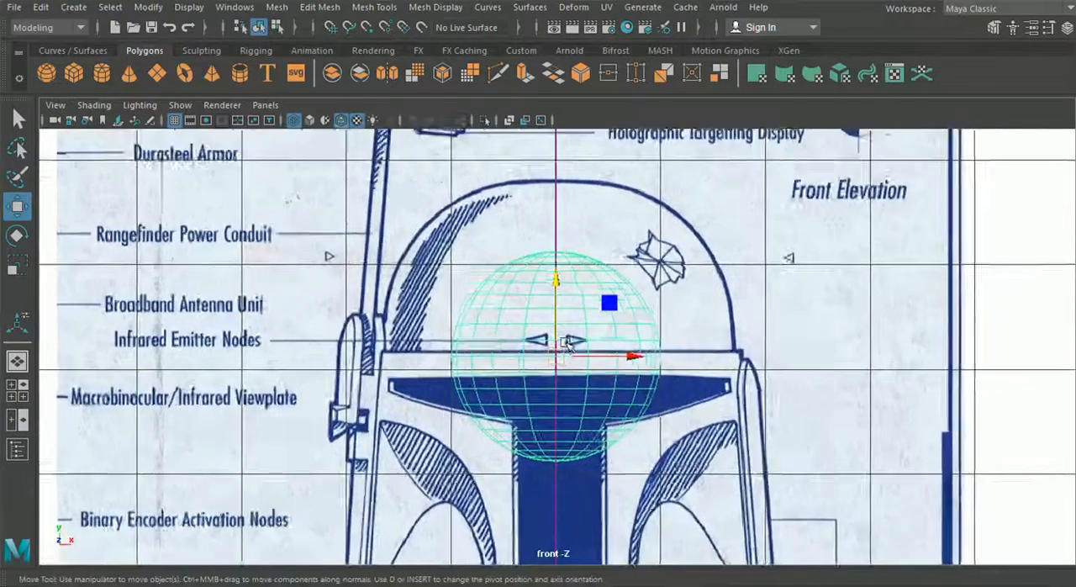
left_click_drag(554, 282, 555, 277)
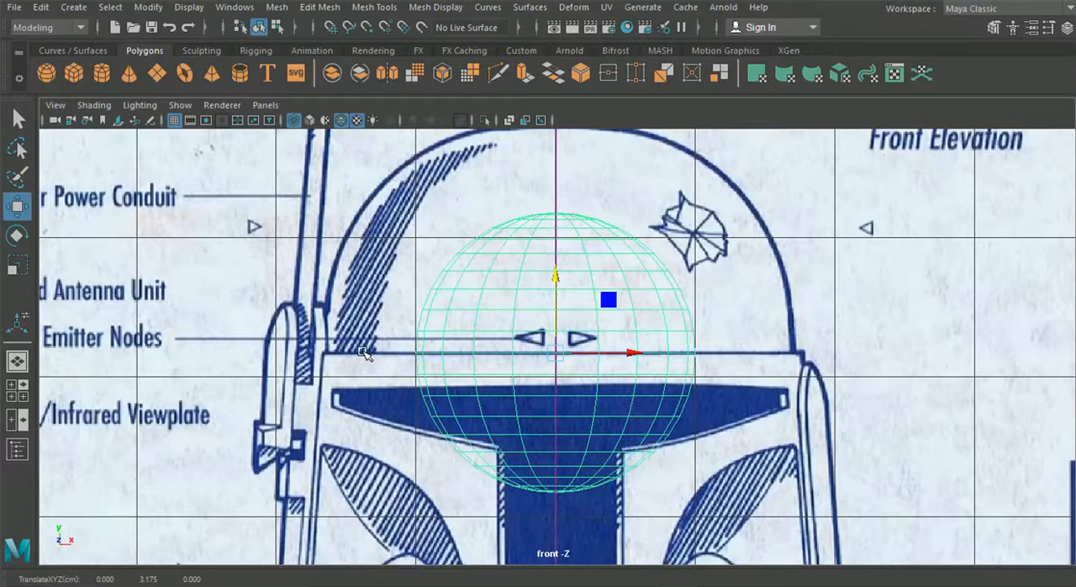
Show the Channel Box and scale the sphere uniformly by about 1.68 in the front view to match the dome outline
left_click(1065, 30)
scroll(1008, 240, "down", 5)
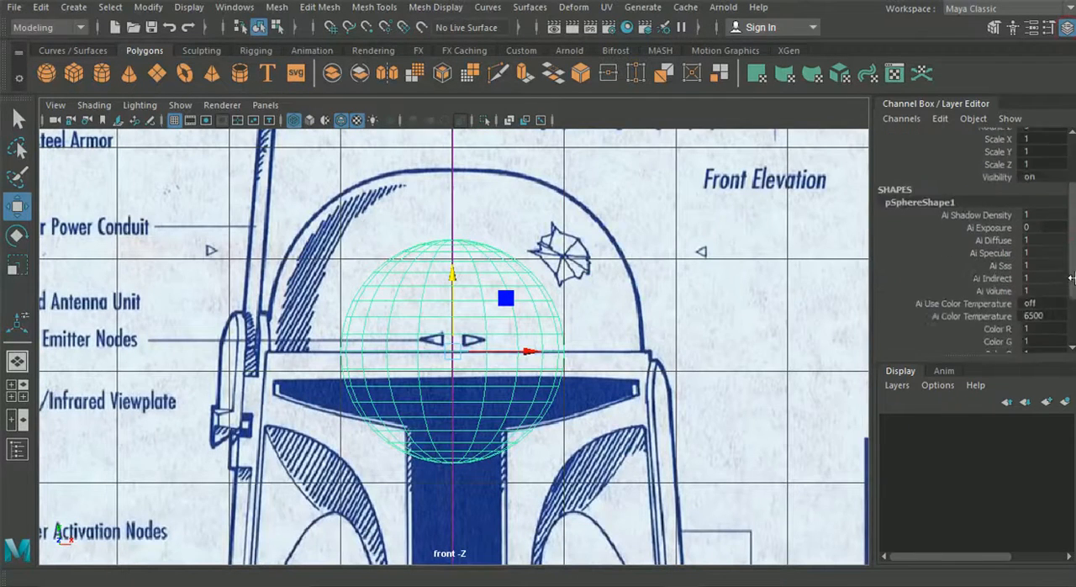
left_click(22, 393)
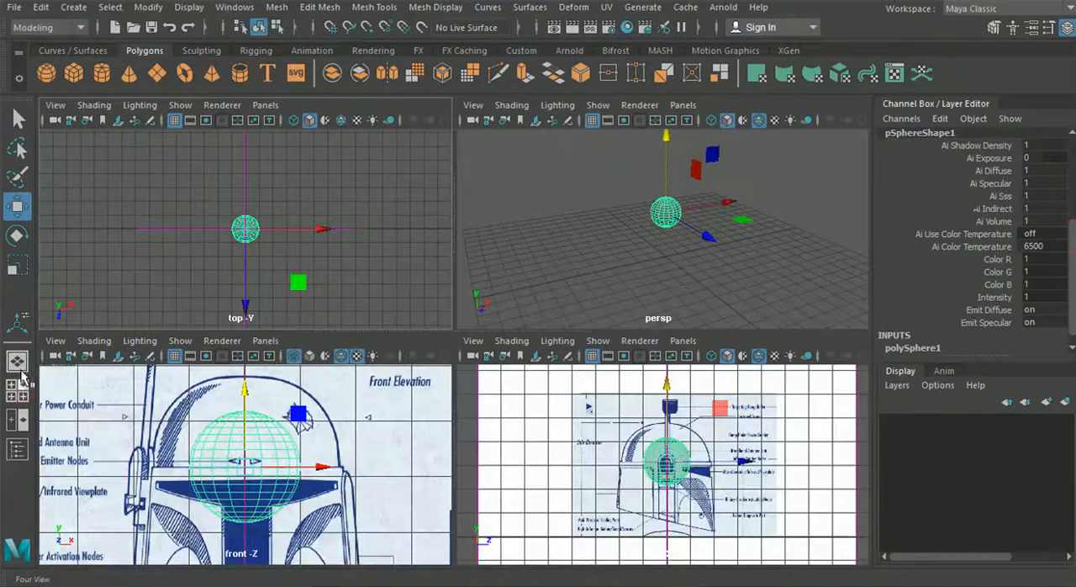
key("space")
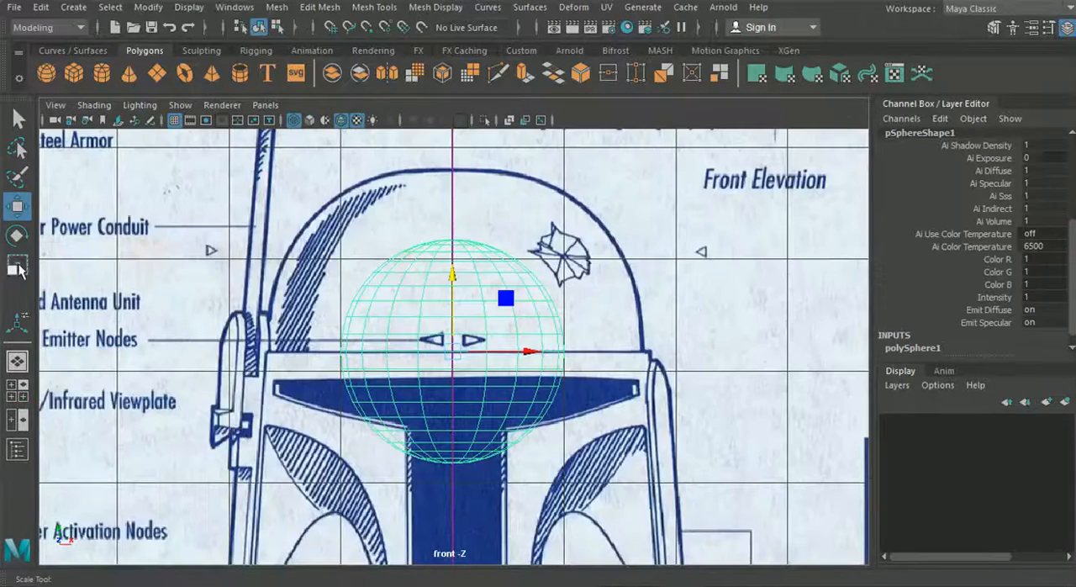
key("r")
left_click_drag(454, 353, 588, 380)
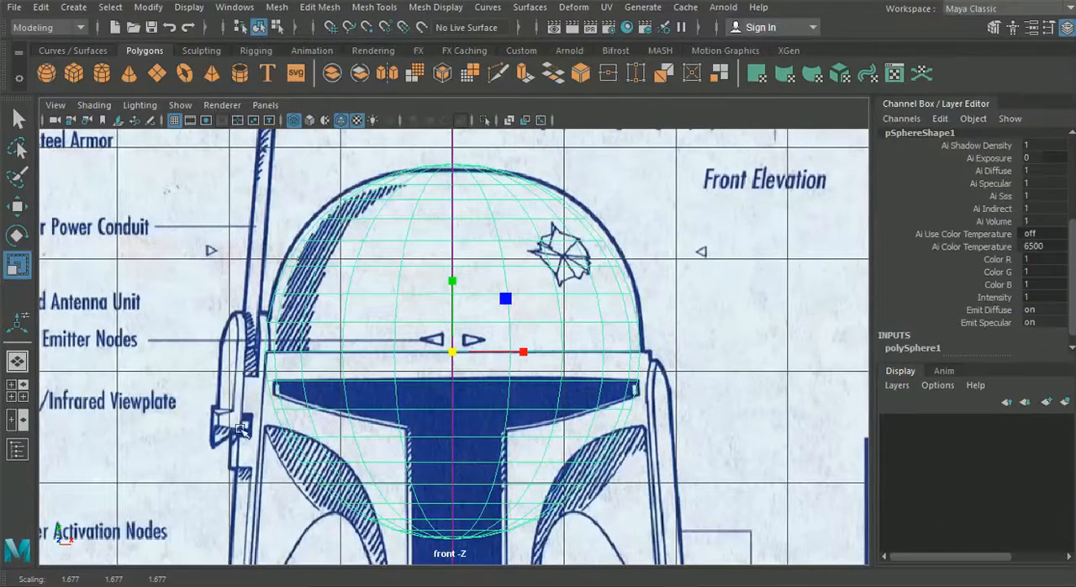
middle_click_drag(273, 400, 310, 362, "alt")
middle_click_drag(402, 398, 413, 376, "alt")
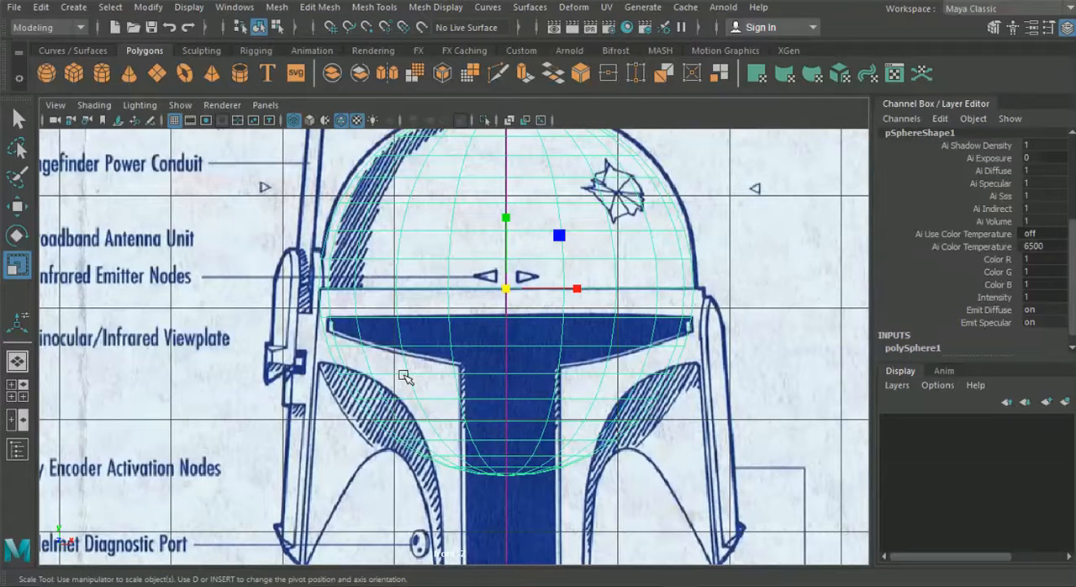
scroll(405, 377, "up", 5)
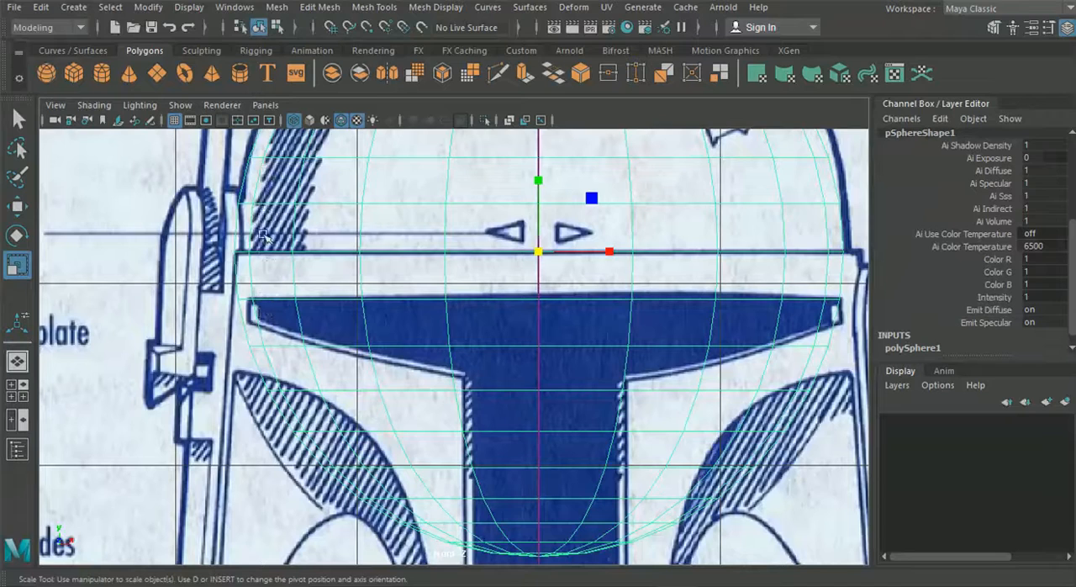
Try 26 axis subdivisions on the sphere while comparing it with the blueprints, and settle on 28
left_click(16, 389)
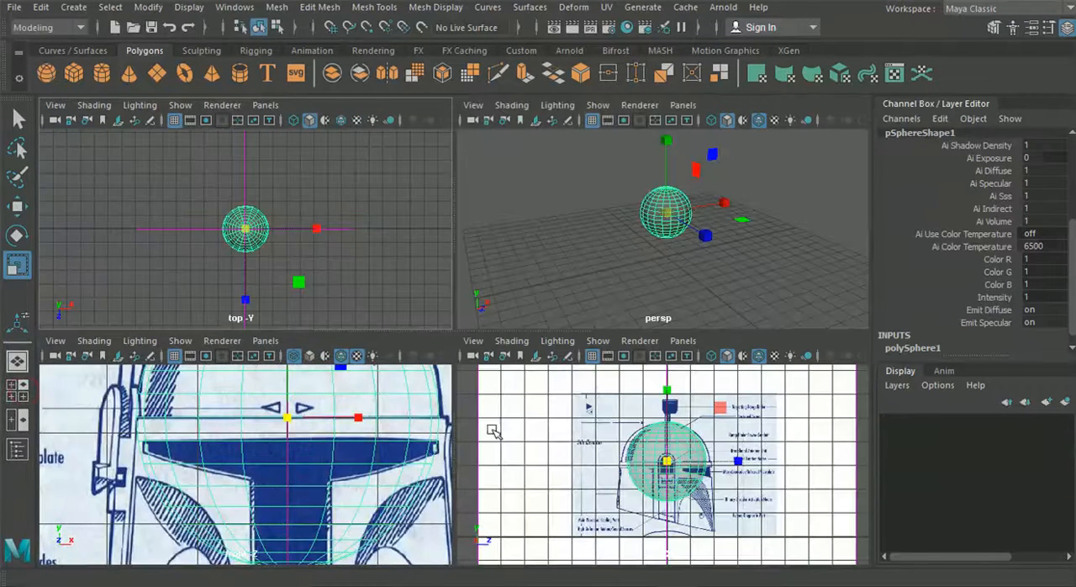
scroll(597, 456, "up", 8)
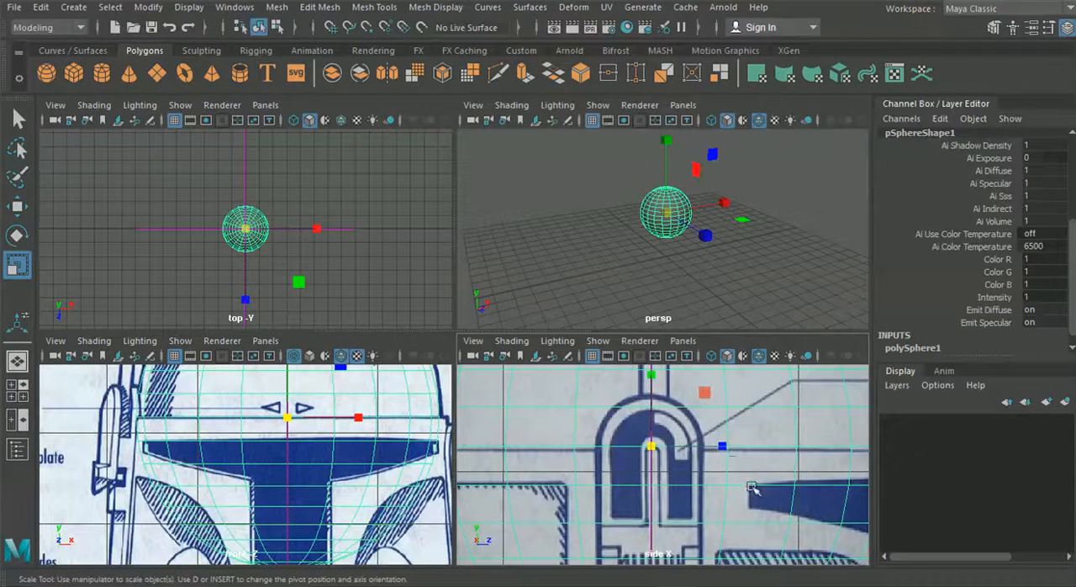
key("f")
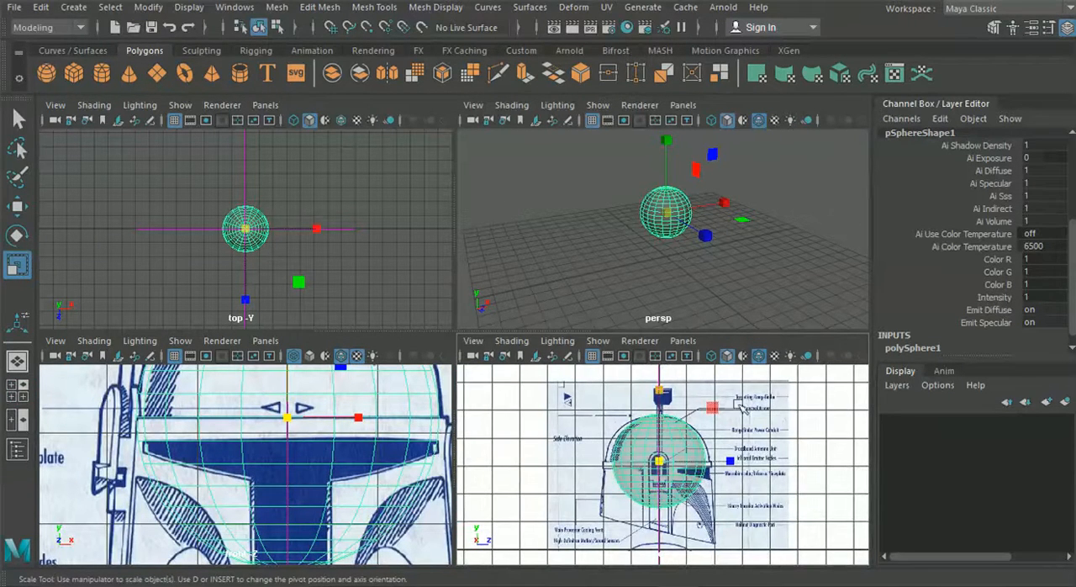
left_click(914, 348)
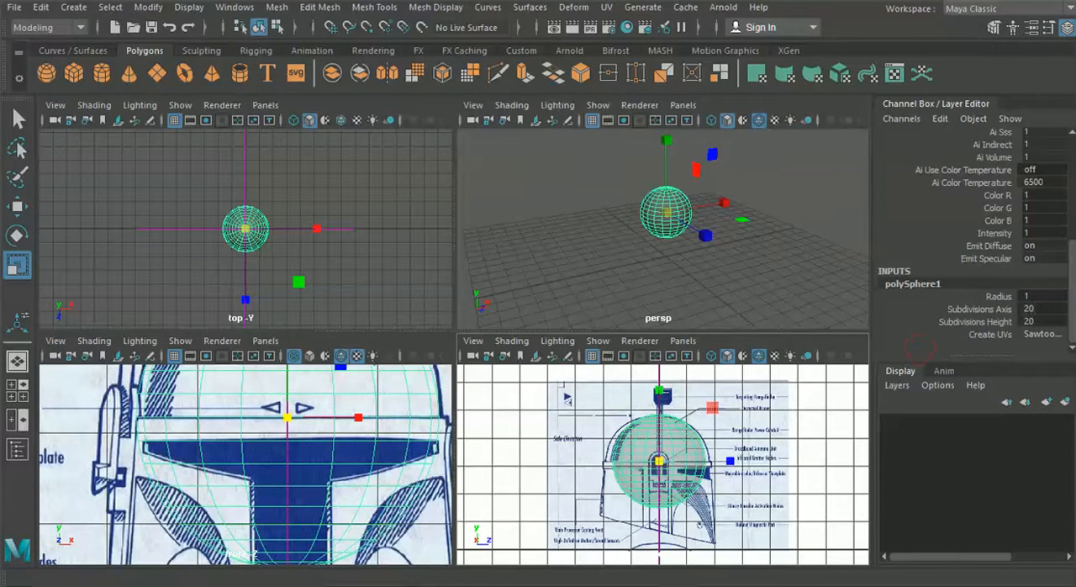
left_click(1032, 308)
mouse_move(257, 420)
middle_mouse_down("alt")
mouse_move(256, 455)
mouse_move(229, 438)
middle_mouse_up("alt")
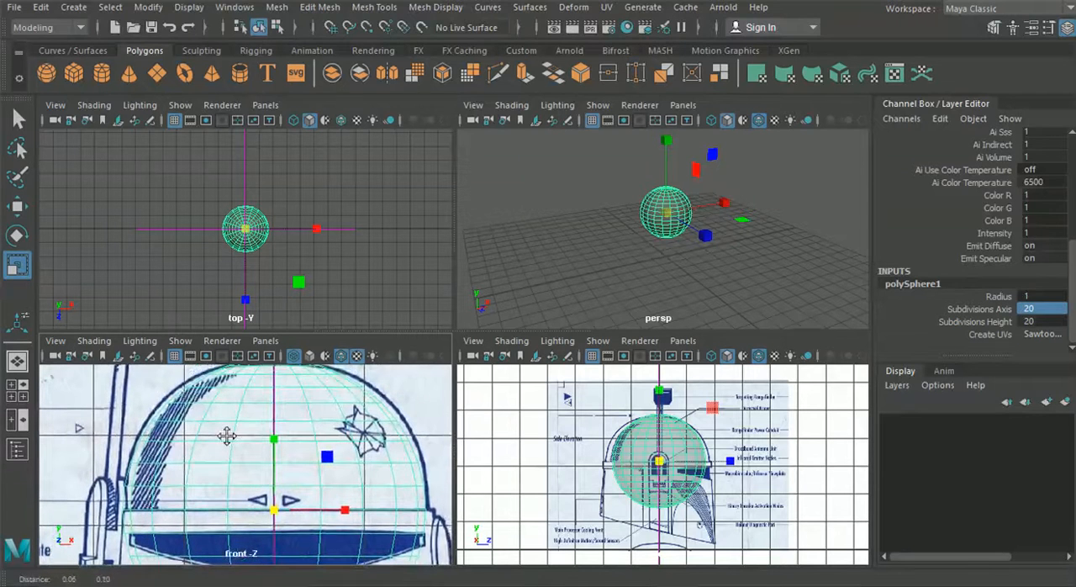
left_click(1032, 307)
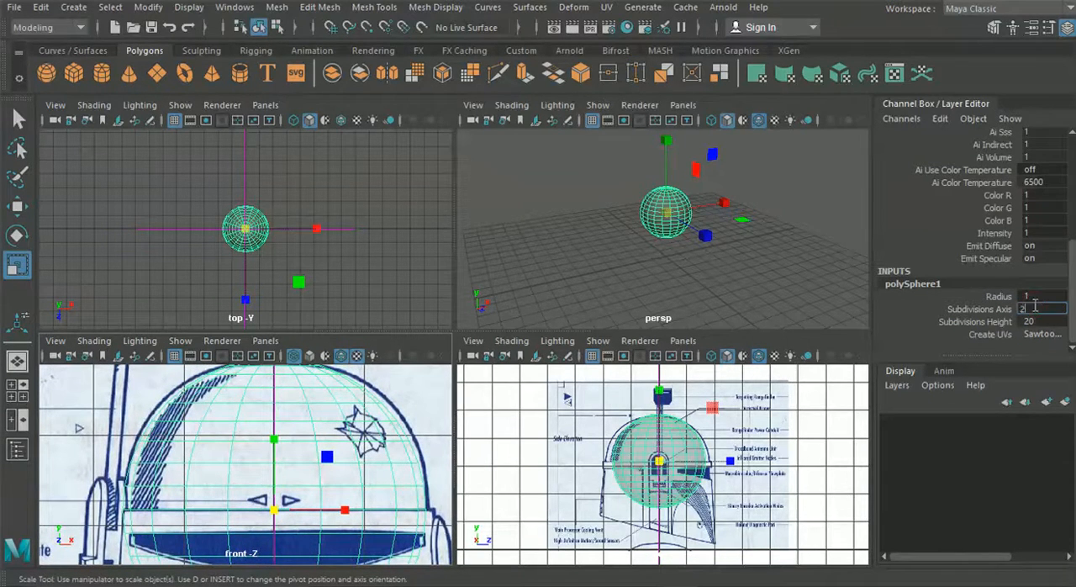
type("26")
key("Return")
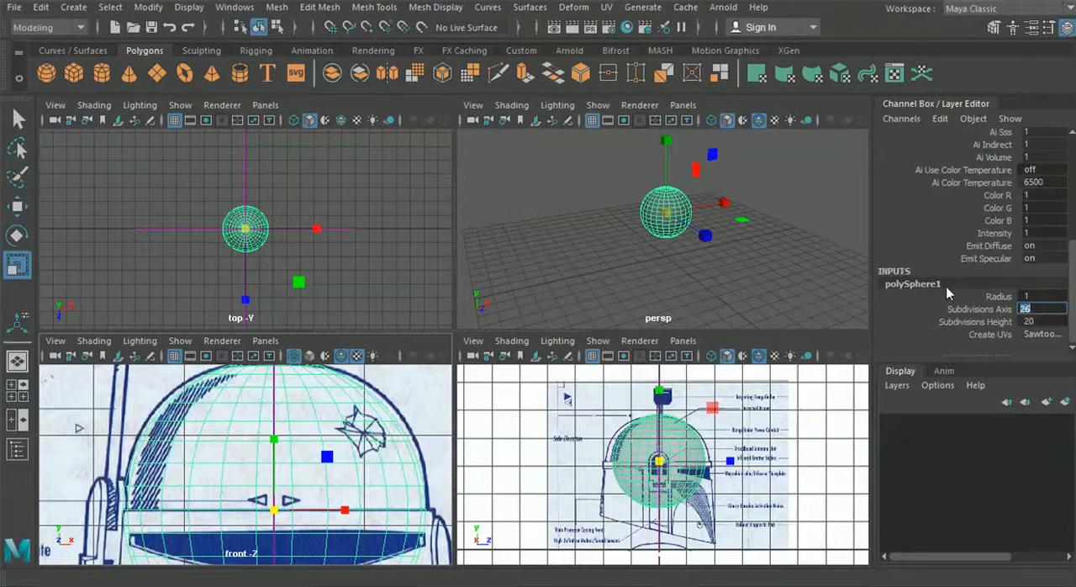
type("28")
key("Return")
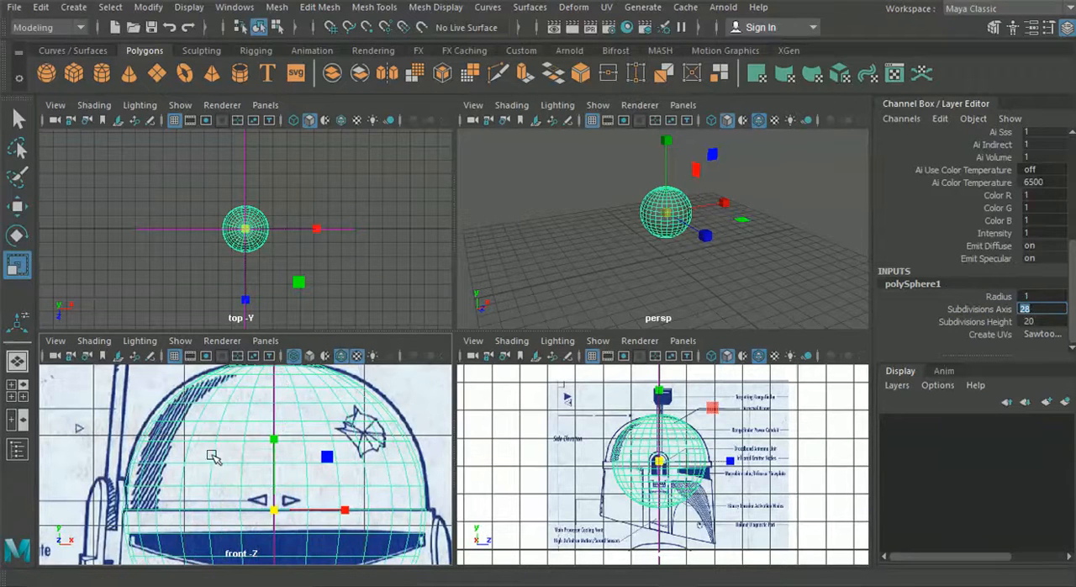
In the front view, select the sphere's faces below the dome's lower edge line and delete them, leaving the upper half
middle_click_drag(159, 489, 209, 469, "alt")
scroll(212, 474, "up", 4)
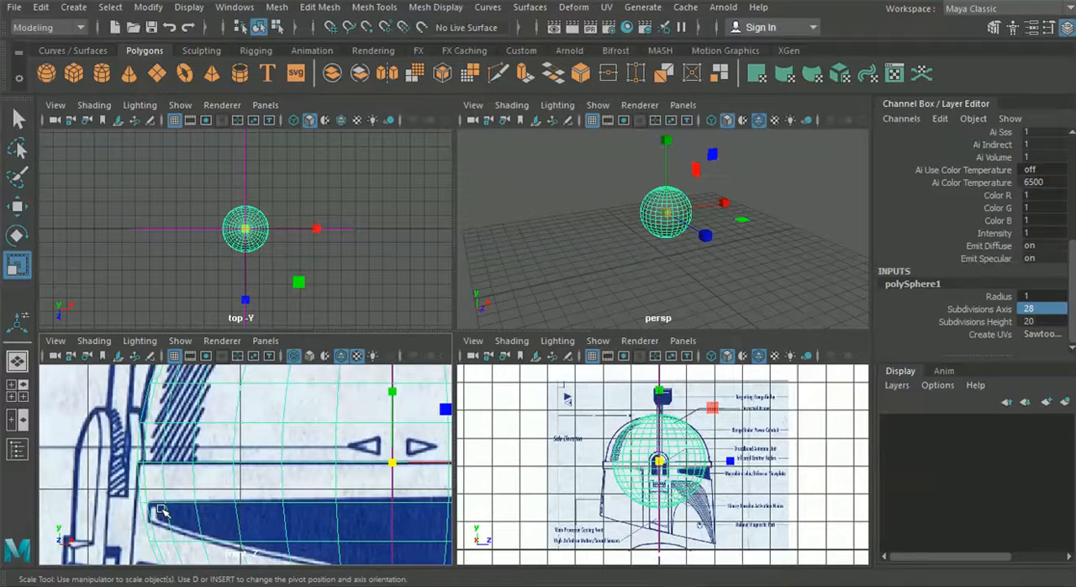
key("space")
scroll(435, 379, "down", 5)
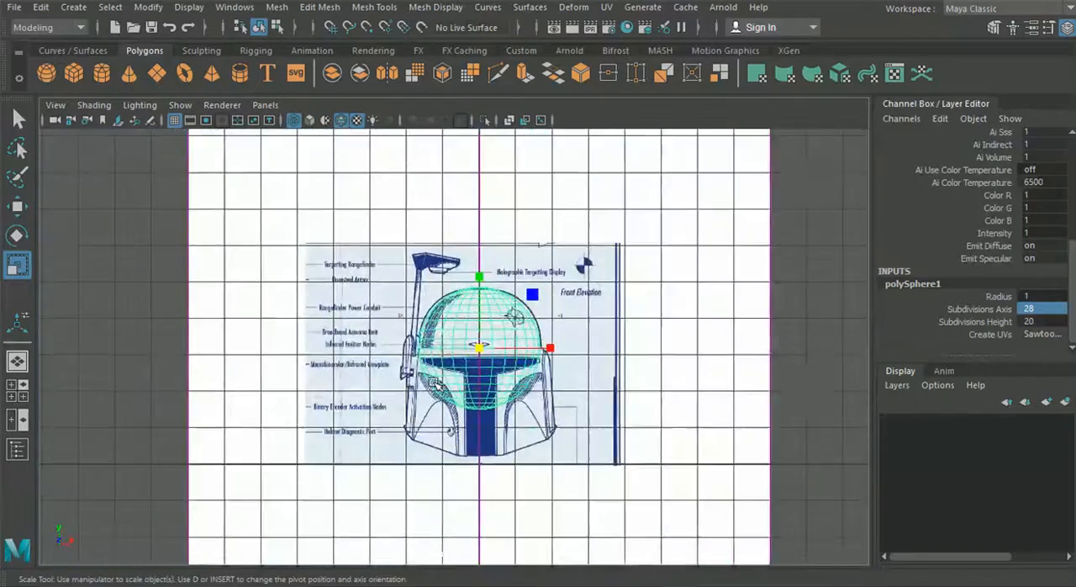
scroll(432, 382, "up", 3)
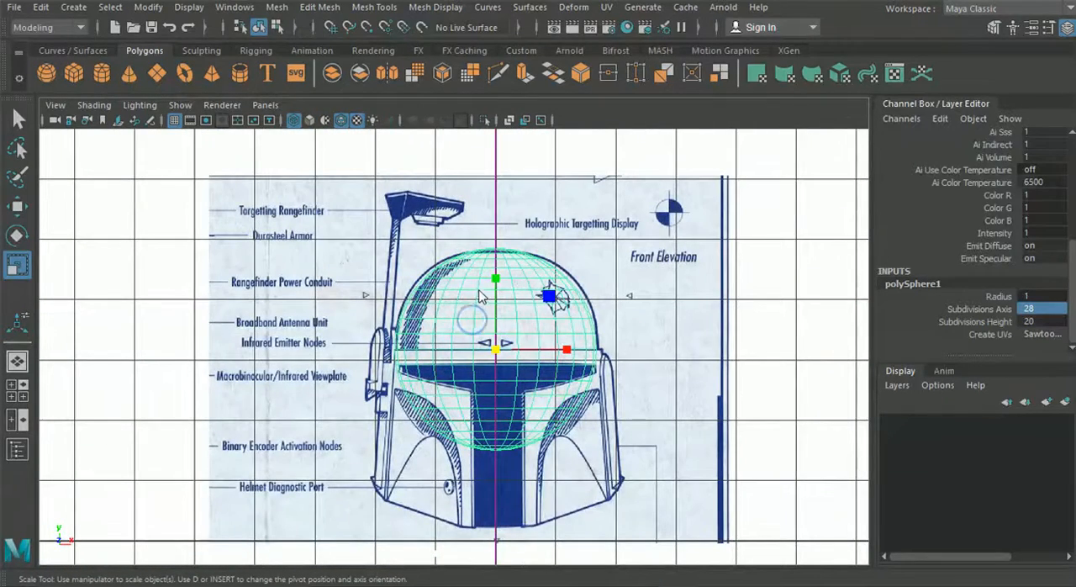
right_click_drag(475, 294, 465, 165)
left_click_drag(631, 496, 378, 363)
scroll(460, 353, "up", 5)
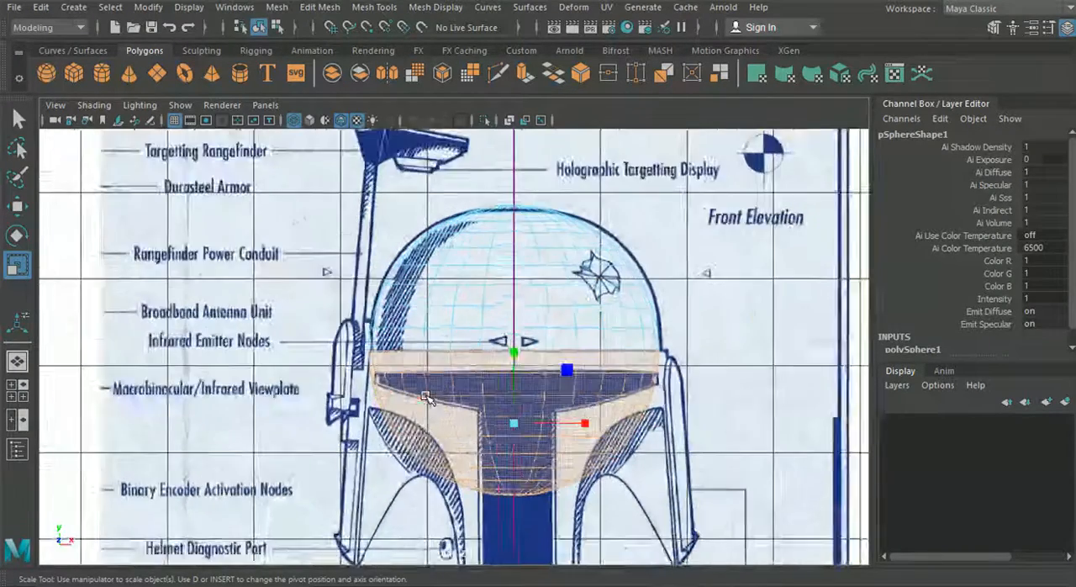
key("Delete")
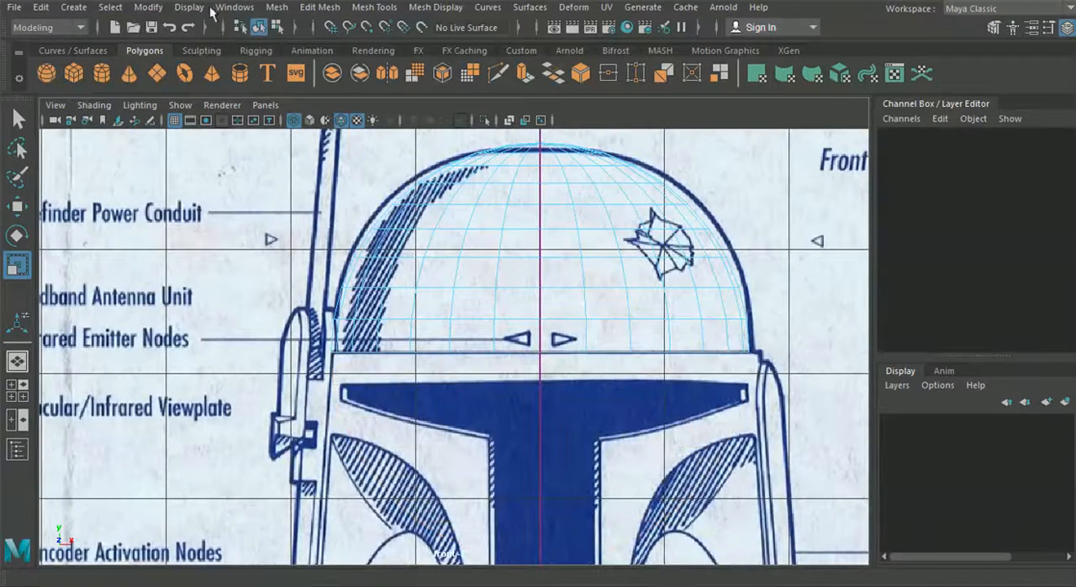
Return to object mode and scale the half sphere vertically to about 1.82 so its sides follow the dome outline
left_click(258, 27)
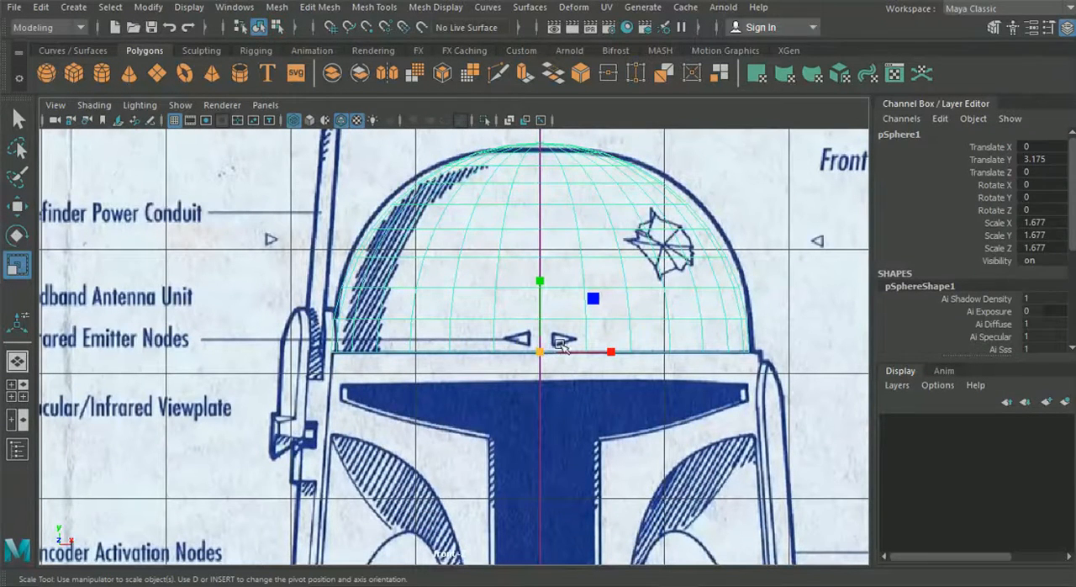
middle_click_drag(436, 262, 373, 288, "alt")
scroll(383, 291, "up", 1)
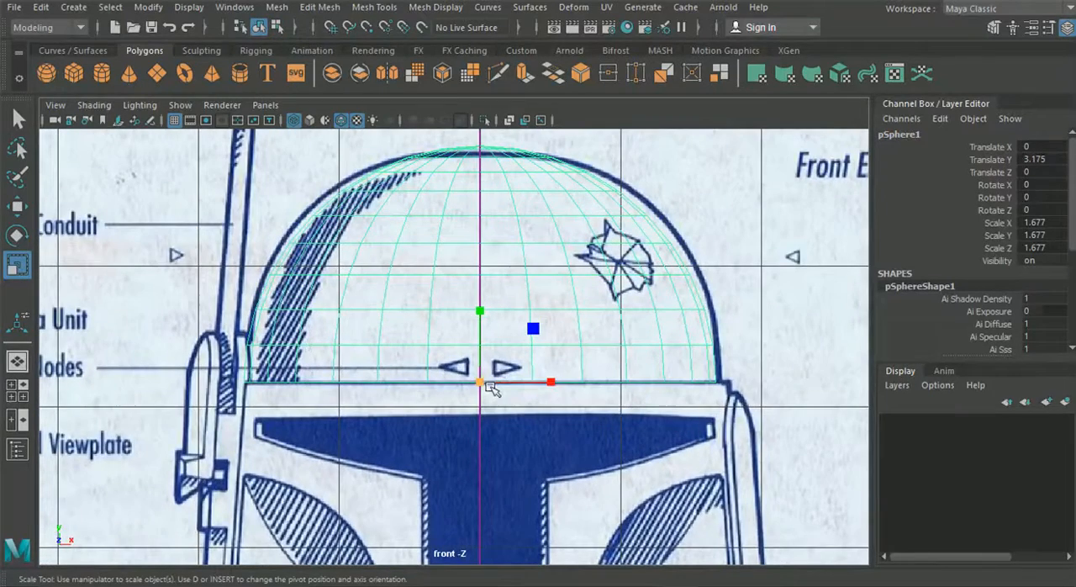
scroll(491, 388, "up", 1)
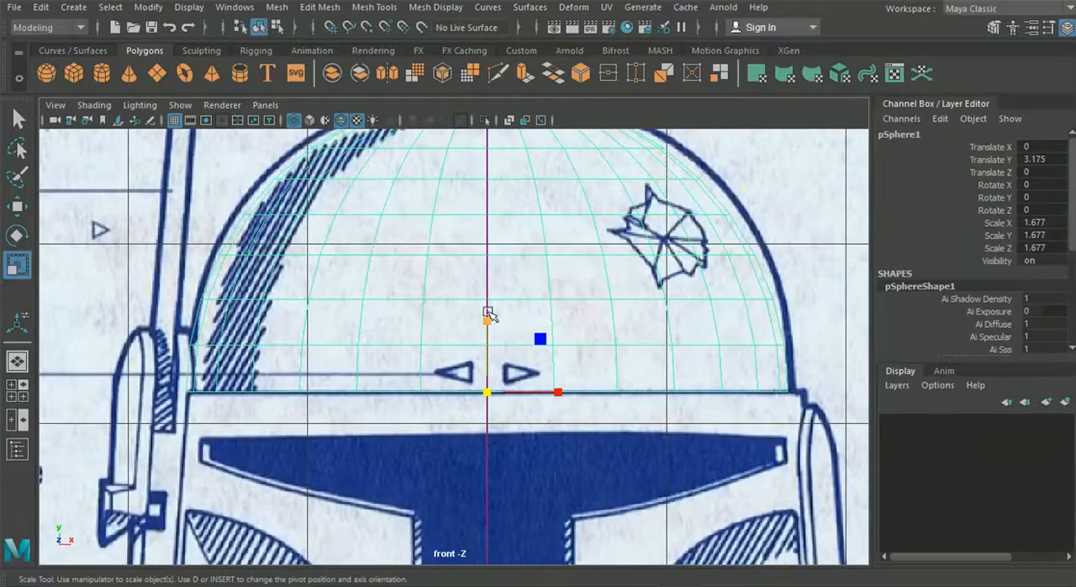
middle_click_drag(487, 293, 493, 338, "alt")
left_click_drag(499, 368, 500, 367)
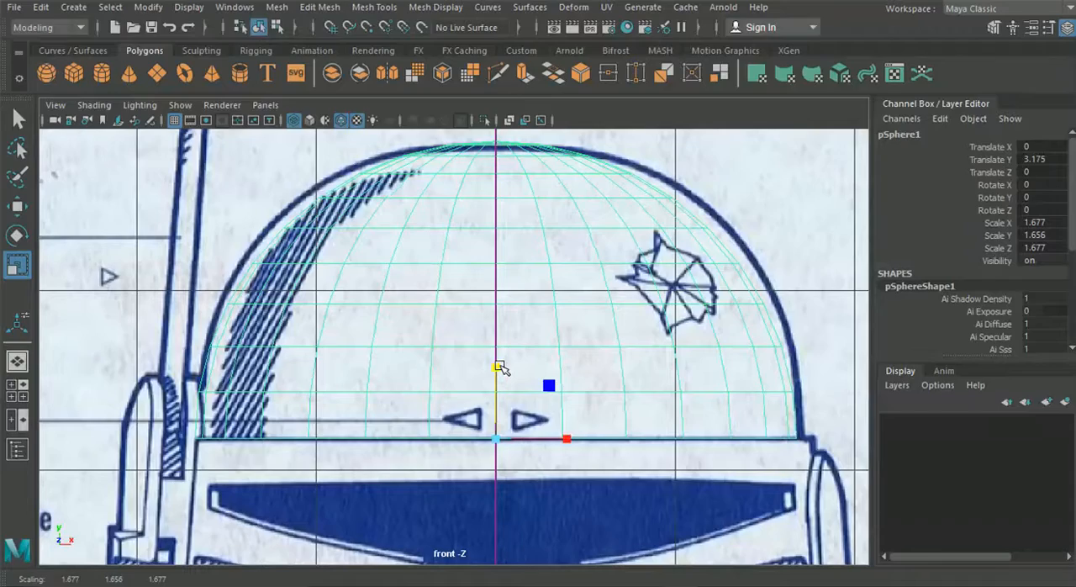
scroll(522, 246, "down", 5)
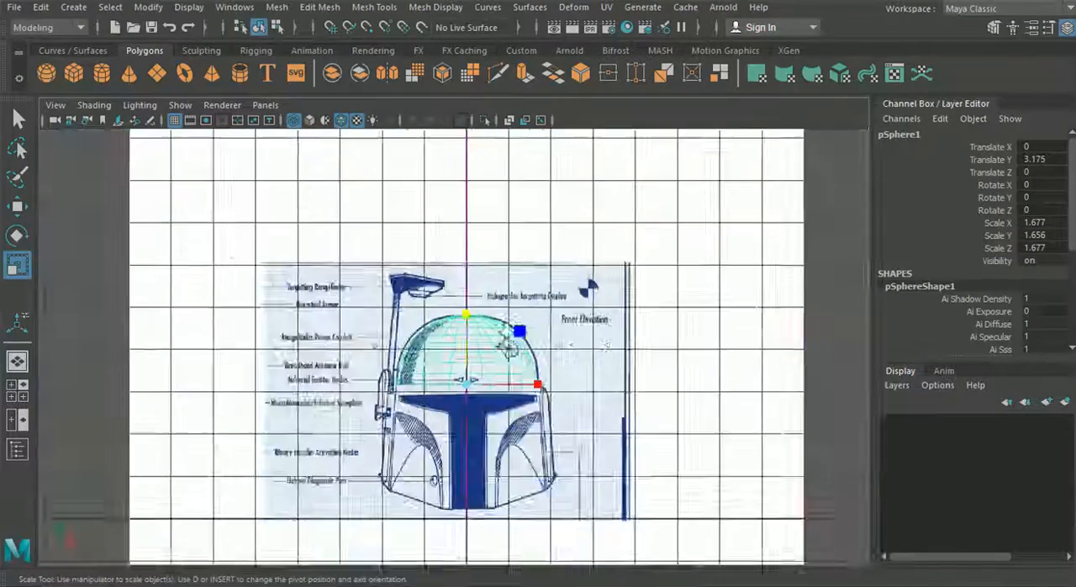
scroll(496, 391, "up", 4)
scroll(495, 395, "up", 1)
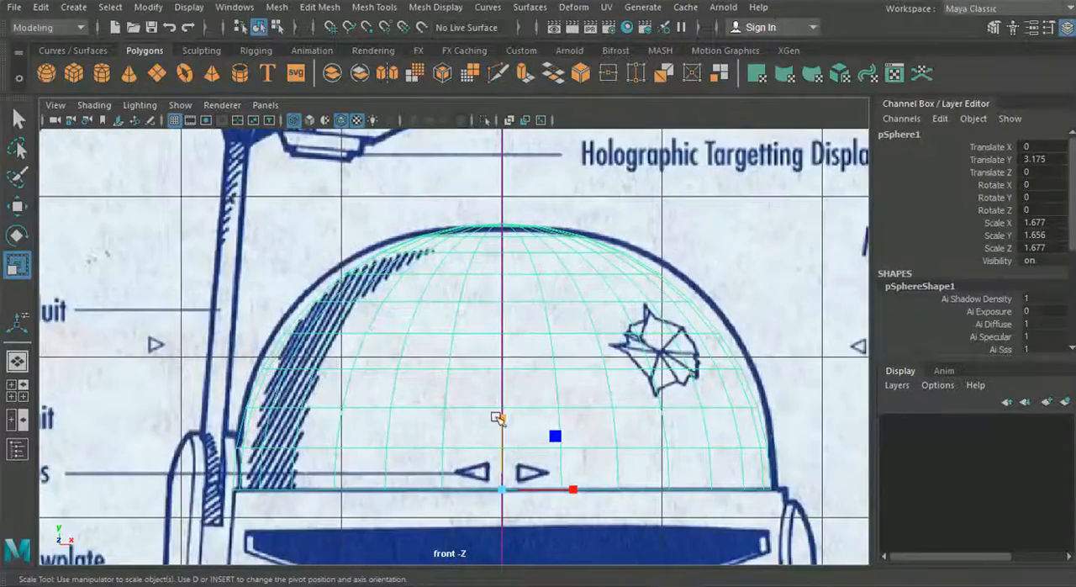
left_click_drag(500, 417, 503, 410)
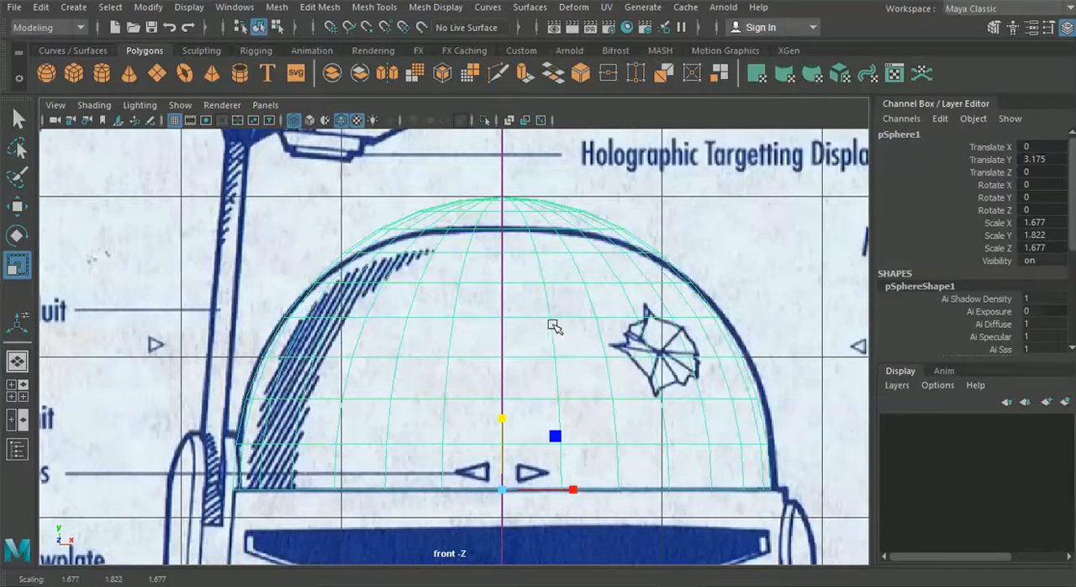
Switch to vertex mode, select the vertex rows at the top of the dome and turn on soft selection
right_click_drag(493, 311, 427, 128)
middle_click_drag(470, 251, 440, 283, "alt")
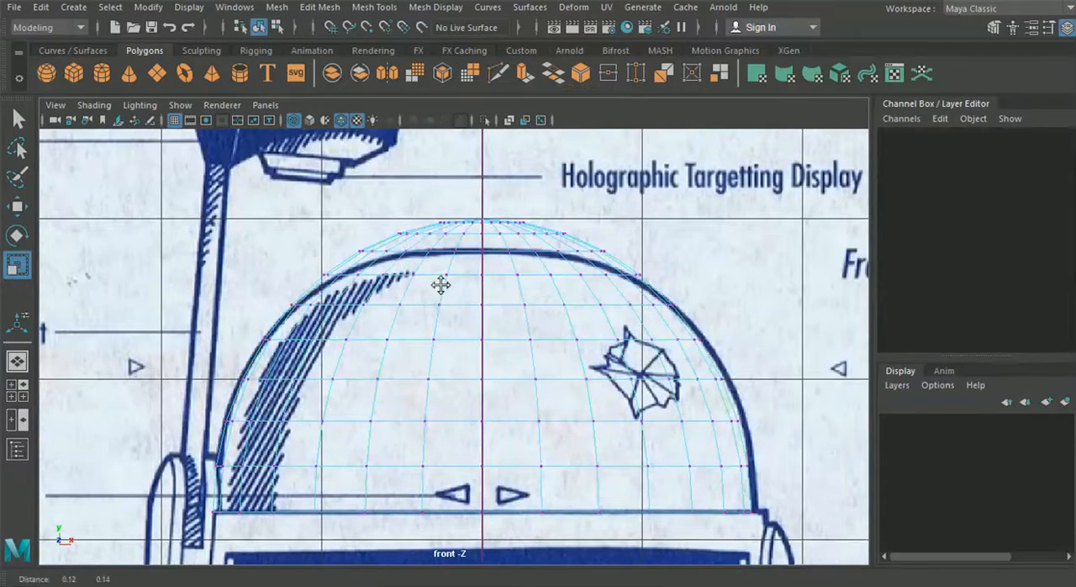
left_click_drag(313, 185, 630, 263)
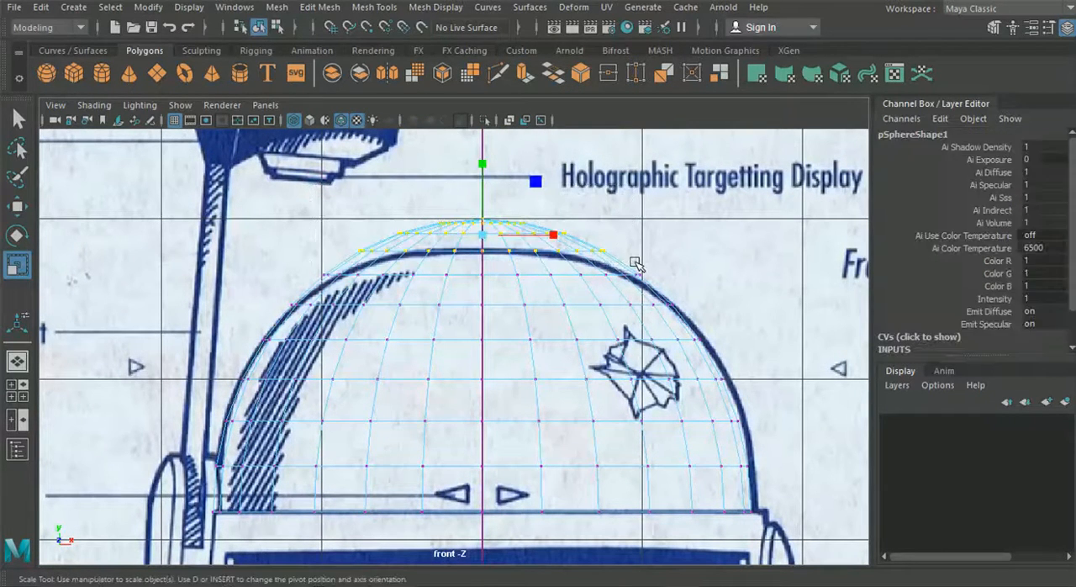
middle_click_drag(623, 264, 617, 278, "alt")
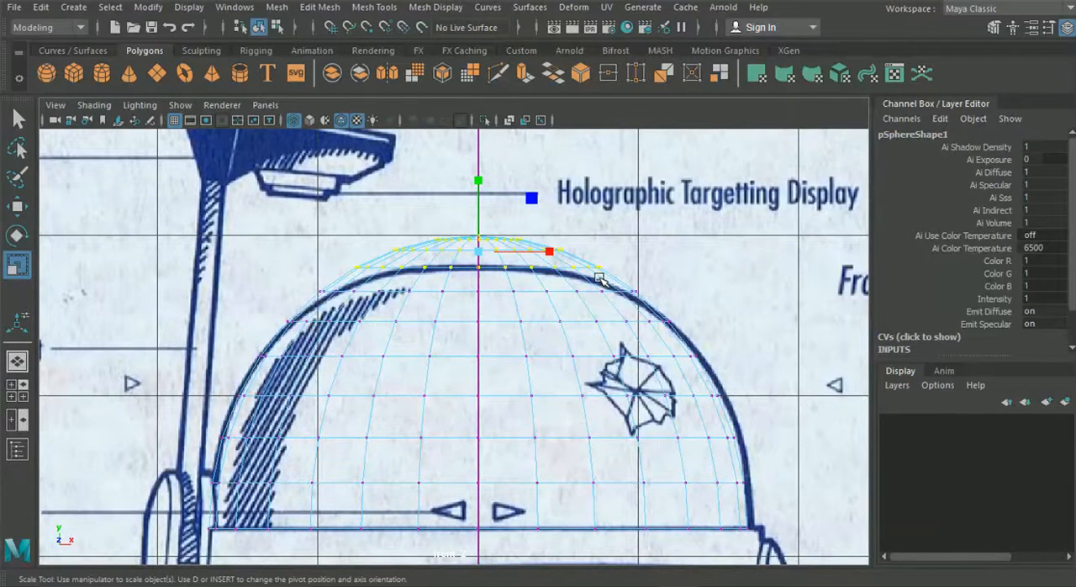
key("b")
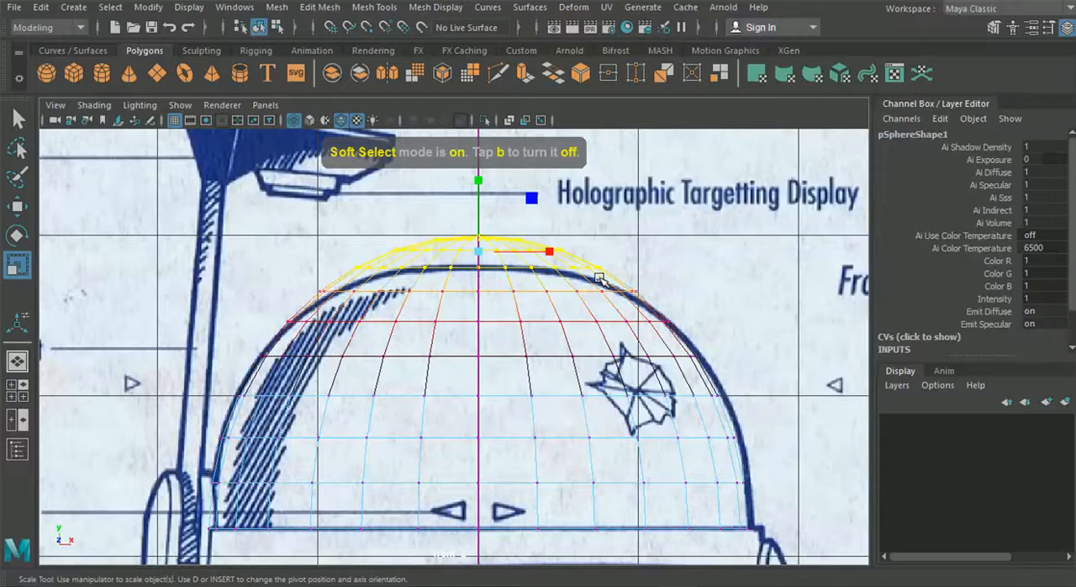
Show the Move tool's soft selection settings, try a falloff radius of 1.41 and set it to 1.00
left_click(1066, 27)
left_click(1048, 29)
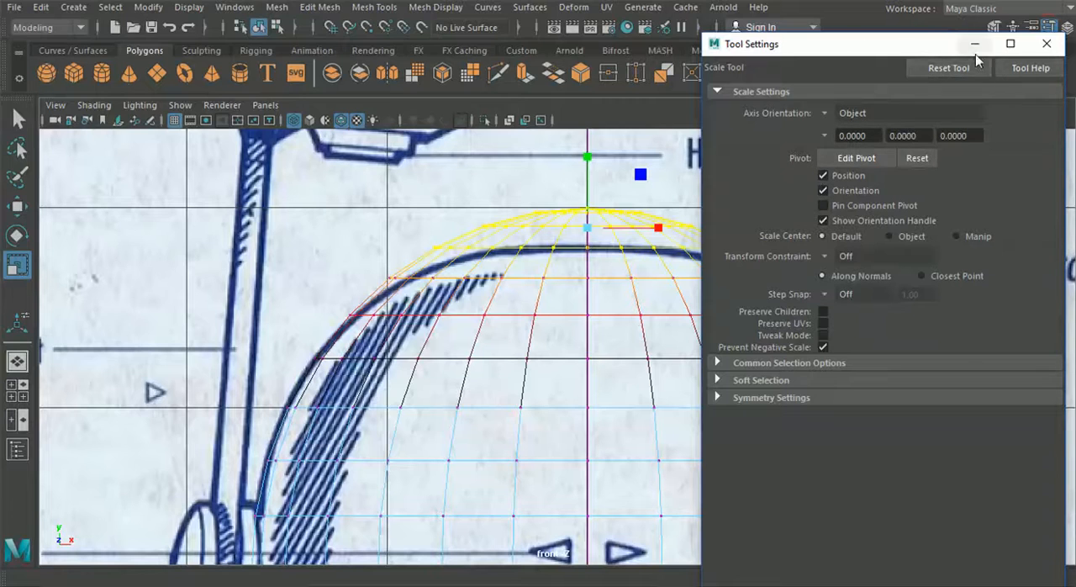
left_click(747, 380)
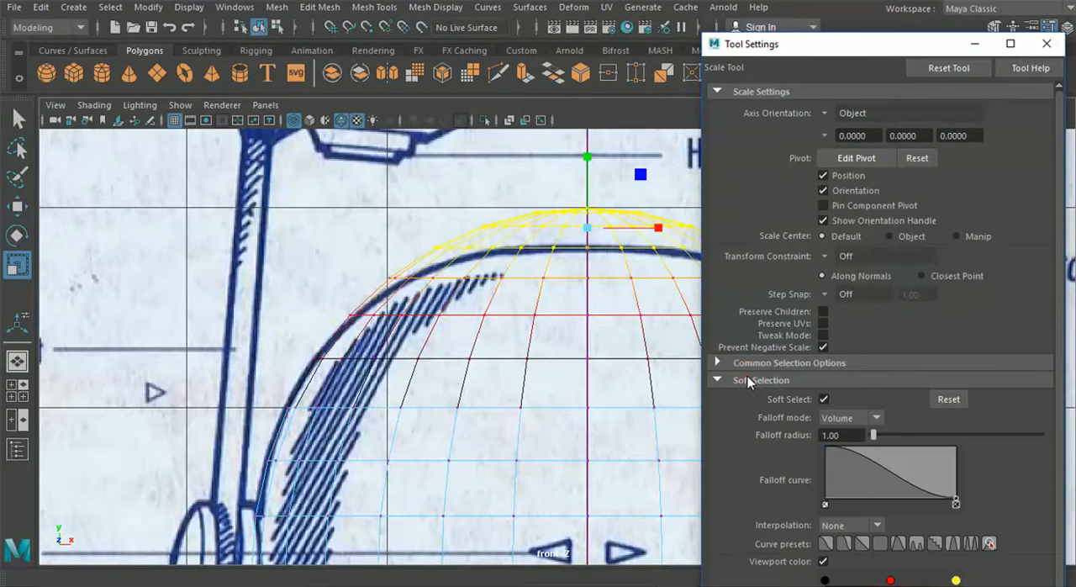
scroll(760, 384, "down", 1)
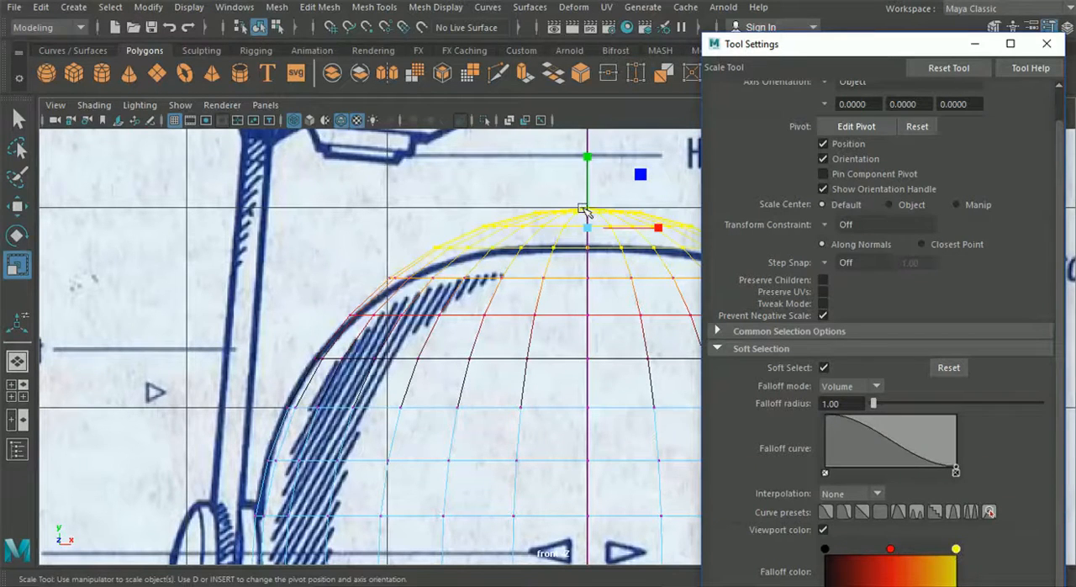
left_click(16, 206)
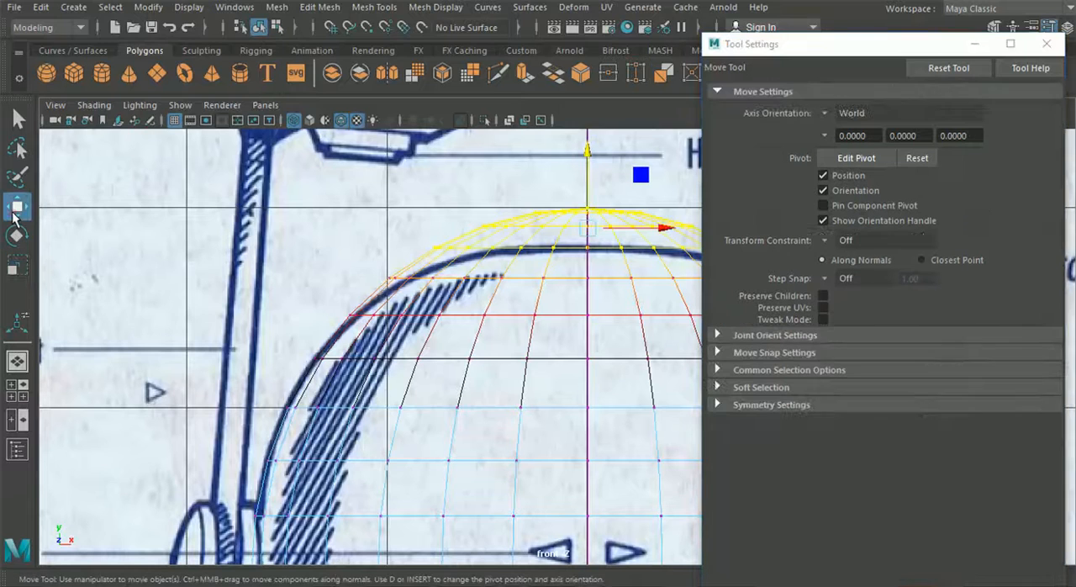
left_click(765, 385)
scroll(920, 467, "down", 1)
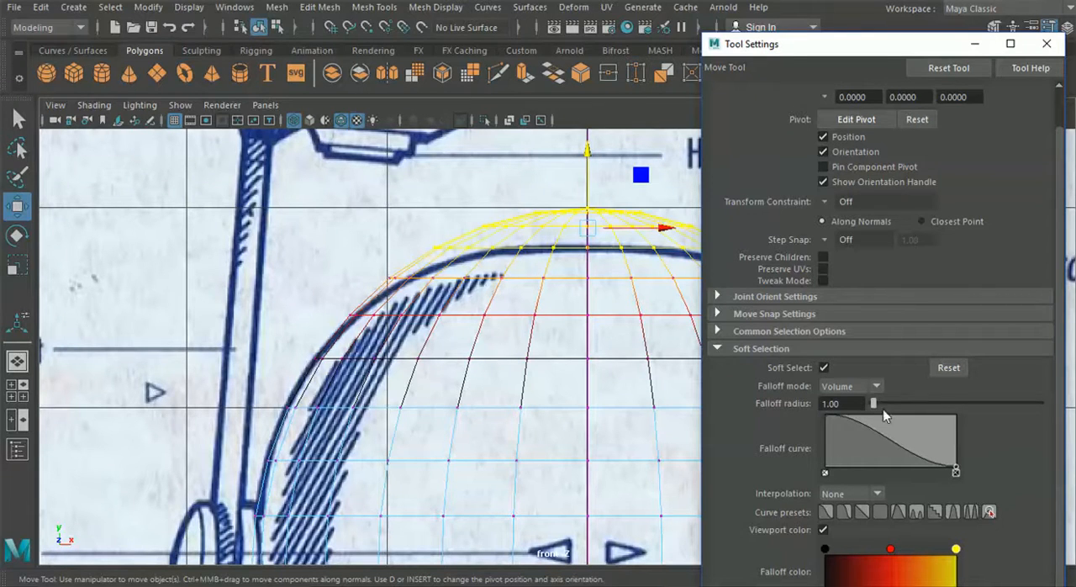
left_click_drag(877, 405, 875, 405)
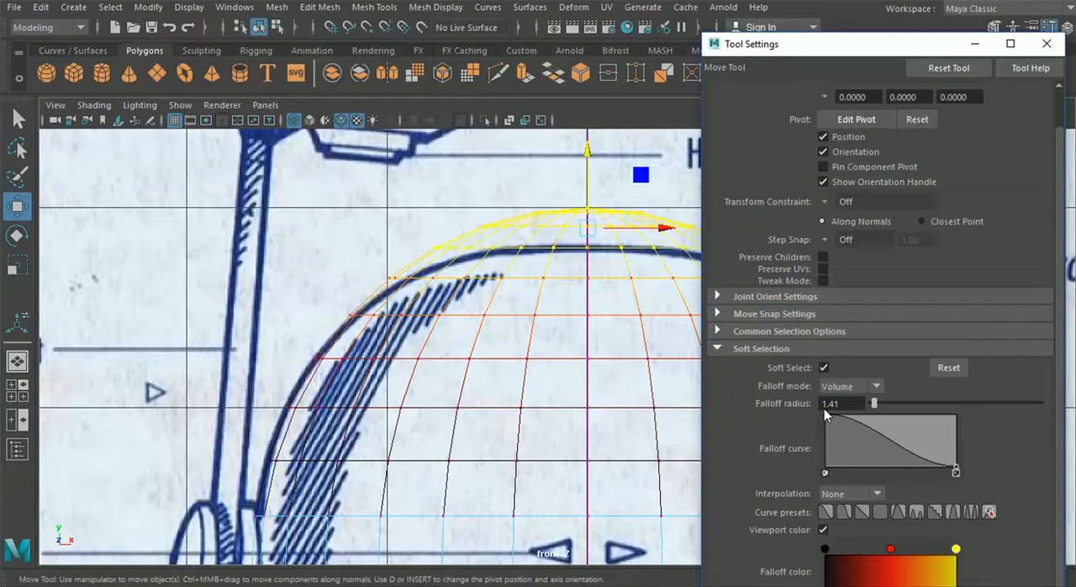
type("1")
key("Return")
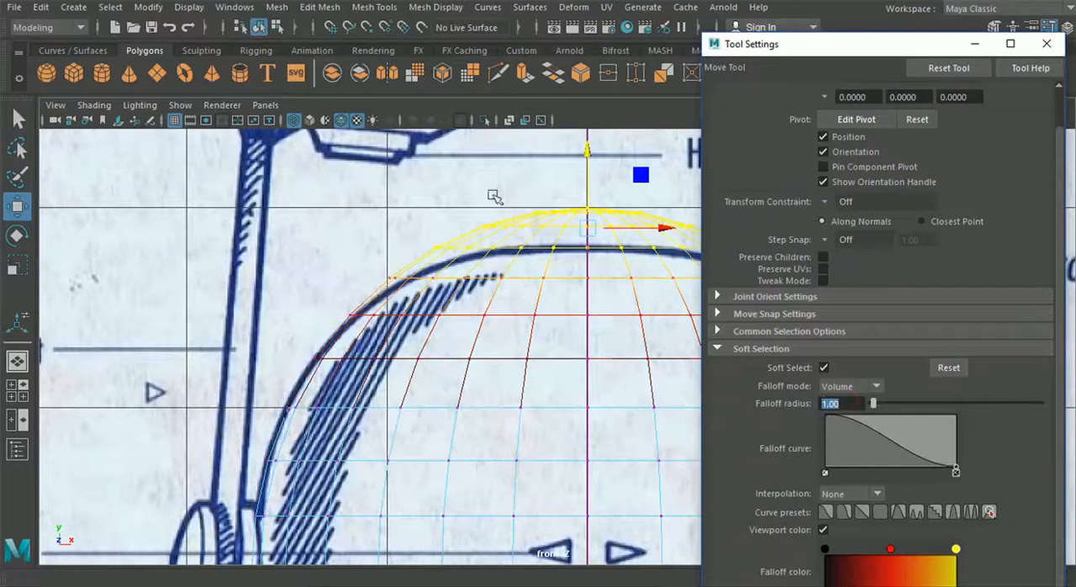
Lower the dome's top vertex rows with soft selection towards the blueprint outline, reselecting only the rows nearest the crown
left_click_drag(585, 148, 584, 163)
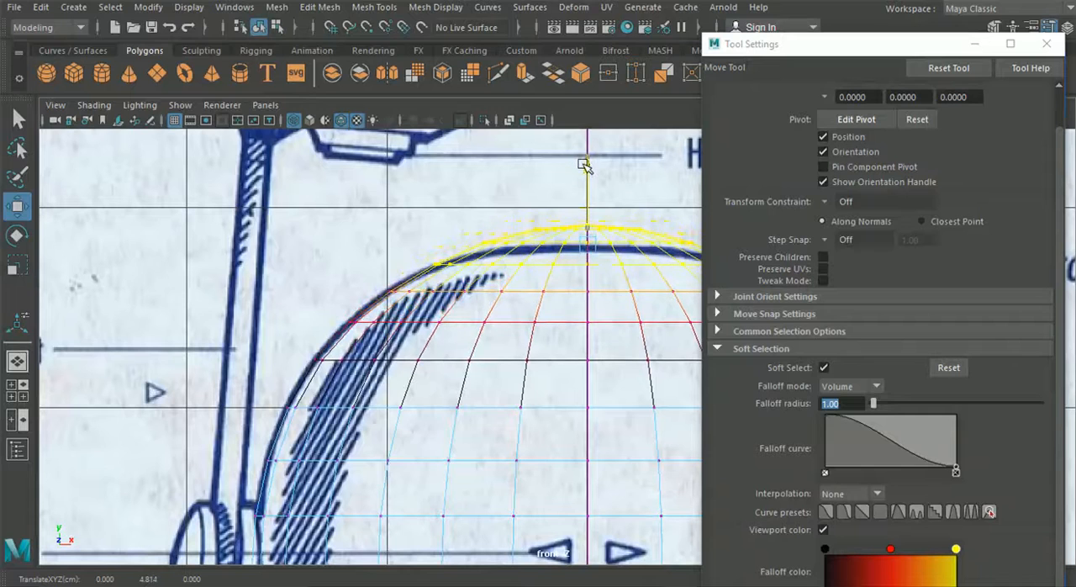
middle_click_drag(468, 197, 274, 201, "alt")
left_click_drag(264, 191, 662, 280)
left_click_drag(301, 170, 605, 263)
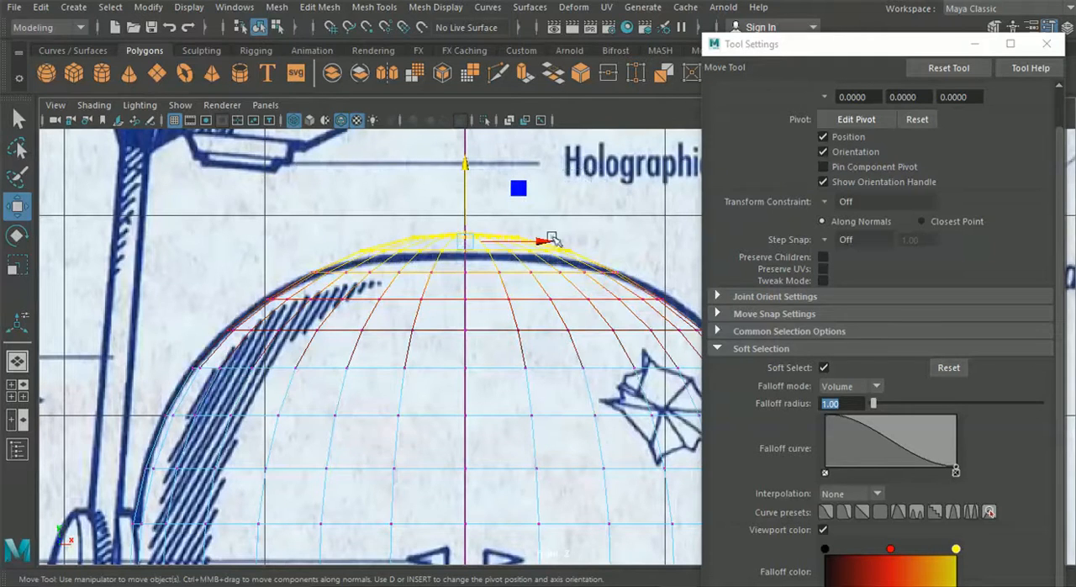
left_click_drag(468, 172, 465, 171)
Lower progressively smaller groups of crown vertices with soft selection until the top flattens onto the blueprint's dome line
left_click_drag(306, 177, 564, 250)
left_click_drag(464, 165, 463, 168)
scroll(463, 168, "up", 3)
left_click_drag(385, 176, 434, 206)
left_click_drag(421, 157, 421, 161)
middle_click_drag(401, 224, 445, 222, "alt")
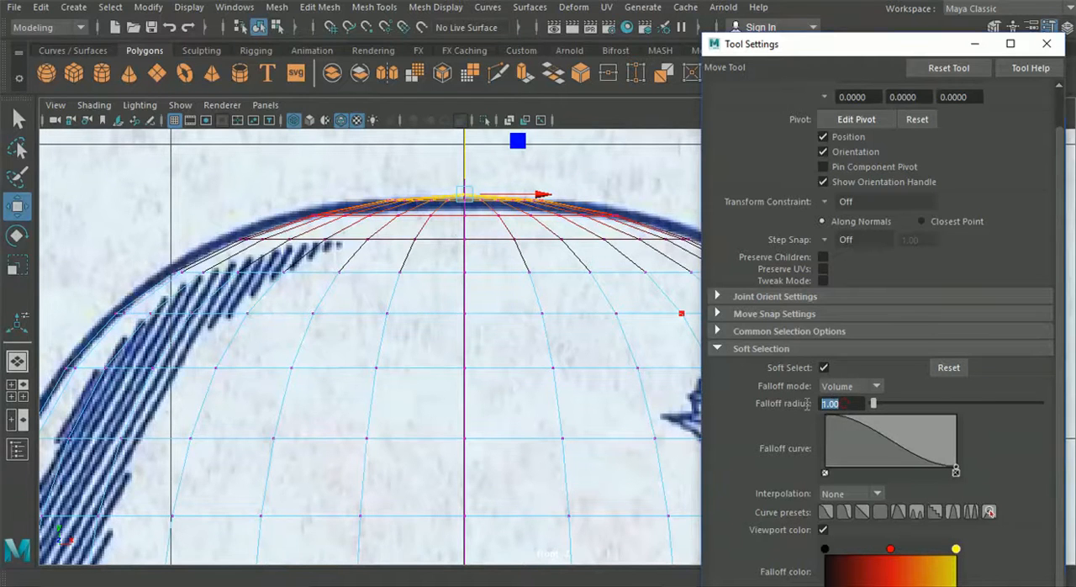
Set the falloff radius to 0.80 and raise the third vertex ring below the pole slightly towards the outline
type("80")
key("Return")
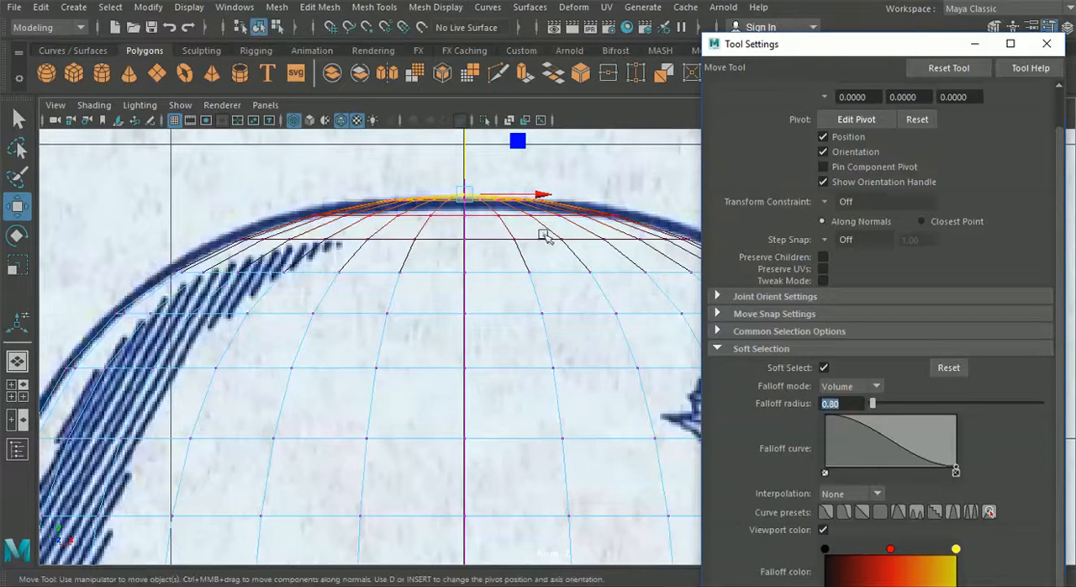
left_click_drag(201, 230, 703, 247)
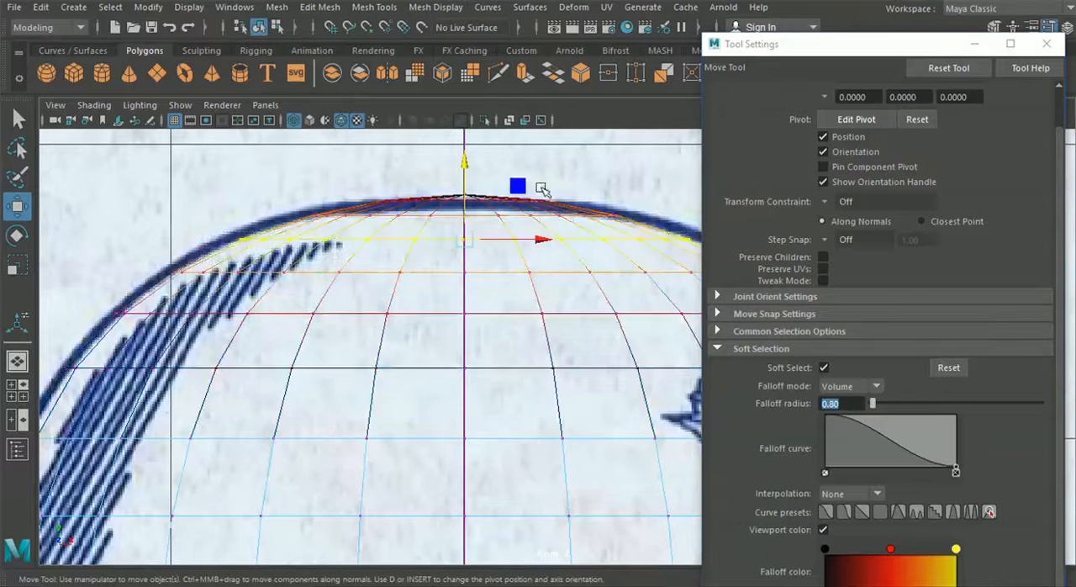
left_click_drag(464, 160, 471, 162)
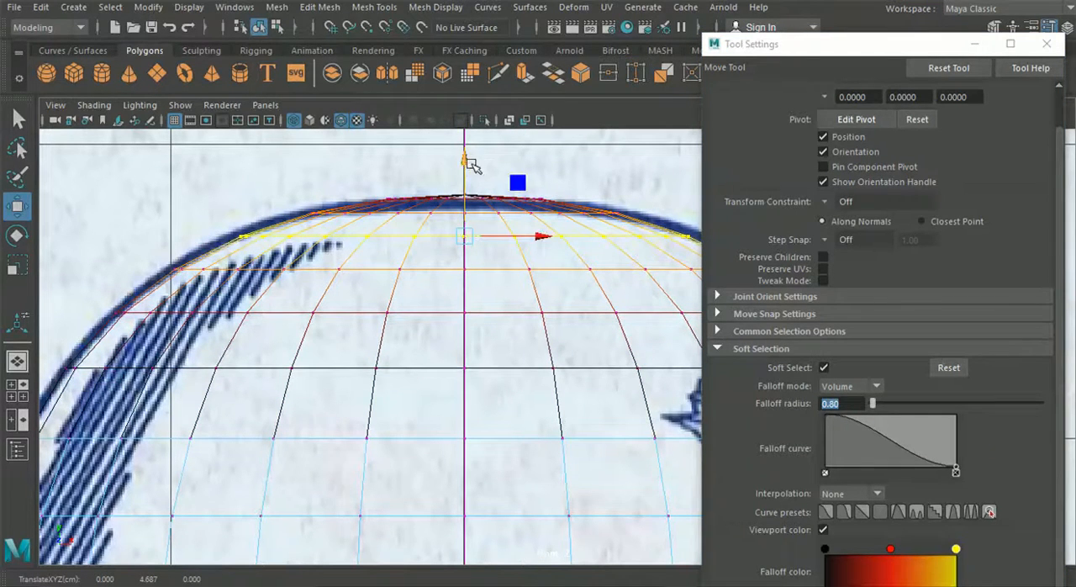
Turn off soft selection, lower the innermost crown vertices onto the blueprint line and close the tool settings
left_click_drag(377, 171, 586, 211)
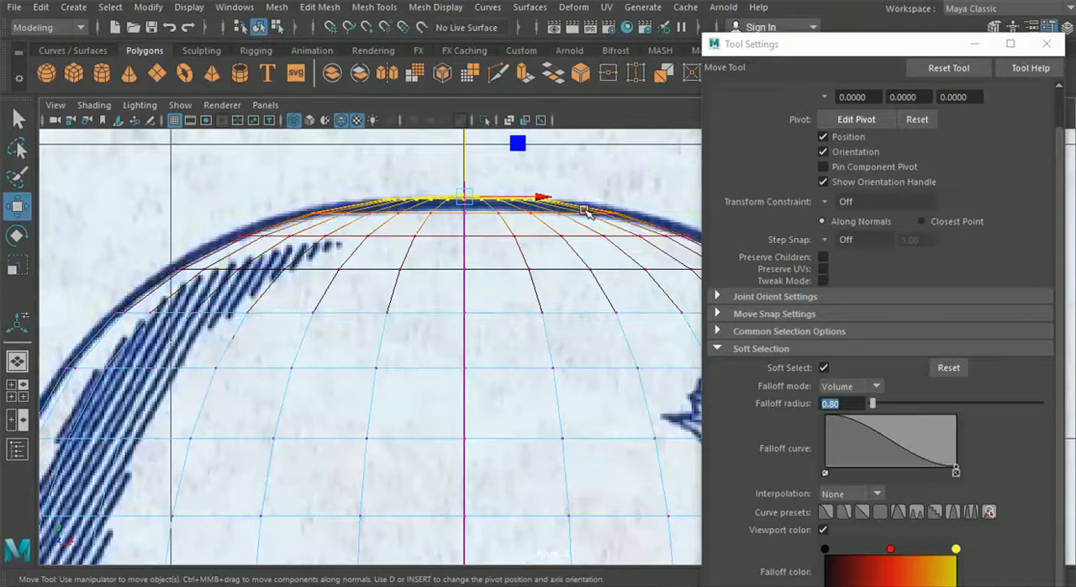
key("b")
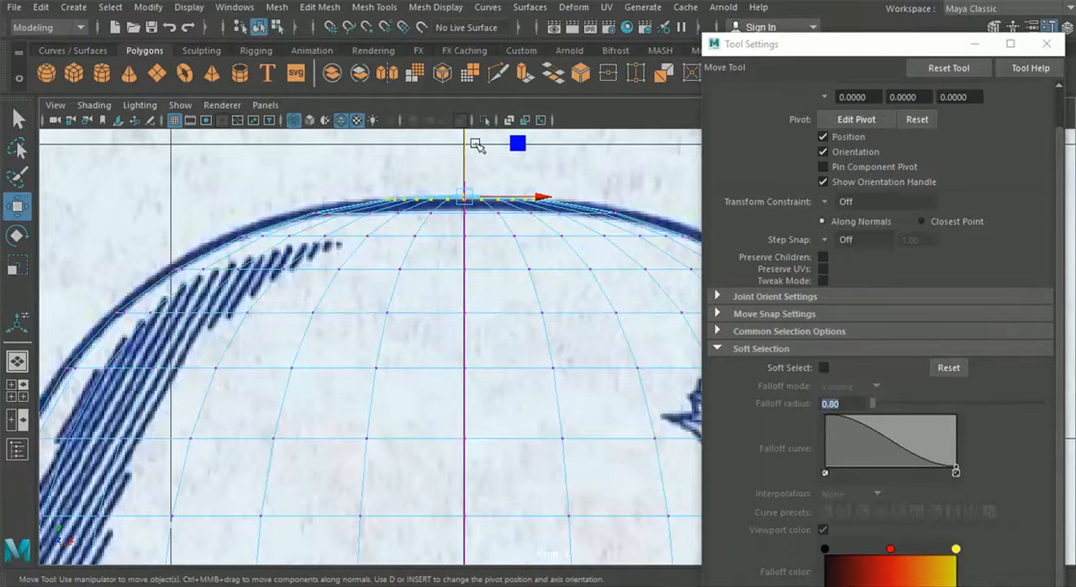
left_click_drag(464, 141, 465, 158)
scroll(315, 336, "down", 5)
middle_click_drag(484, 359, 441, 344, "alt")
left_click(1047, 42)
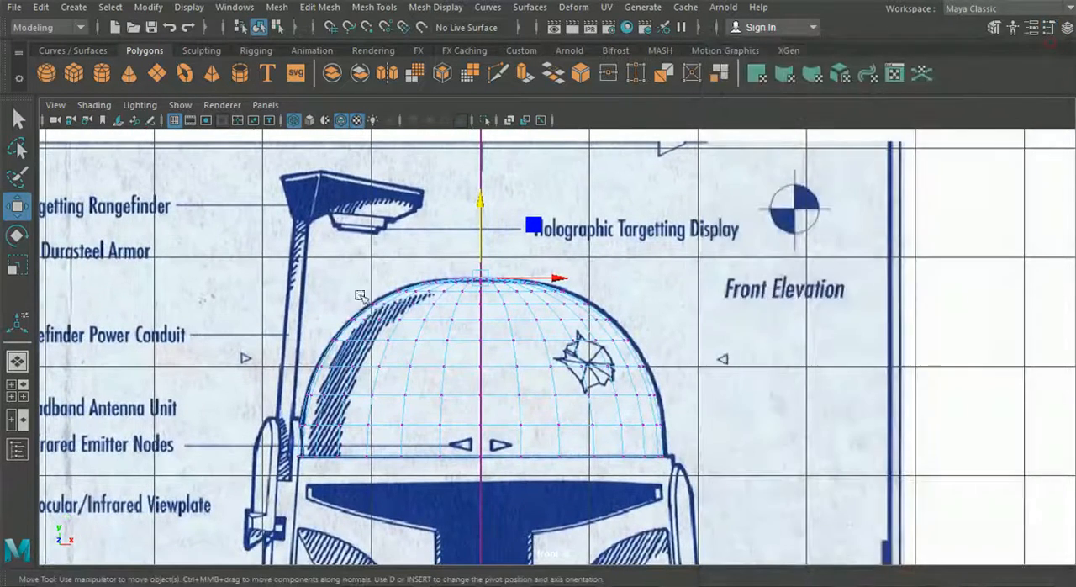
In the side view, return the dome to object mode and move it along Z to -0.069, centring it in the blueprint outline
left_click(16, 390)
key("space")
scroll(1018, 518, "up", 2)
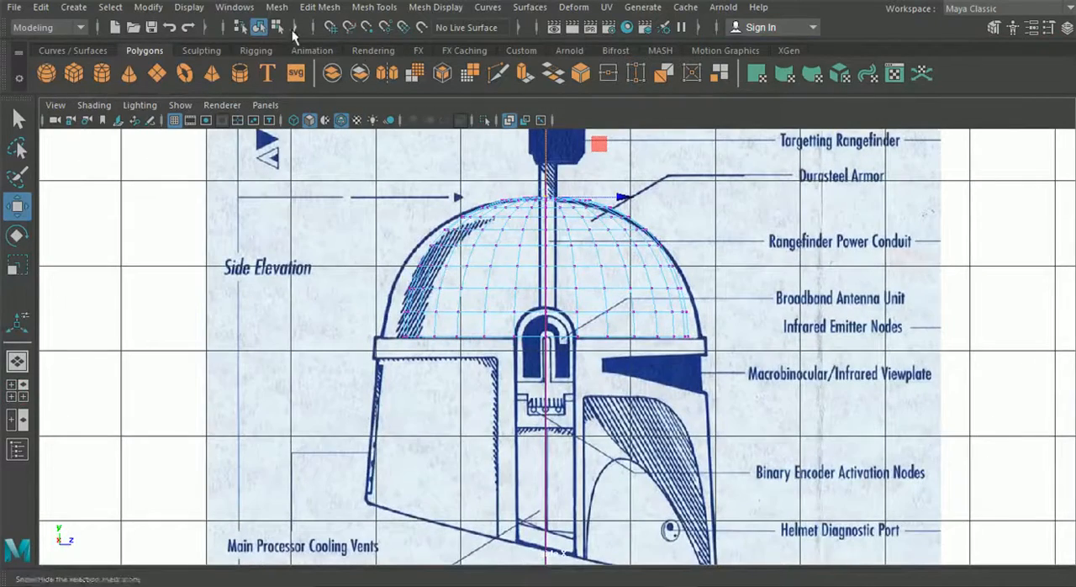
left_click(259, 29)
middle_click_drag(472, 266, 446, 271, "alt")
scroll(446, 270, "up", 2)
left_click_drag(594, 341, 587, 341)
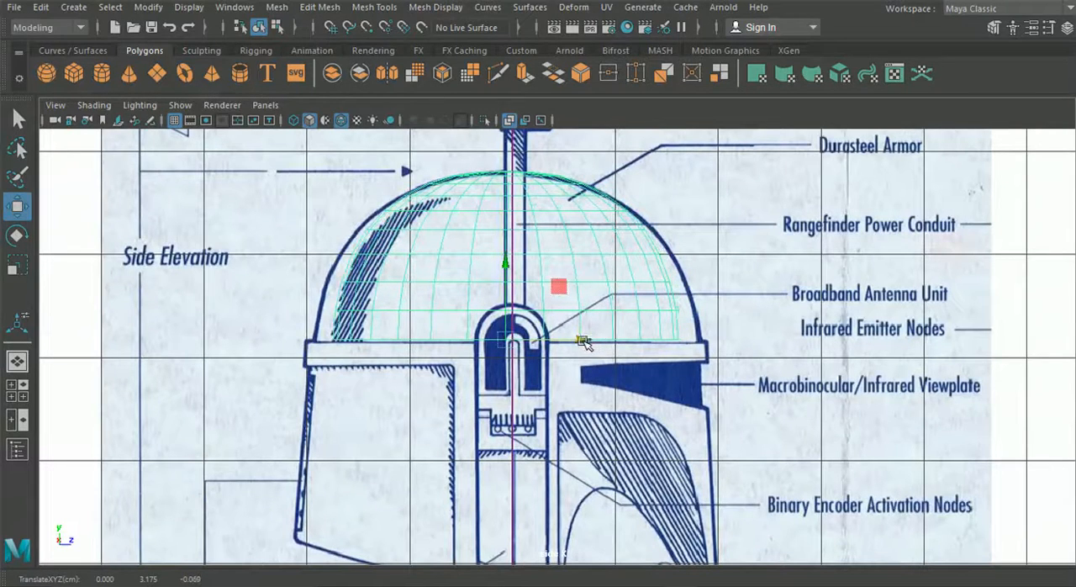
Scale the dome along Z to 1.864 so its base spans the side blueprint's dome outline
left_click(18, 267)
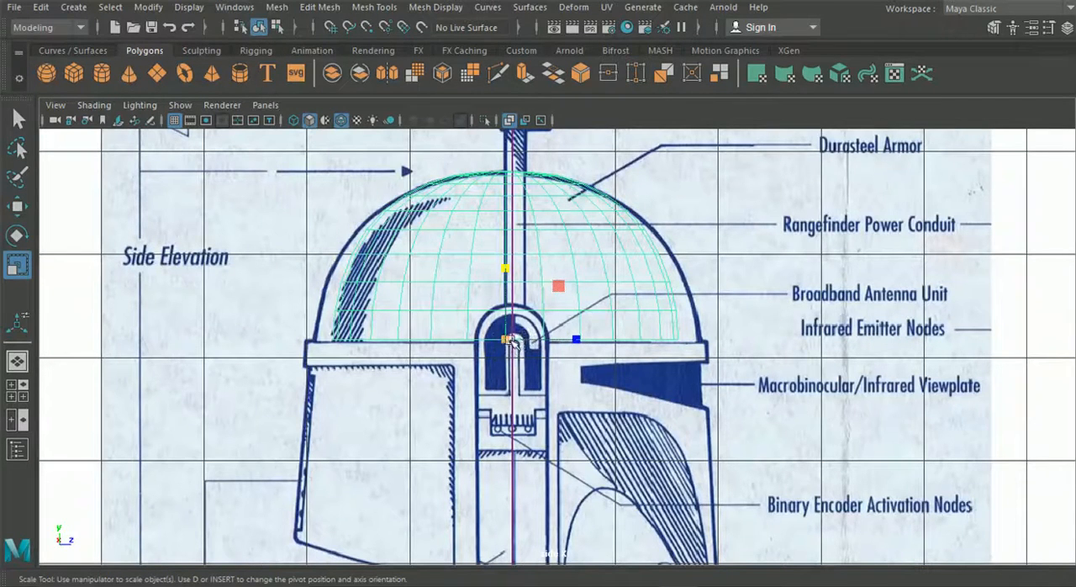
left_click_drag(574, 340, 582, 339)
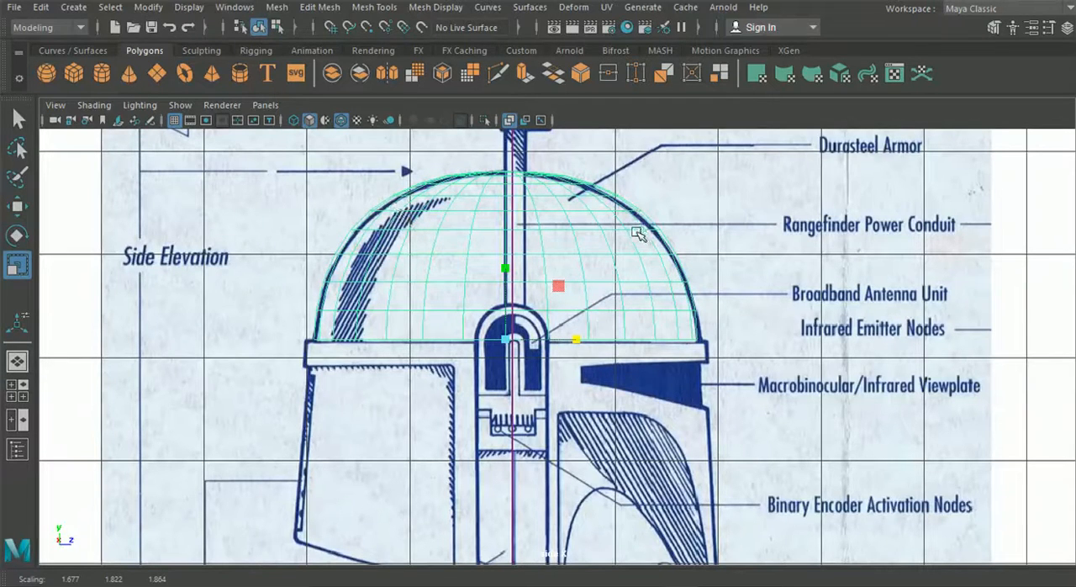
scroll(622, 235, "up", 3)
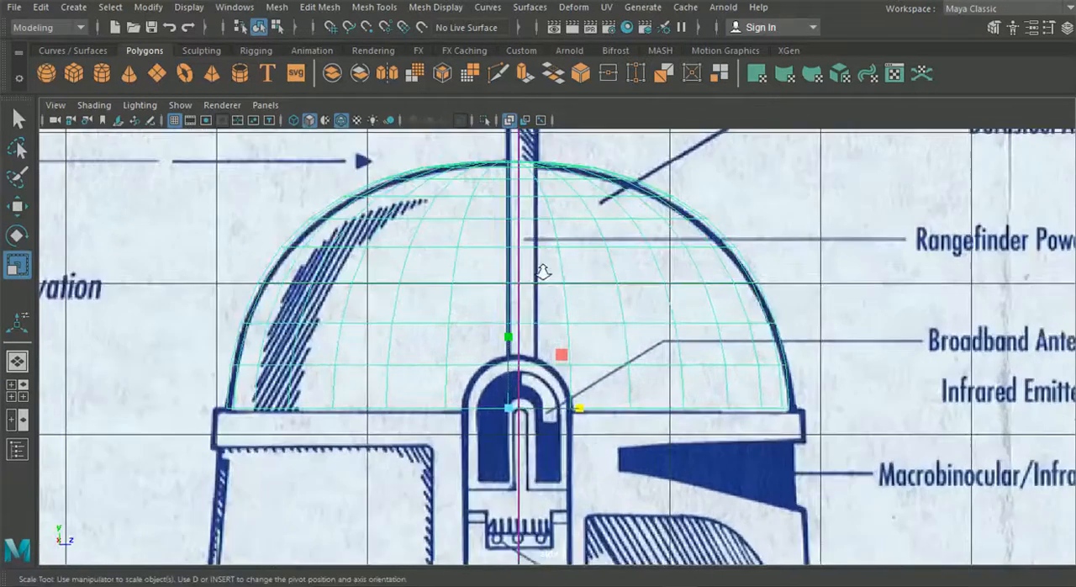
Select all vertex rows above the dome's two lowest and narrow them slightly along Z towards the side outline
right_click_drag(502, 243, 414, 112)
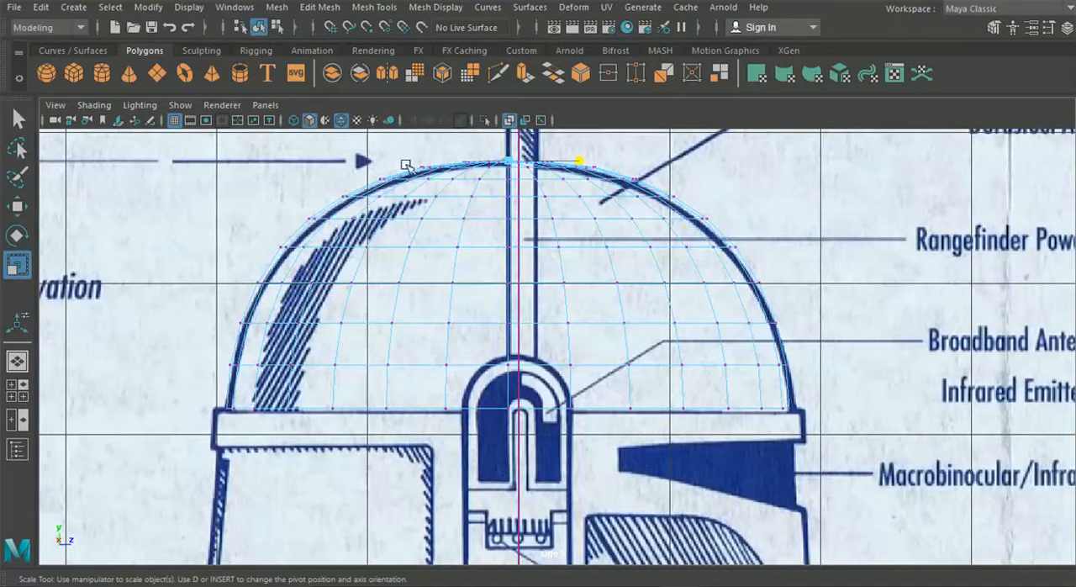
middle_click_drag(403, 186, 406, 209, "alt")
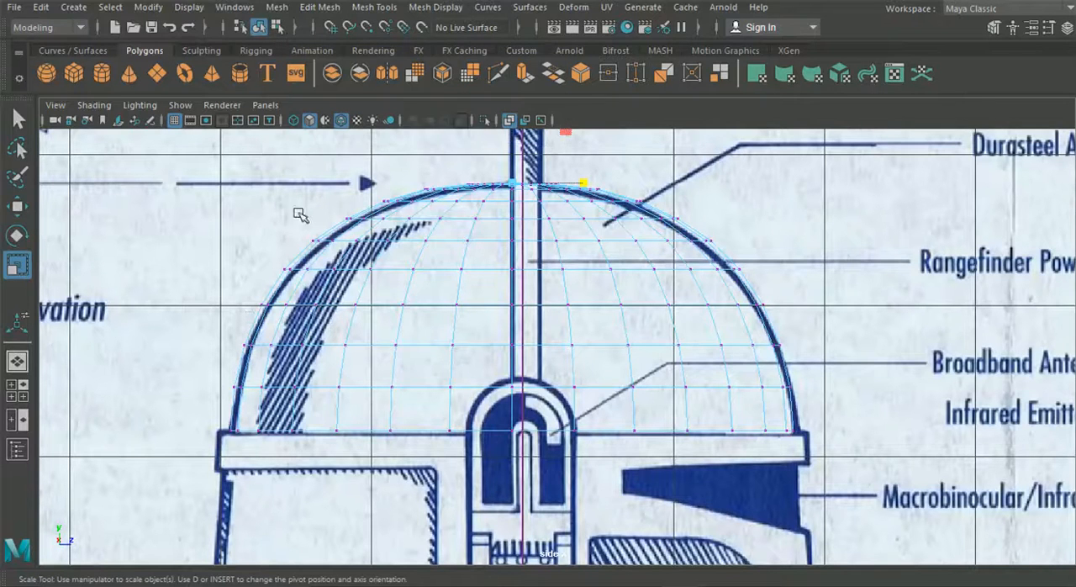
left_click_drag(340, 164, 701, 293)
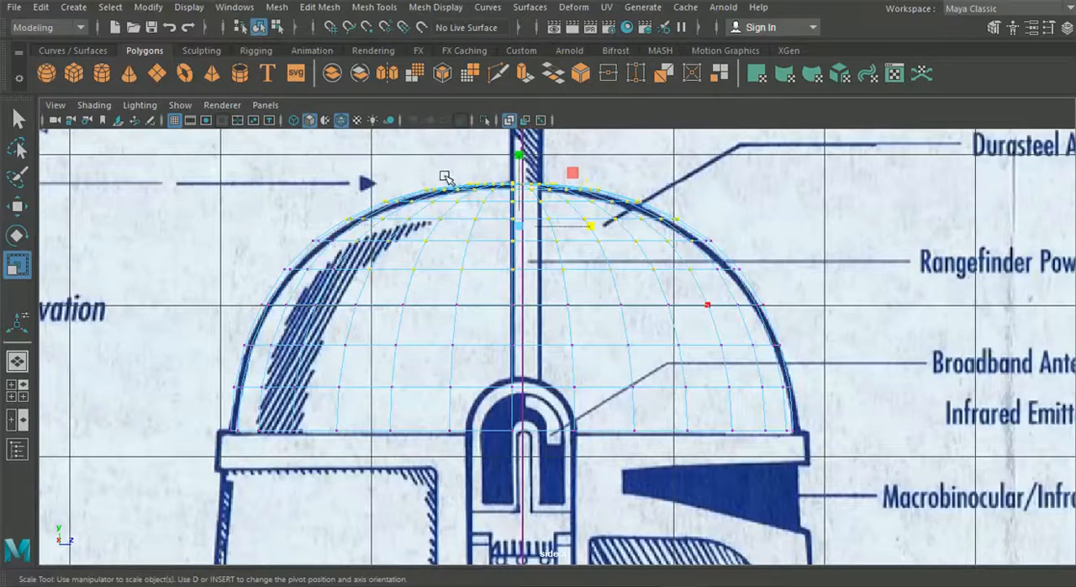
left_click_drag(228, 162, 792, 360)
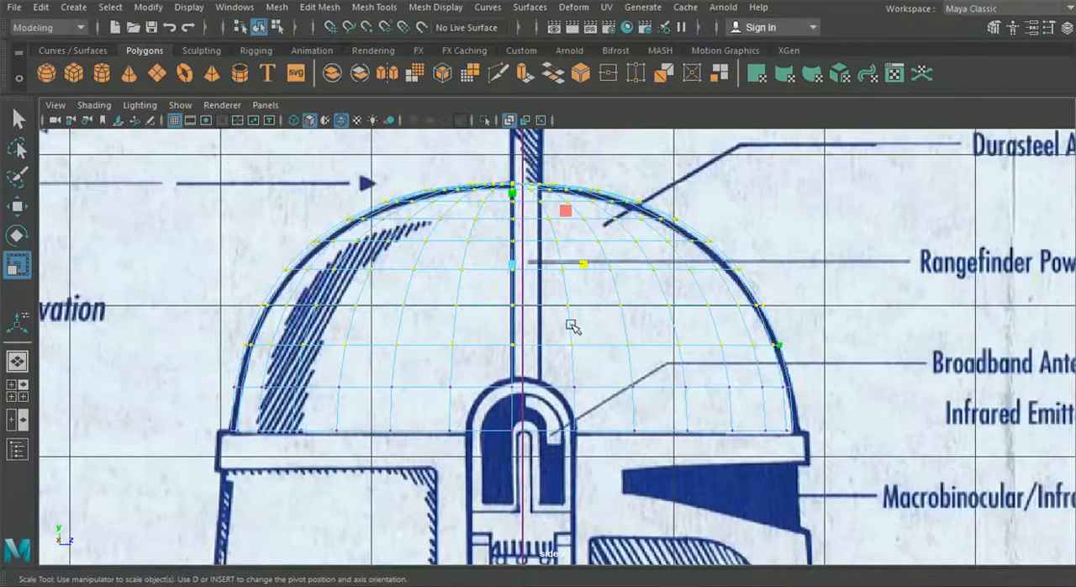
left_click_drag(584, 267, 585, 270)
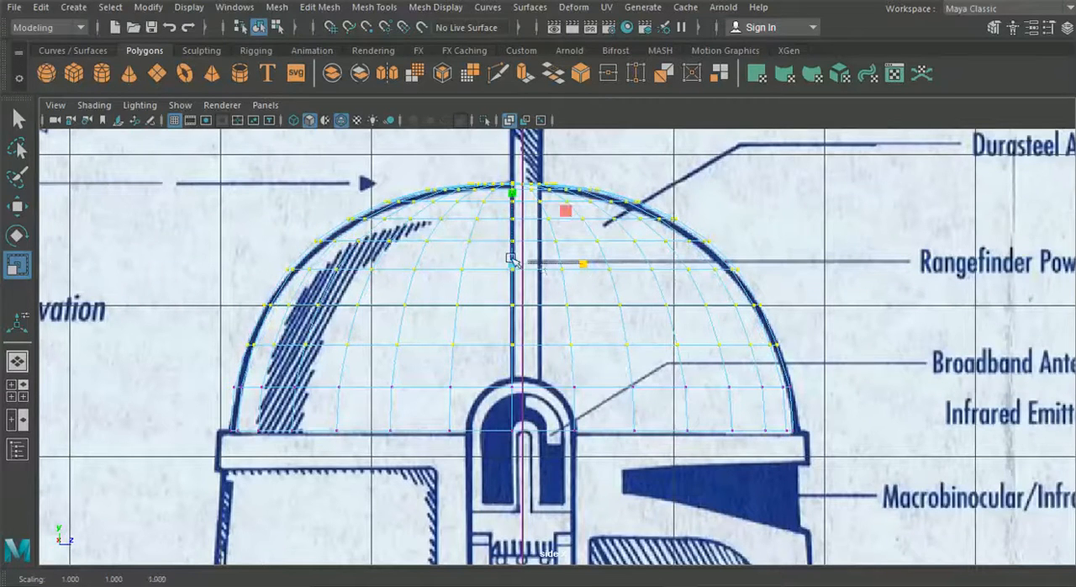
Scale the upper vertex rows along Z to 0.956, and fit the row just beneath them to the side outline
left_click_drag(232, 160, 706, 267)
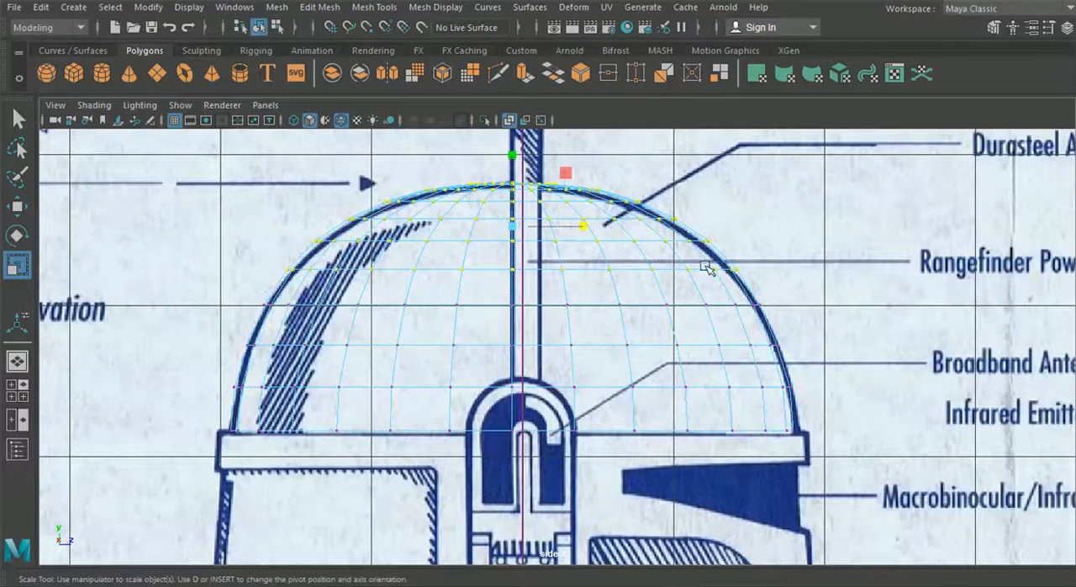
left_click_drag(583, 225, 581, 228)
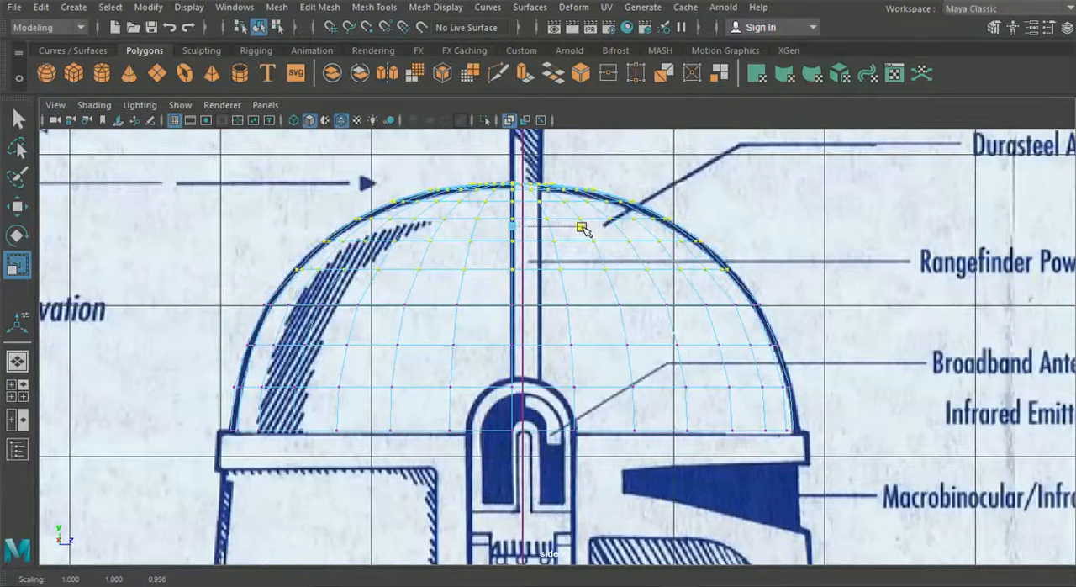
left_click_drag(231, 290, 752, 333)
left_click_drag(583, 302, 584, 306)
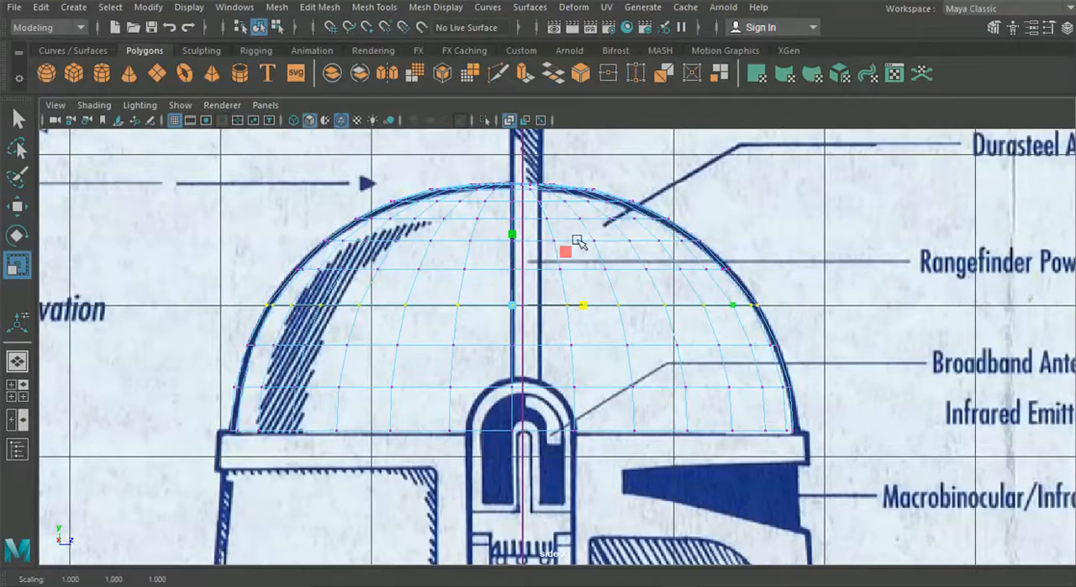
Select the dome's base vertex row and lower it onto the blueprint's brim line
scroll(367, 281, "up", 1)
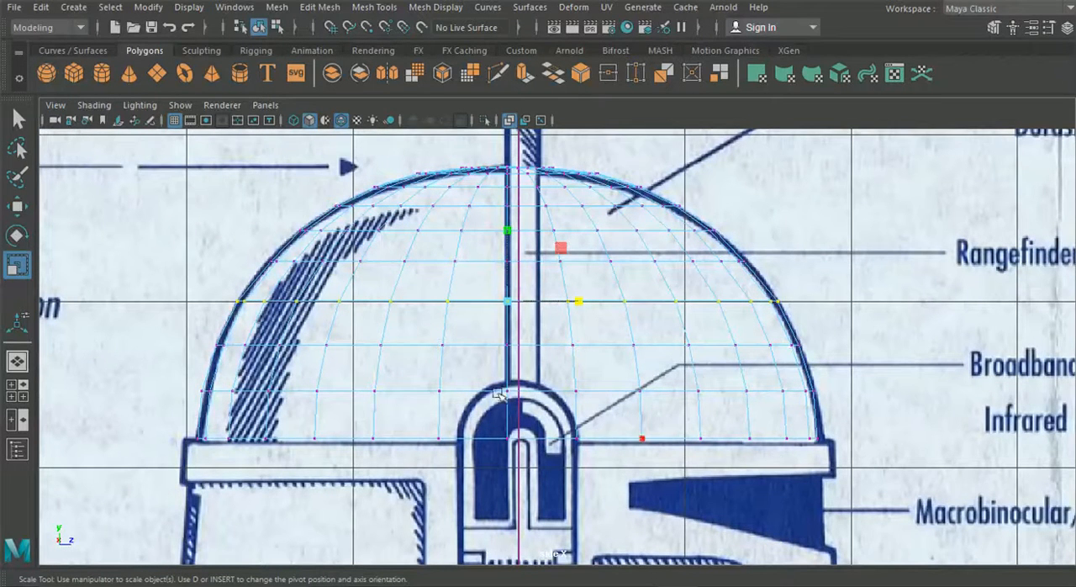
left_click_drag(133, 462, 904, 411)
key("w")
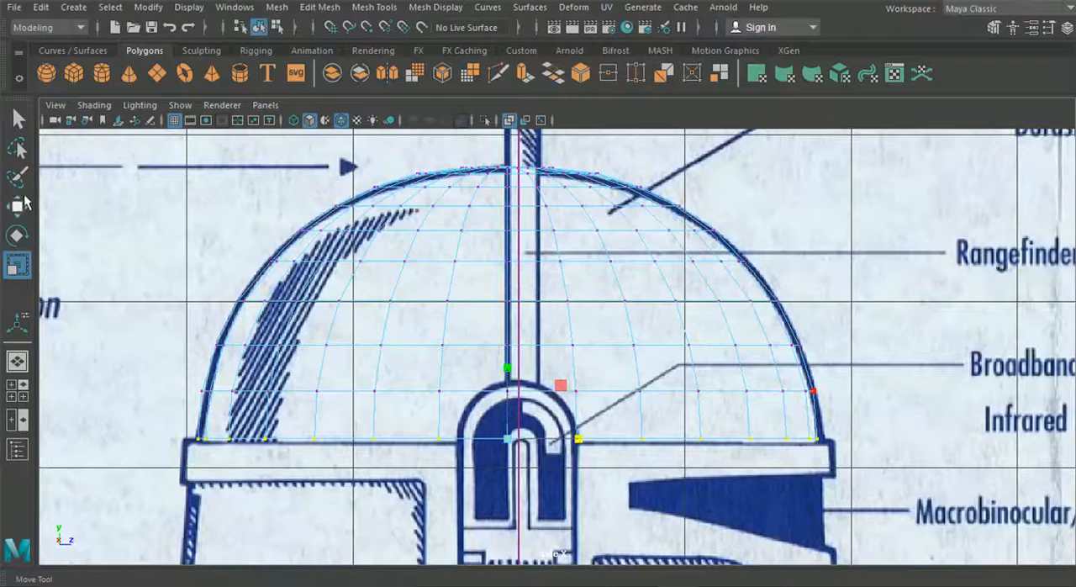
left_click(507, 362)
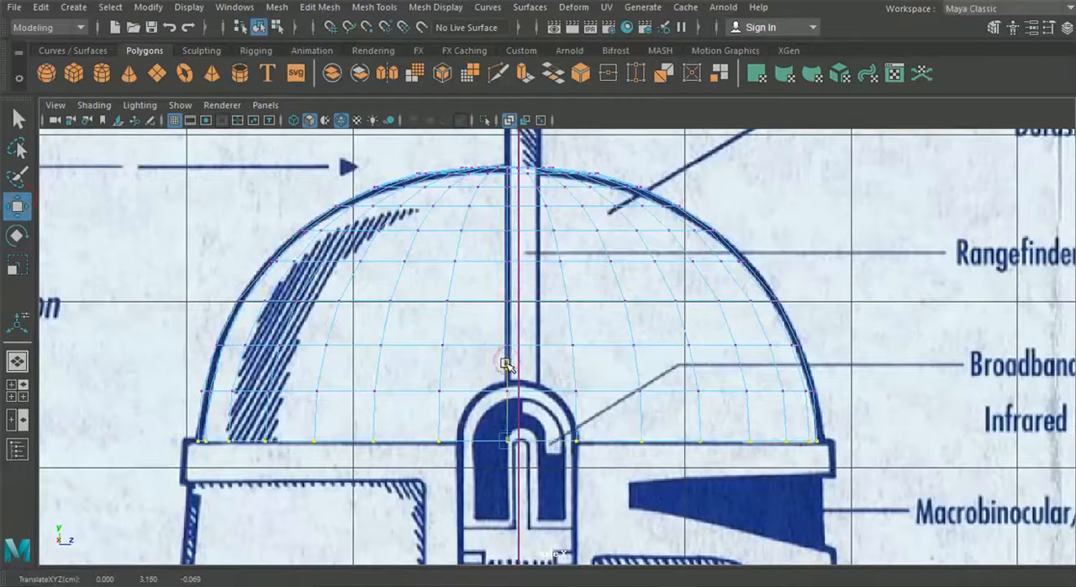
Compare the dome's base row with the brim line in the front and side views
key("space")
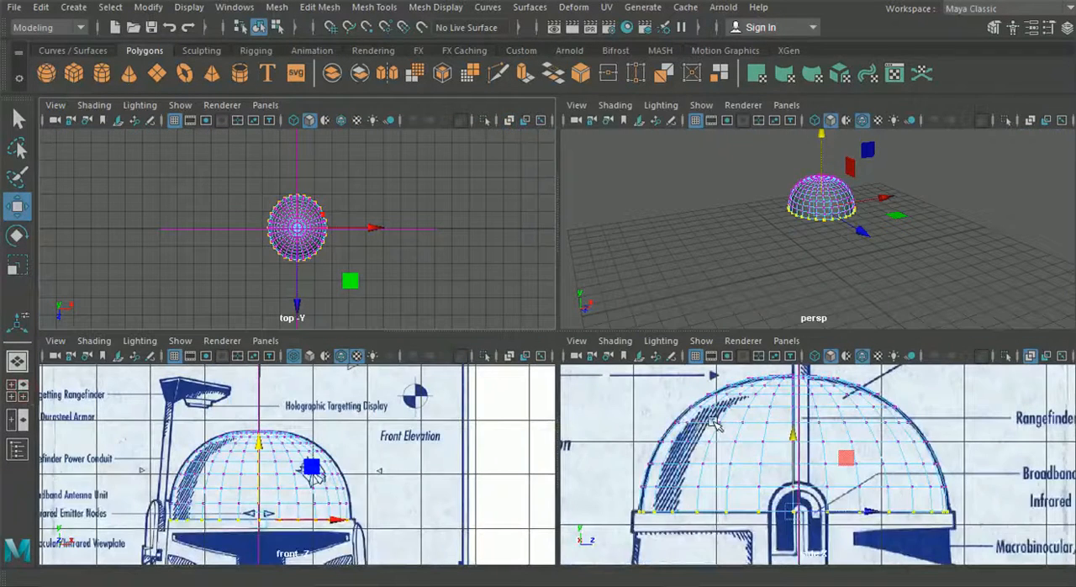
key("space")
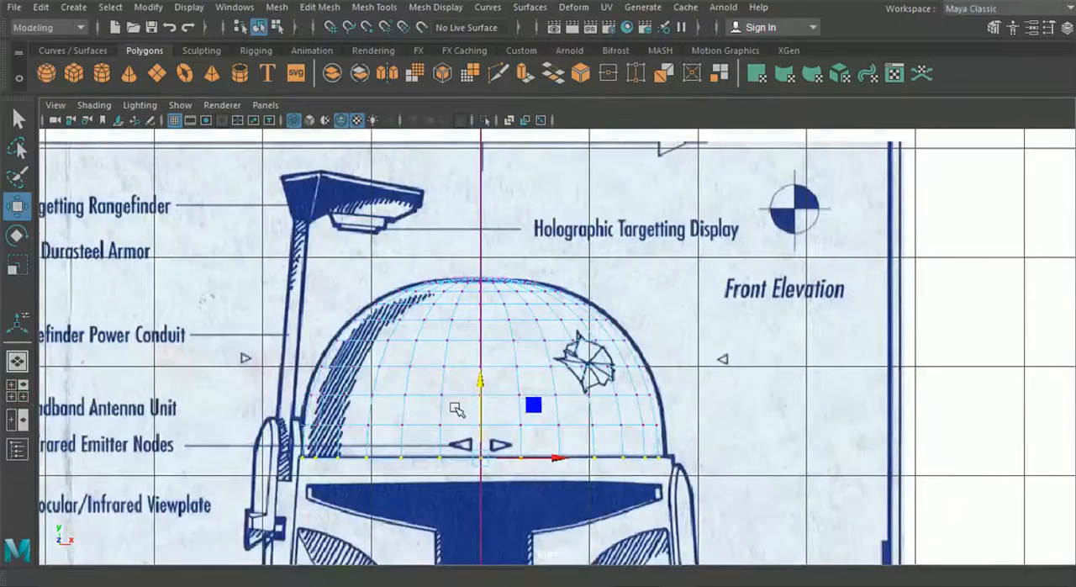
scroll(470, 387, "up", 4)
scroll(473, 387, "up", 1)
middle_click_drag(463, 360, 462, 341, "alt")
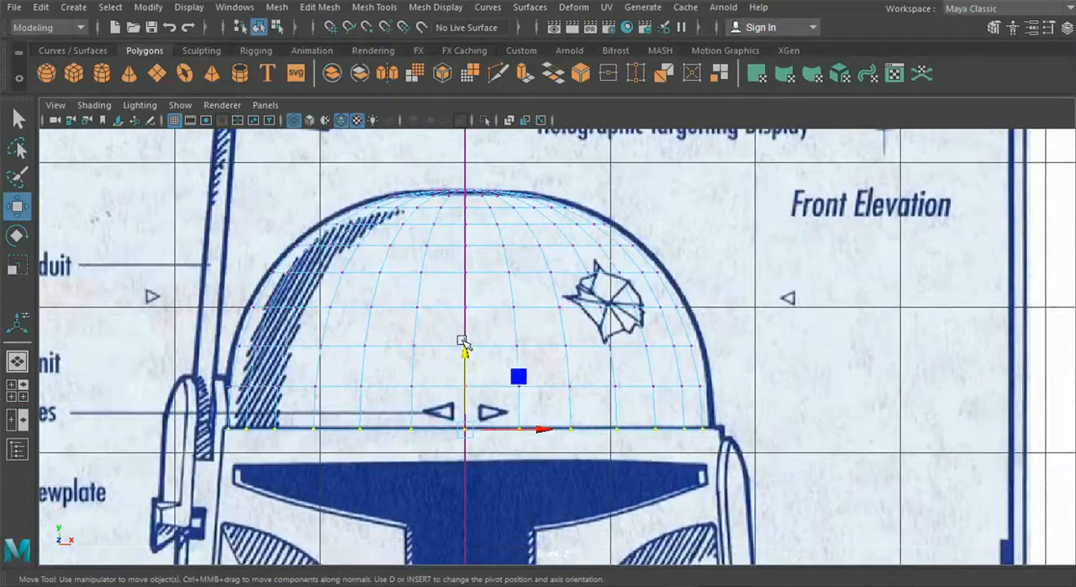
left_click(17, 361)
left_click_drag(485, 378, 580, 351, "alt")
left_click(17, 390)
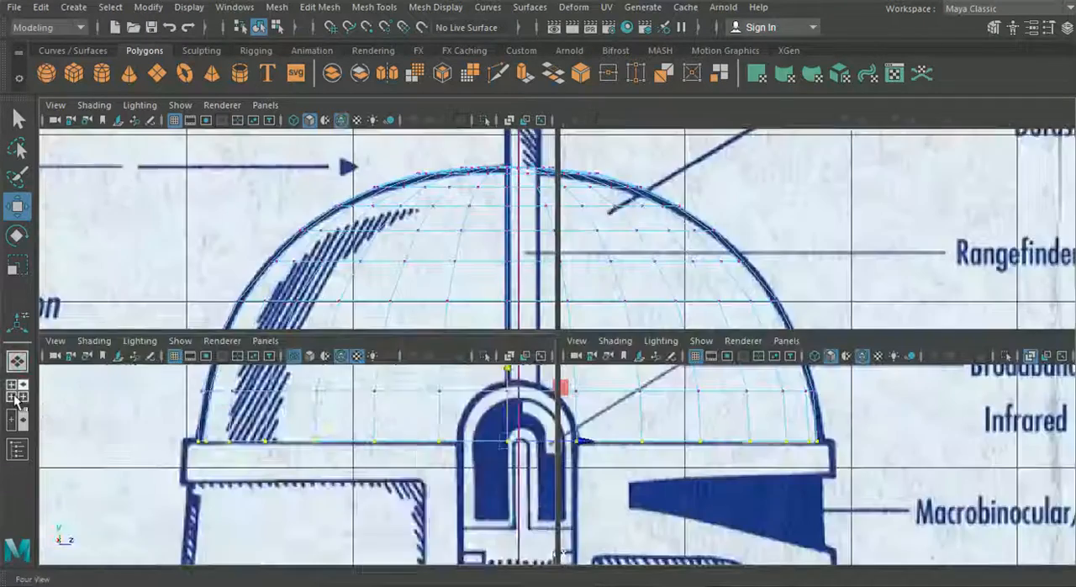
key("space")
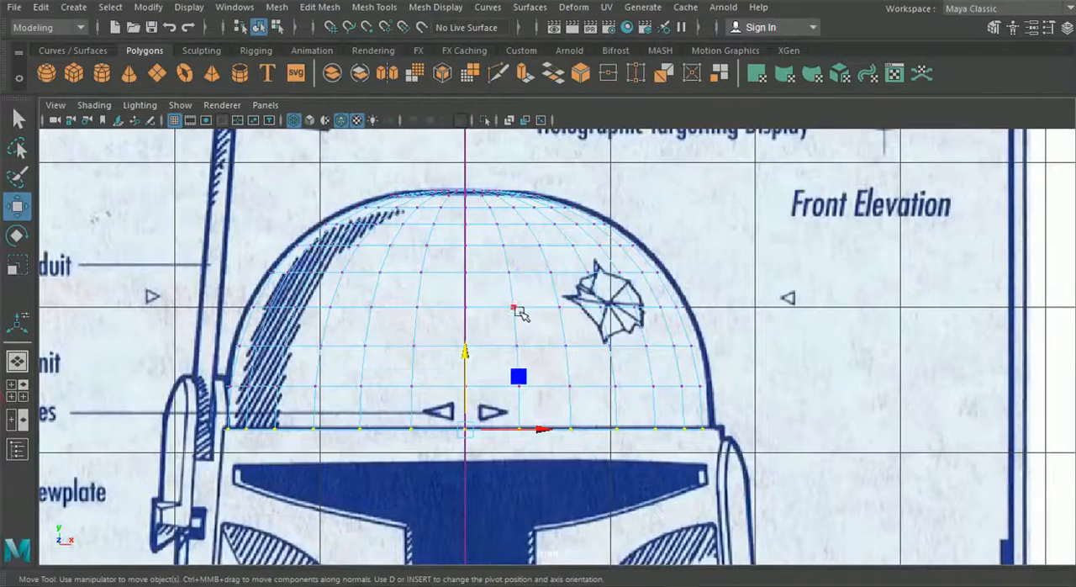
Switch from vertex selection and delete the half of the dome on the positive X side of the front view's centre line
right_click_drag(518, 308, 505, 165)
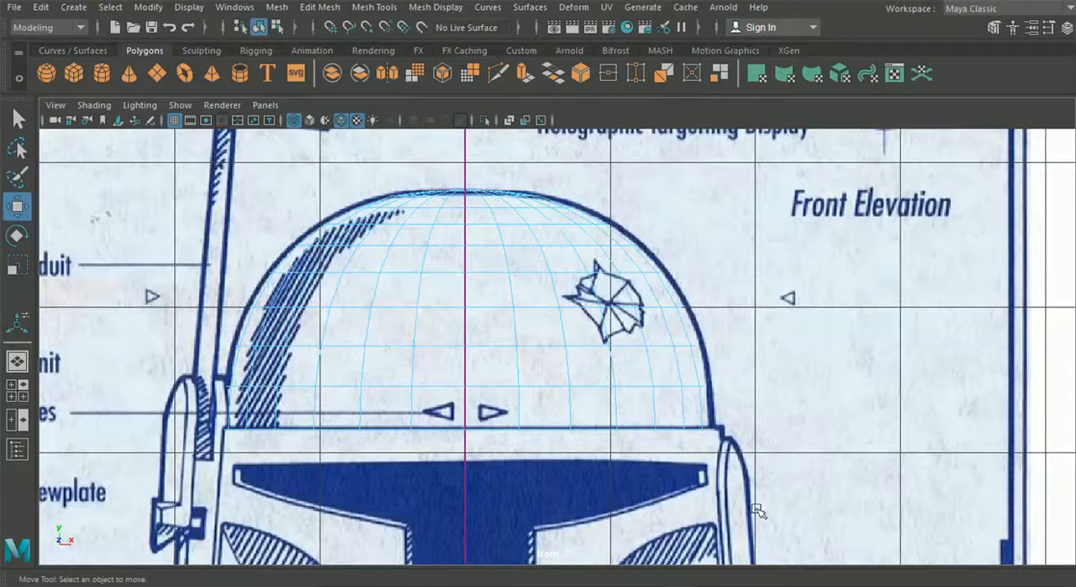
left_click_drag(798, 525, 470, 151)
key("Delete")
mouse_move(498, 282)
middle_mouse_down("alt")
mouse_move(487, 124)
mouse_move(509, 269)
middle_mouse_up("alt")
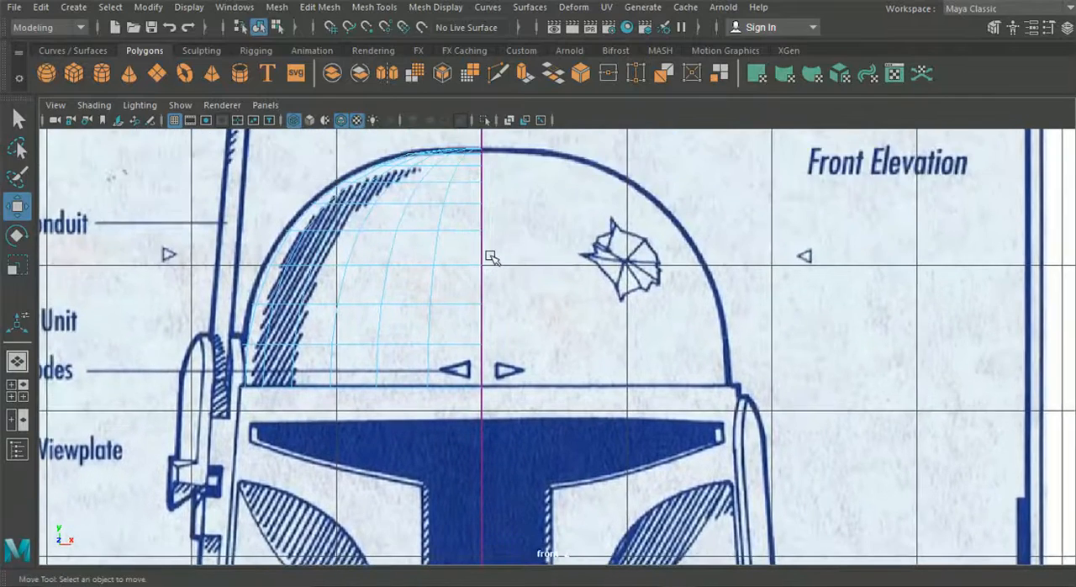
Return to object mode, show the Channel Box and shift the front blueprint image plane to Translate X -0.032
left_click(259, 27)
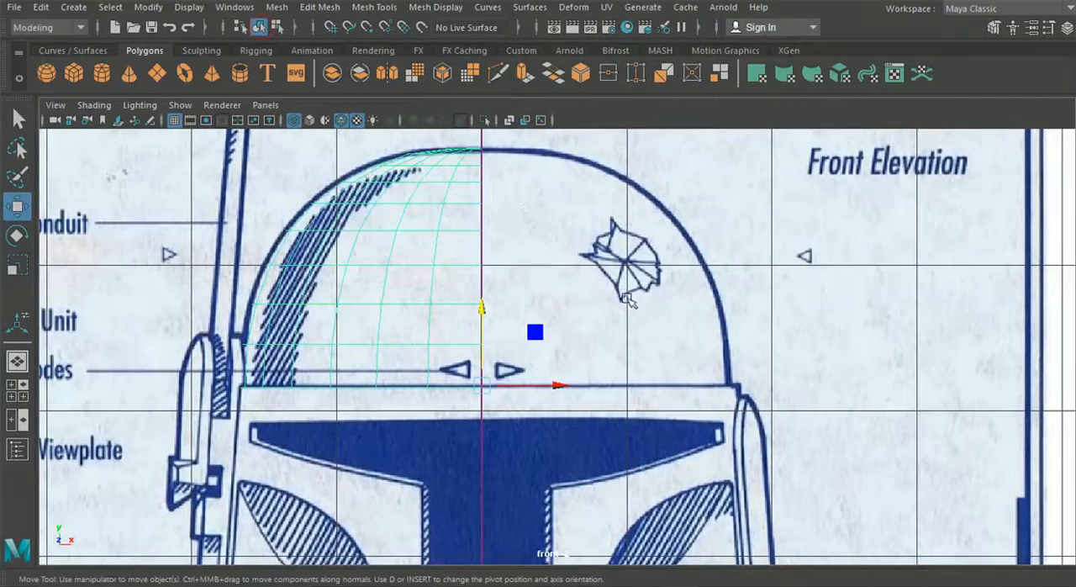
scroll(790, 327, "down", 6)
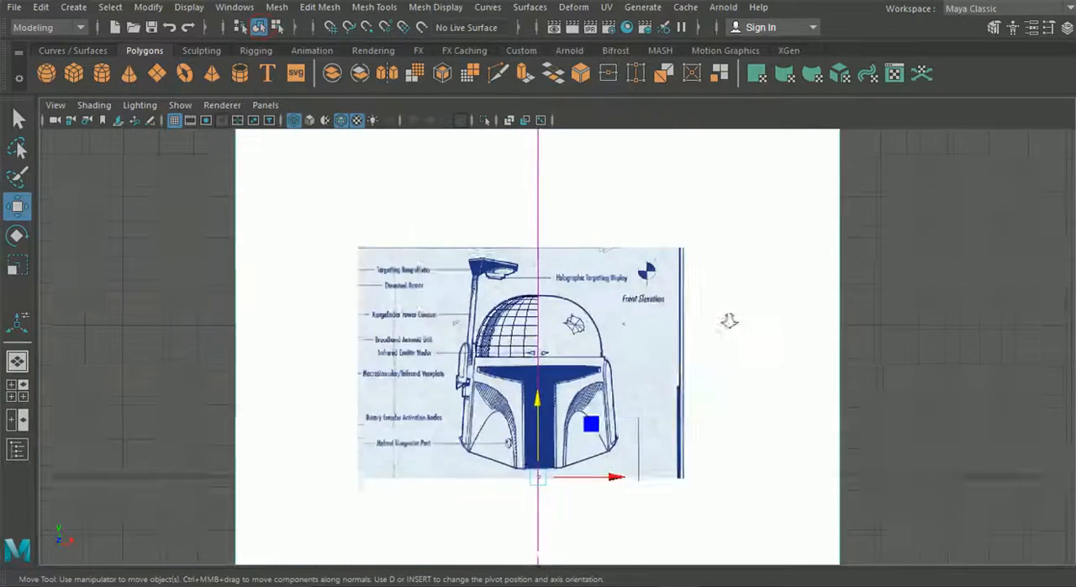
scroll(826, 423, "down", 1)
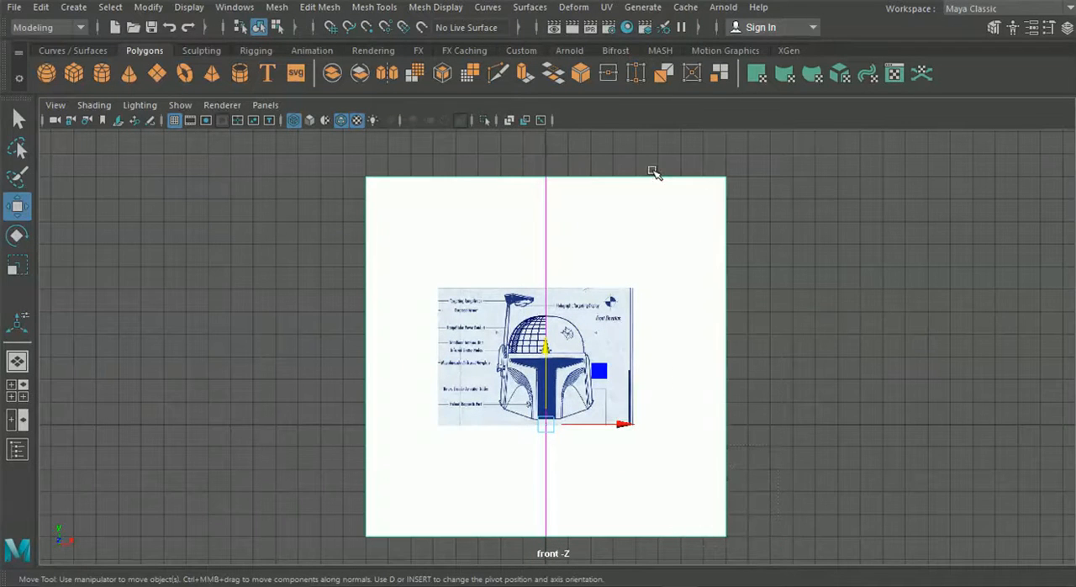
left_click(1067, 27)
scroll(529, 272, "up", 2)
scroll(474, 392, "up", 6)
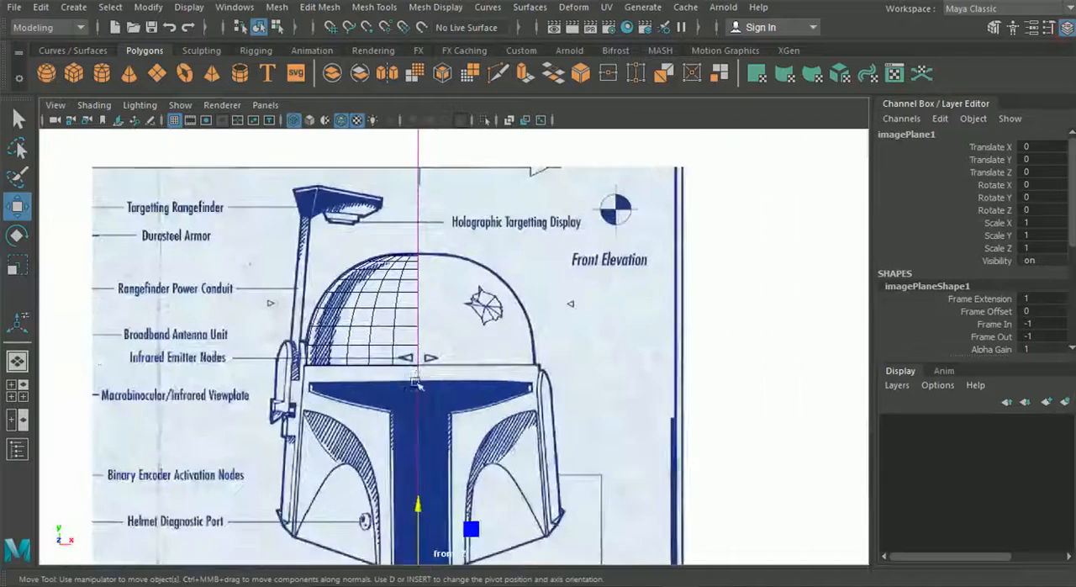
scroll(496, 339, "up", 1)
left_click_drag(547, 509, 539, 508)
middle_click_drag(515, 360, 523, 461, "alt")
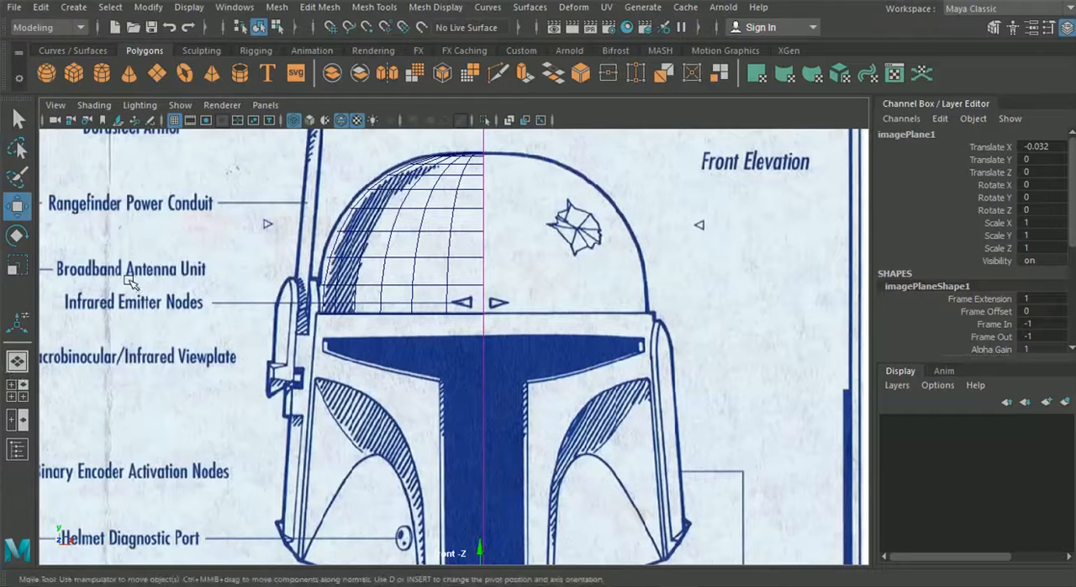
Select the half dome in the perspective view and move it along Z to 0.023 in the side view
left_click(17, 361)
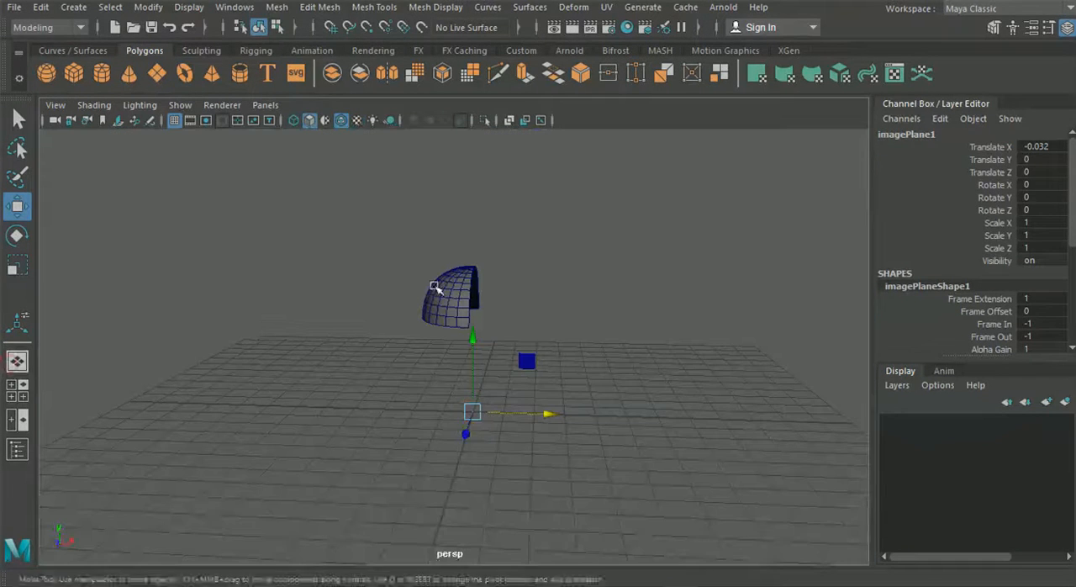
left_click(277, 27)
left_click(260, 28)
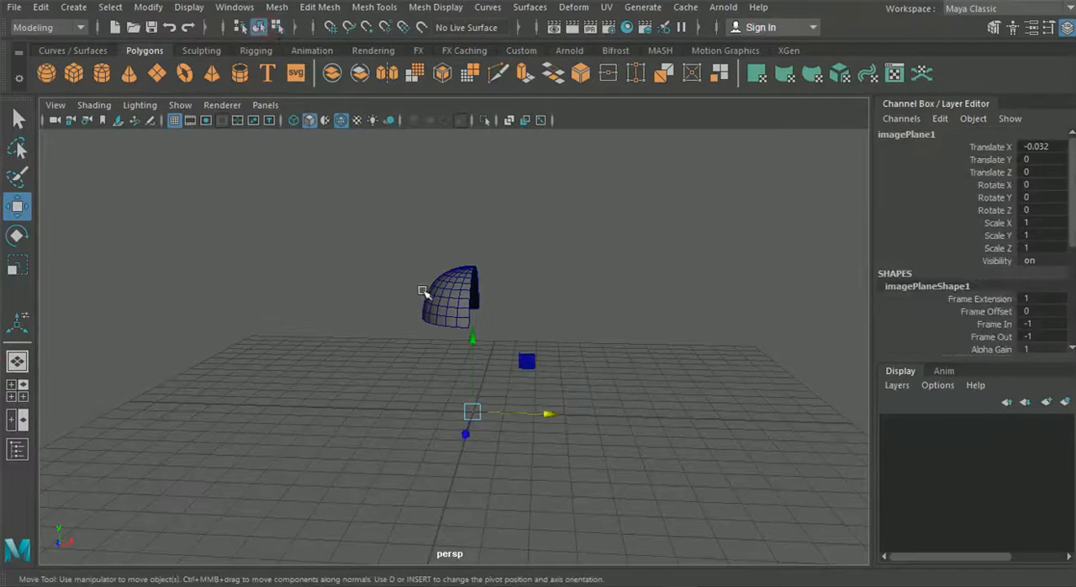
left_click(422, 291)
left_click(17, 390)
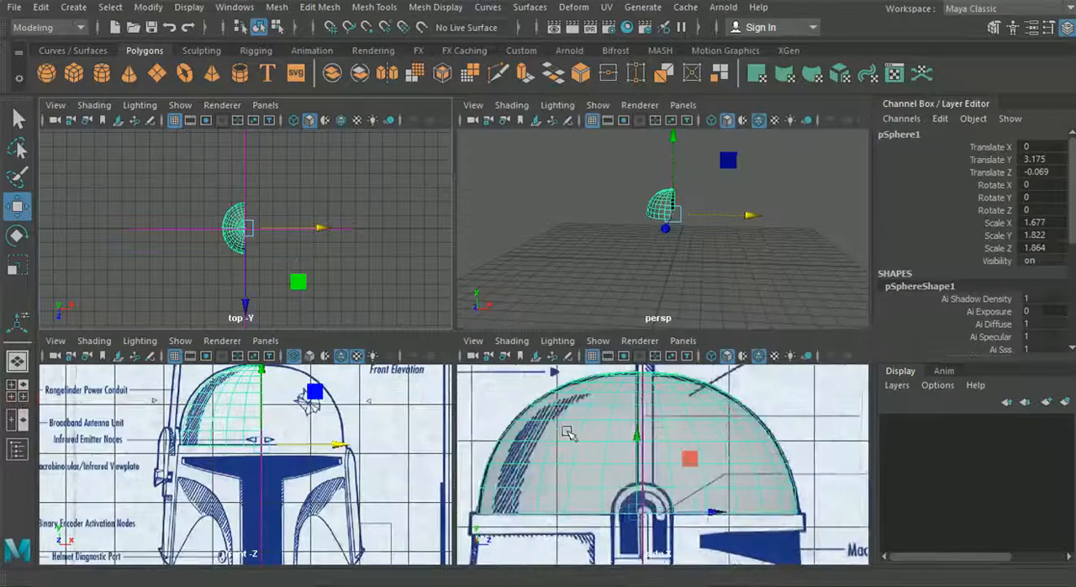
left_click_drag(714, 511, 723, 511)
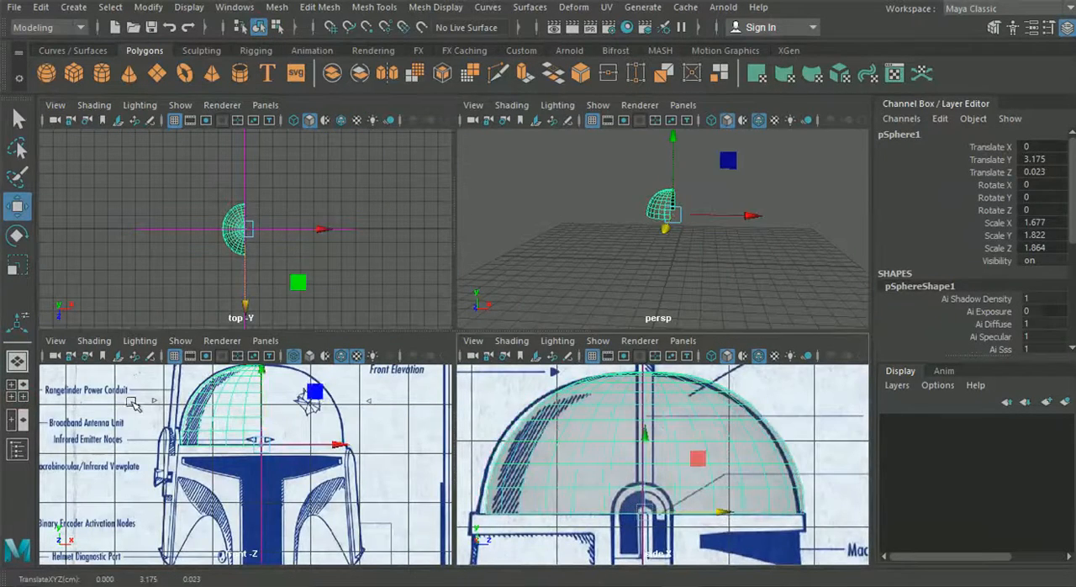
Scale the half dome along X to 1.696 to match the front blueprint's outline, and return to the four-view layout
scroll(133, 404, "up", 5)
middle_click_drag(206, 426, 220, 506, "alt")
middle_click_drag(282, 469, 267, 375, "alt")
scroll(223, 533, "up", 2)
left_click(15, 268)
middle_click_drag(323, 473, 262, 449, "alt")
middle_click_drag(374, 515, 347, 509, "alt")
key("space")
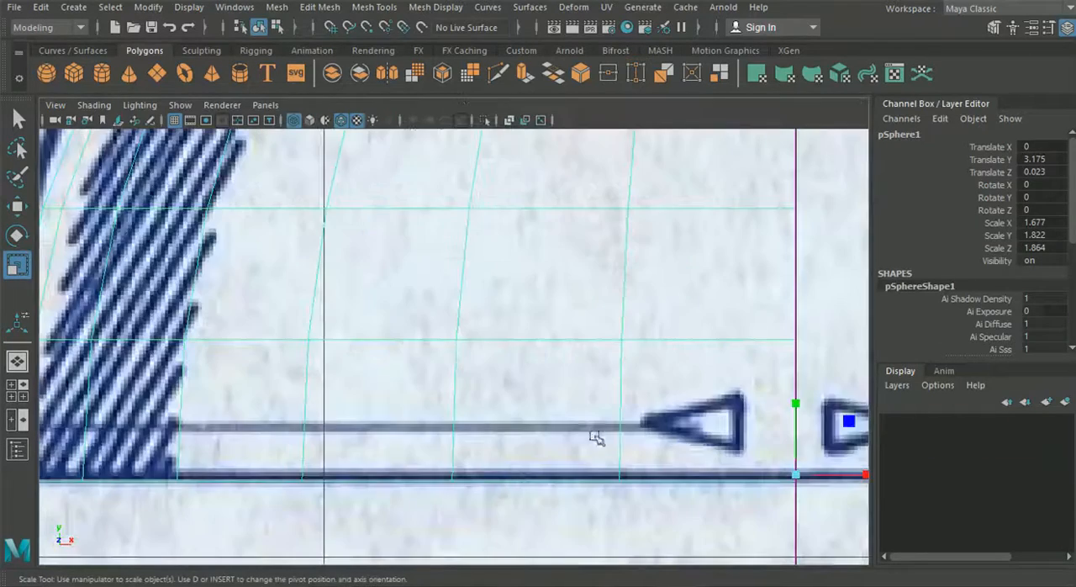
scroll(554, 417, "down", 5)
scroll(583, 379, "up", 2)
scroll(590, 388, "up", 2)
left_click_drag(622, 384, 631, 388)
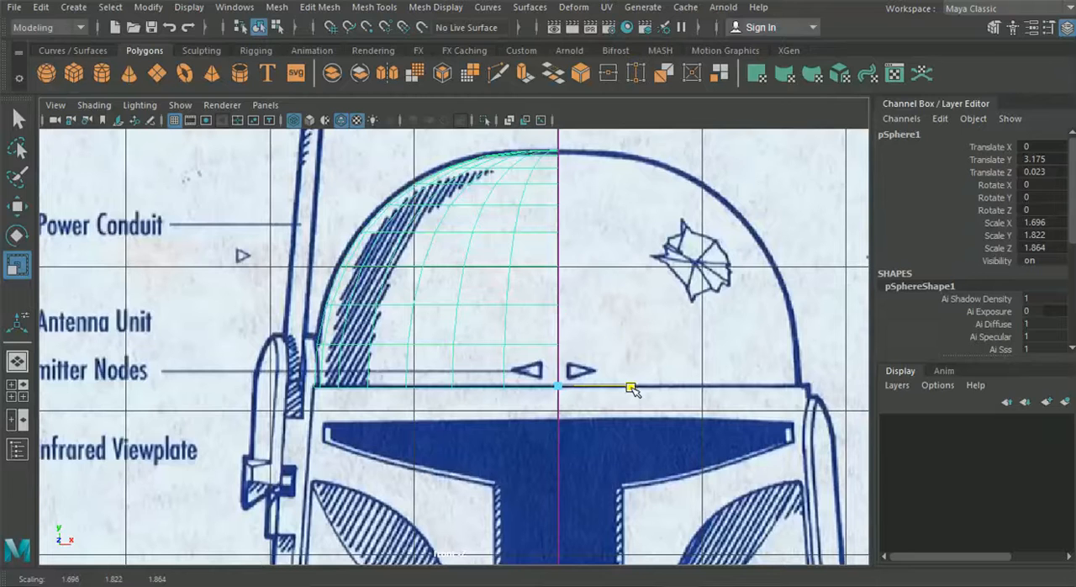
left_click(17, 360)
left_click(17, 390)
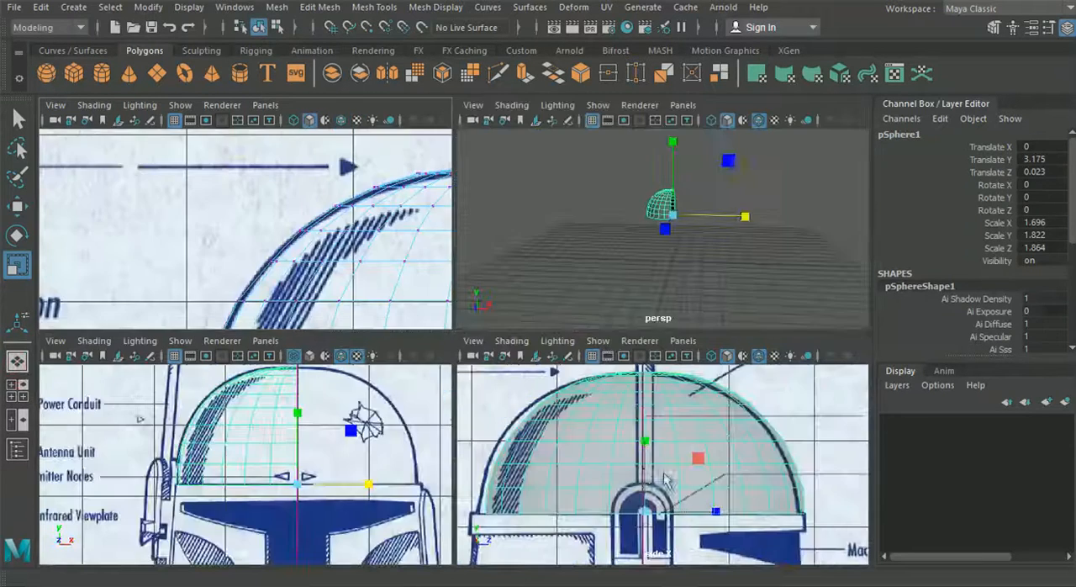
Move the half dome along Z to -0.069 to match the dome outline in the side view
key("w")
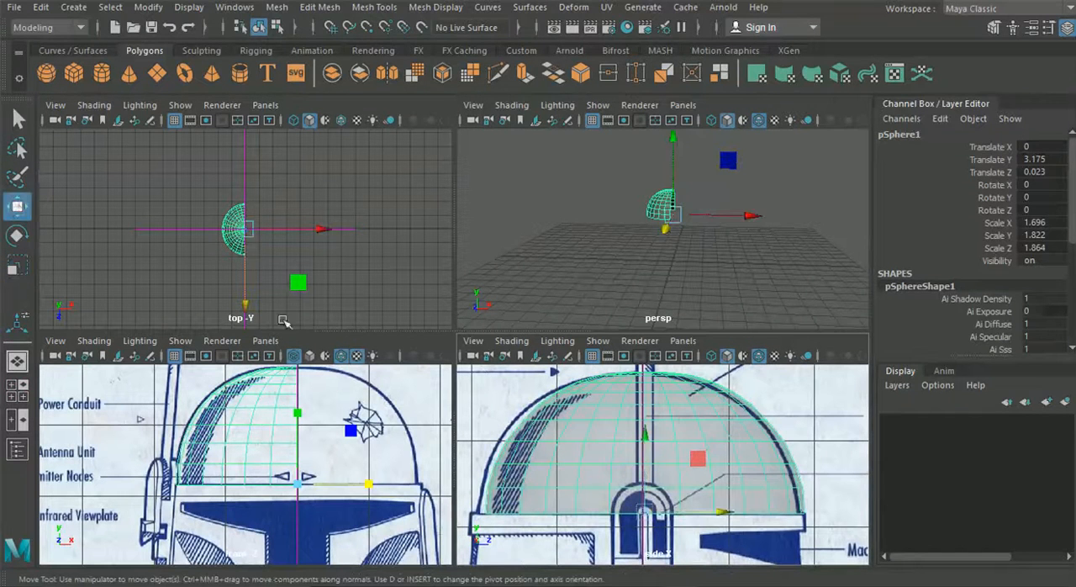
left_click_drag(721, 512, 712, 513)
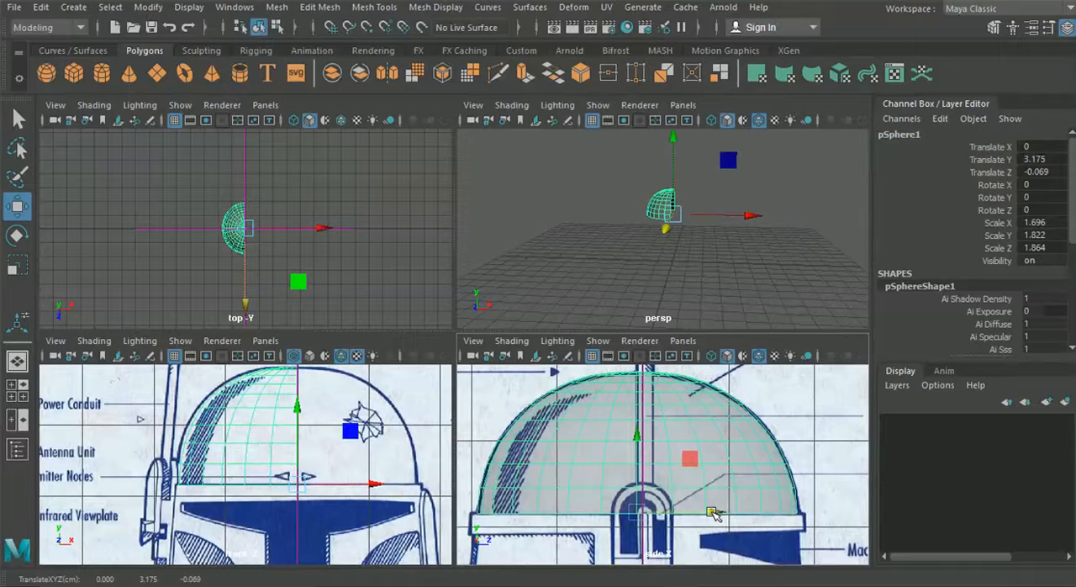
right_click_drag(680, 485, 679, 106)
Select the dome's lower border edges and extrude them down to the lower line of the rim band in the side blueprint
key("space")
middle_click_drag(282, 422, 348, 325, "alt")
left_click_drag(145, 411, 69, 271)
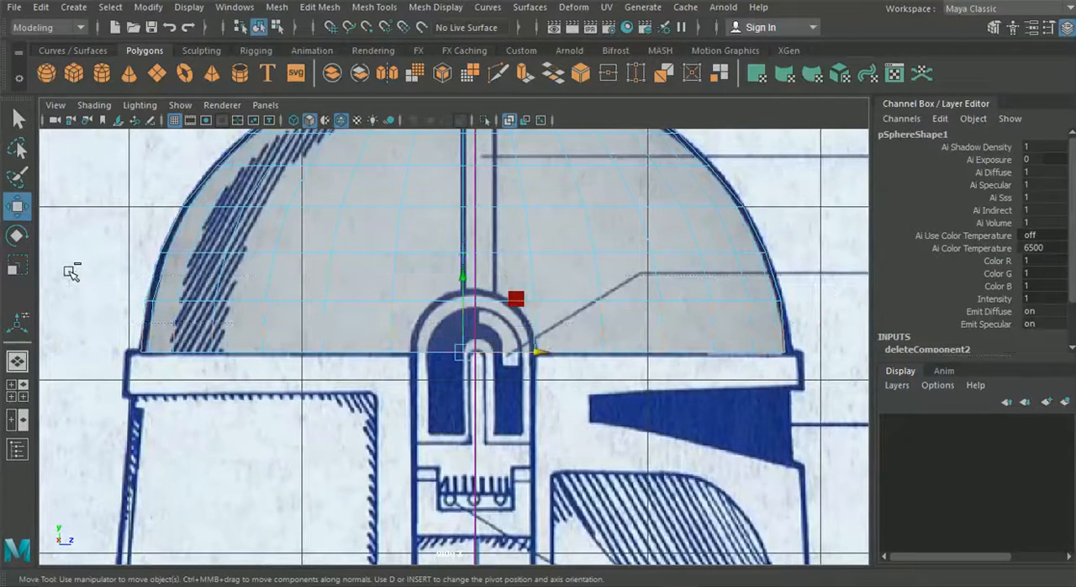
key("ctrl+e")
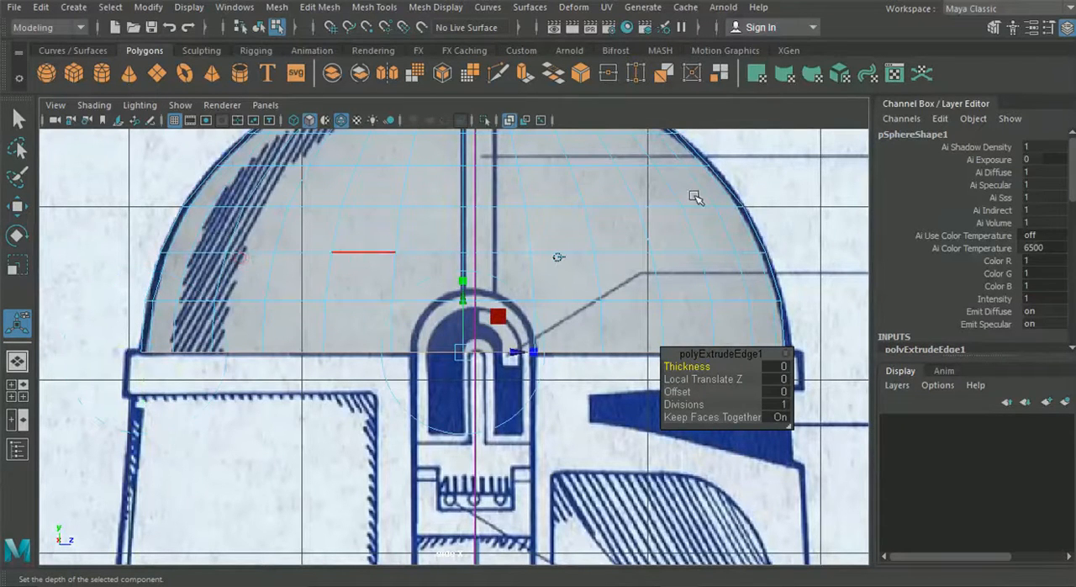
left_click(1067, 27)
left_click_drag(569, 308, 570, 356)
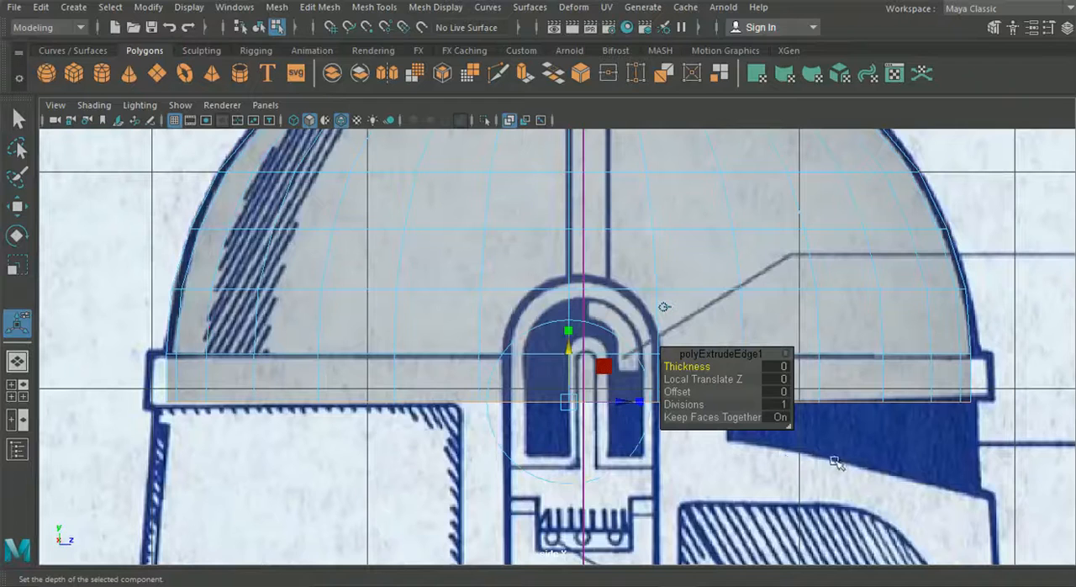
left_click(422, 428)
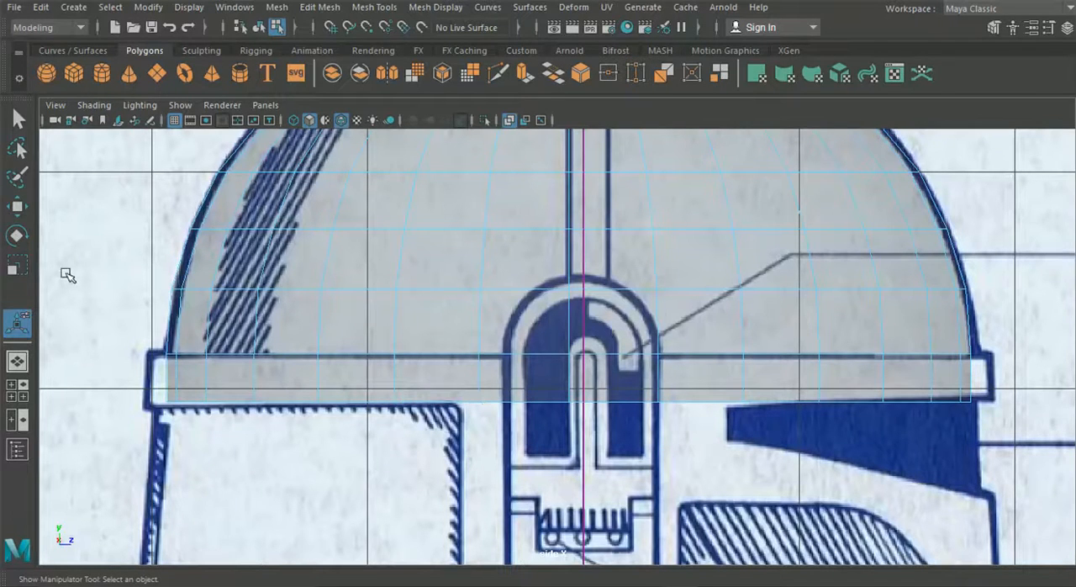
Shift the lower vertices of the edge column behind the ear piece along Z, aligning its bottom with the rear panel's edge
left_click(17, 206)
right_click_drag(431, 275, 432, 121)
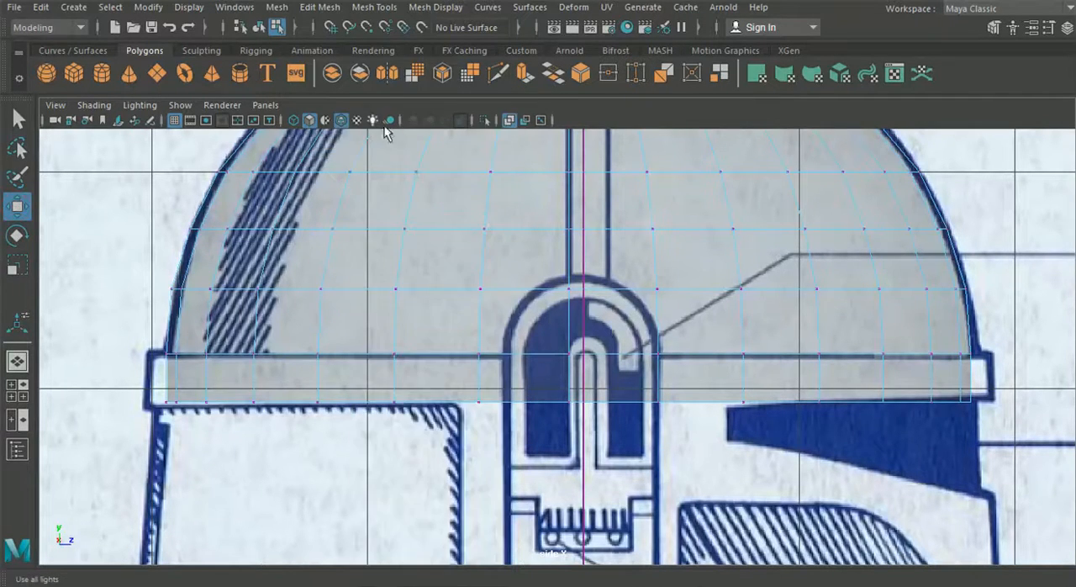
left_click_drag(504, 431, 451, 284)
left_click_drag(549, 347, 543, 345)
left_click_drag(525, 454, 447, 337)
left_click_drag(556, 377, 552, 378)
left_click_drag(490, 430, 454, 394)
left_click_drag(547, 403, 539, 403)
left_click_drag(430, 314, 493, 374)
left_click_drag(549, 356, 546, 356)
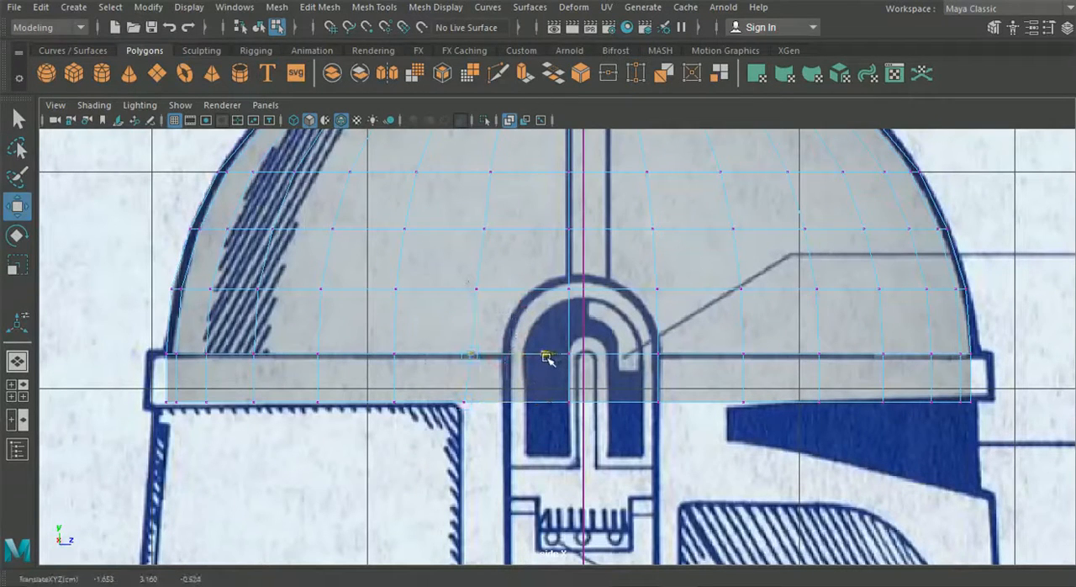
left_click(478, 286)
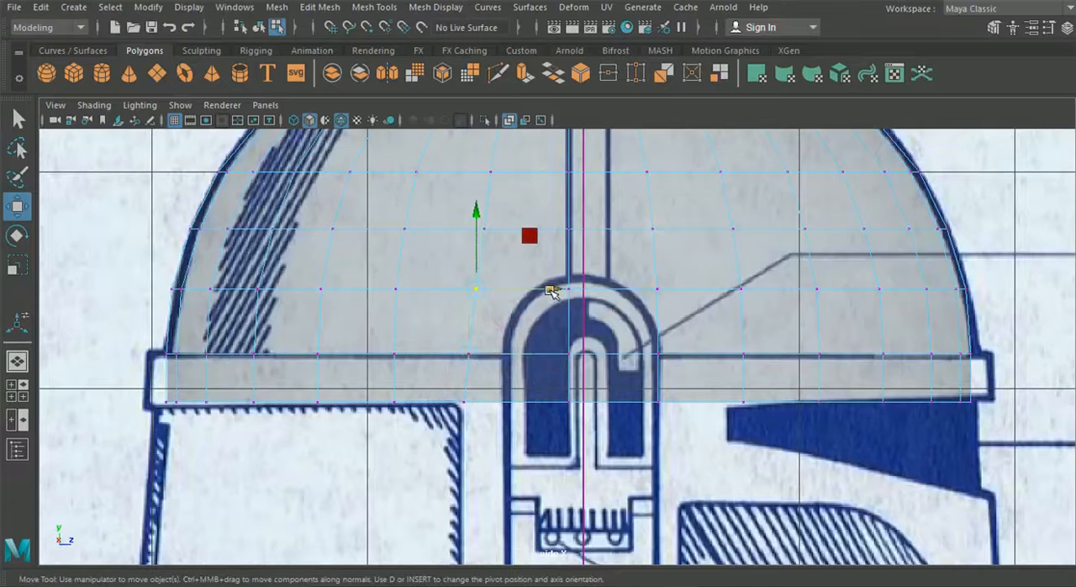
left_click(480, 229)
left_click_drag(557, 230, 557, 230)
Nudge the lower vertices of the second edge column in front of the ear piece along Z, slightly toward the back
middle_click_drag(644, 279, 663, 353, "alt")
left_click_drag(663, 353, 721, 437)
left_click_drag(761, 392, 664, 354)
left_click_drag(742, 360, 758, 370)
left_click_drag(727, 314, 661, 284)
left_click_drag(758, 305, 756, 305)
left_click_drag(711, 276, 664, 231)
left_click_drag(756, 244, 756, 244)
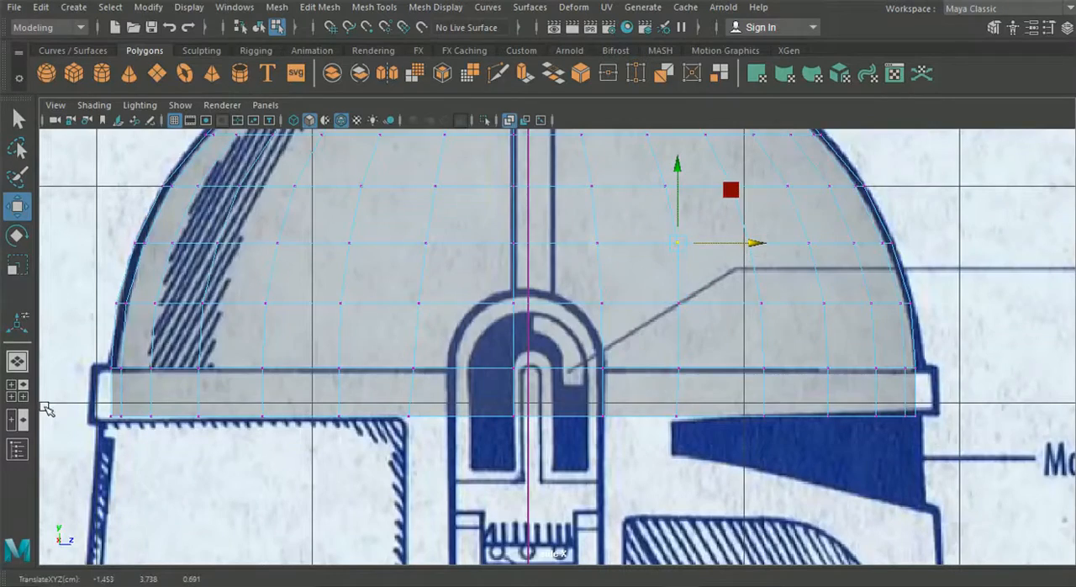
In the perspective view, adjust the shifted column's vertices along X to even out the dome's curvature, and return to object mode
left_click(17, 360)
left_click_drag(424, 401, 554, 331, "alt")
middle_click_drag(555, 331, 577, 374, "alt")
right_click_drag(521, 348, 655, 448, "alt")
right_click_drag(558, 343, 632, 366, "alt")
left_click_drag(583, 320, 627, 248, "alt")
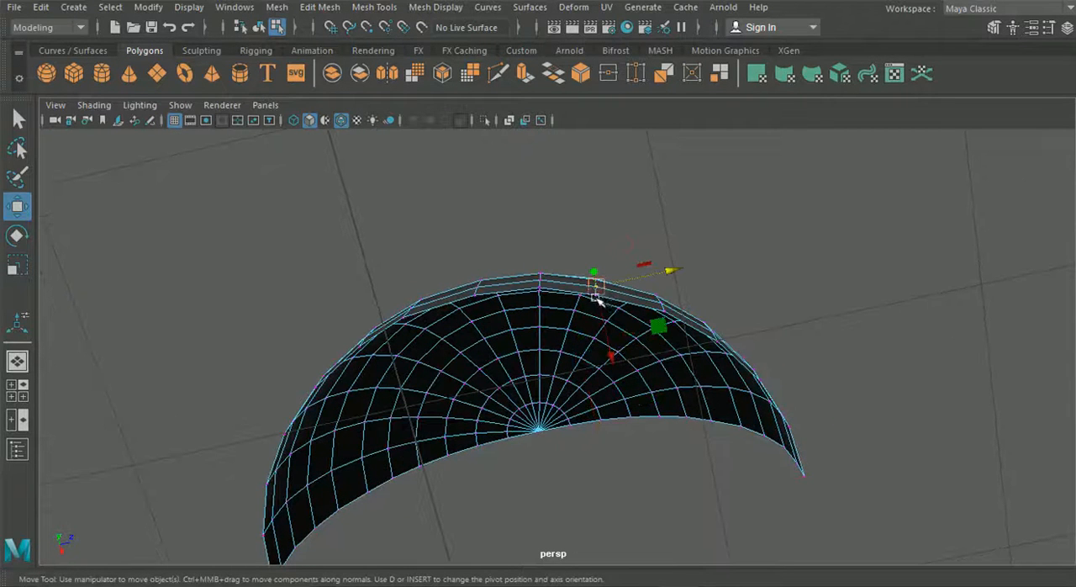
left_click(18, 120)
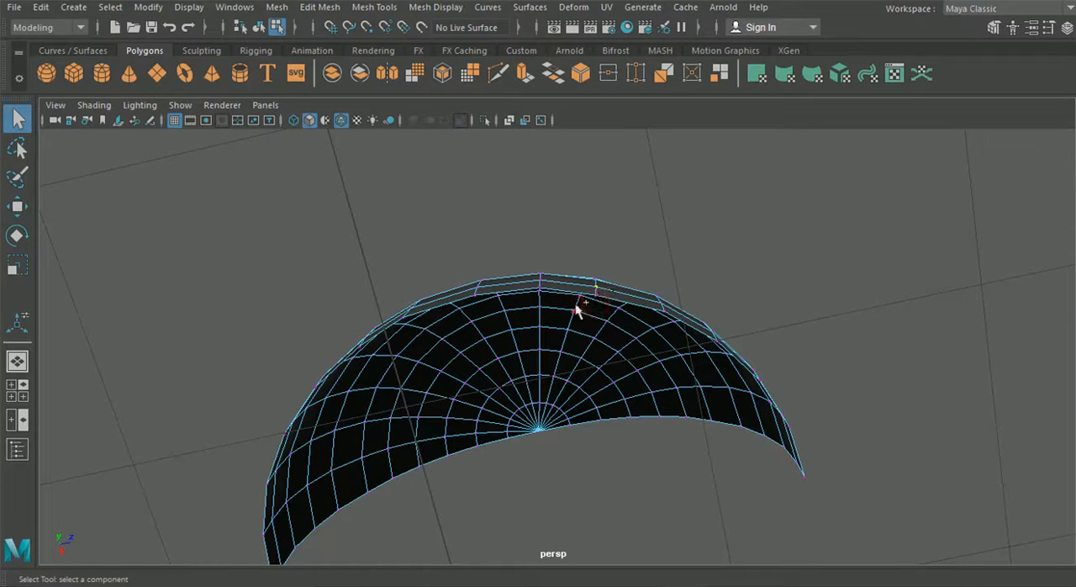
left_click(17, 205)
left_click_drag(627, 354, 610, 374, "alt")
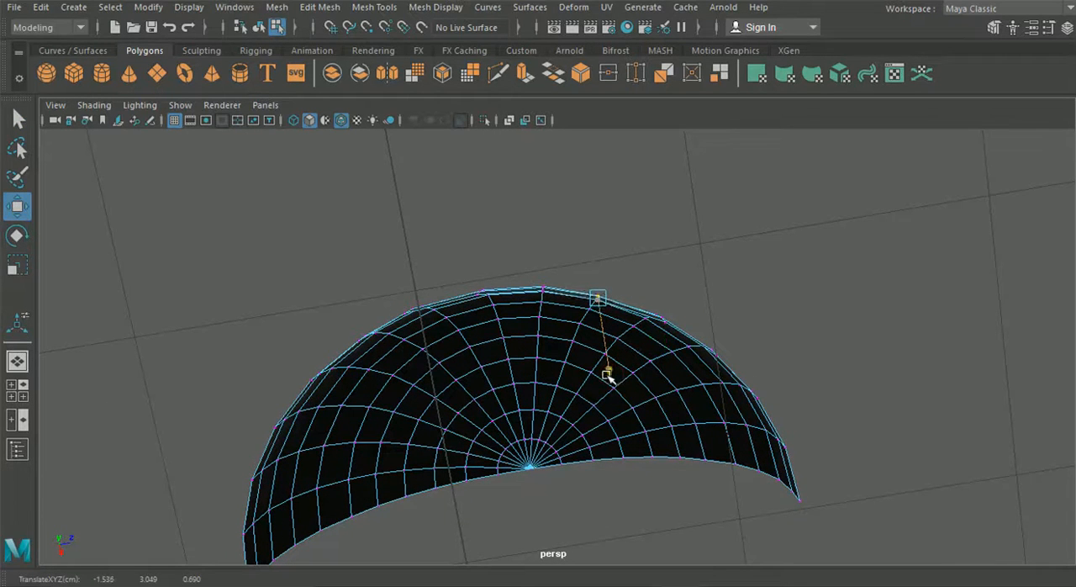
left_click_drag(476, 378, 619, 432, "alt")
left_click(259, 27)
Switch the half dome to vertex selection in the front view and select the band's bottom vertex on the centre line
left_click_drag(373, 351, 423, 439, "alt")
key("space")
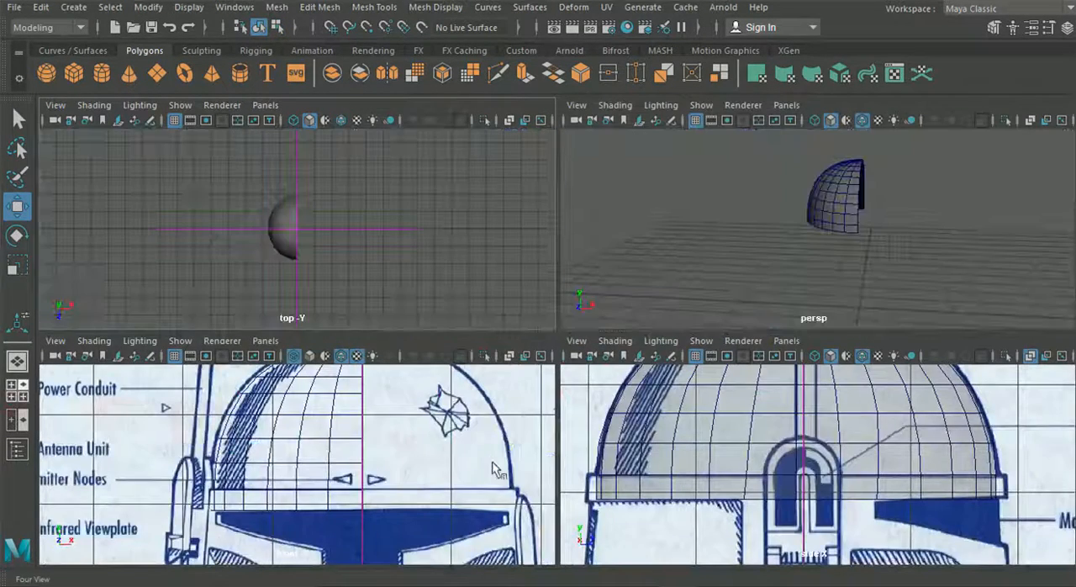
key("space")
right_click(431, 424)
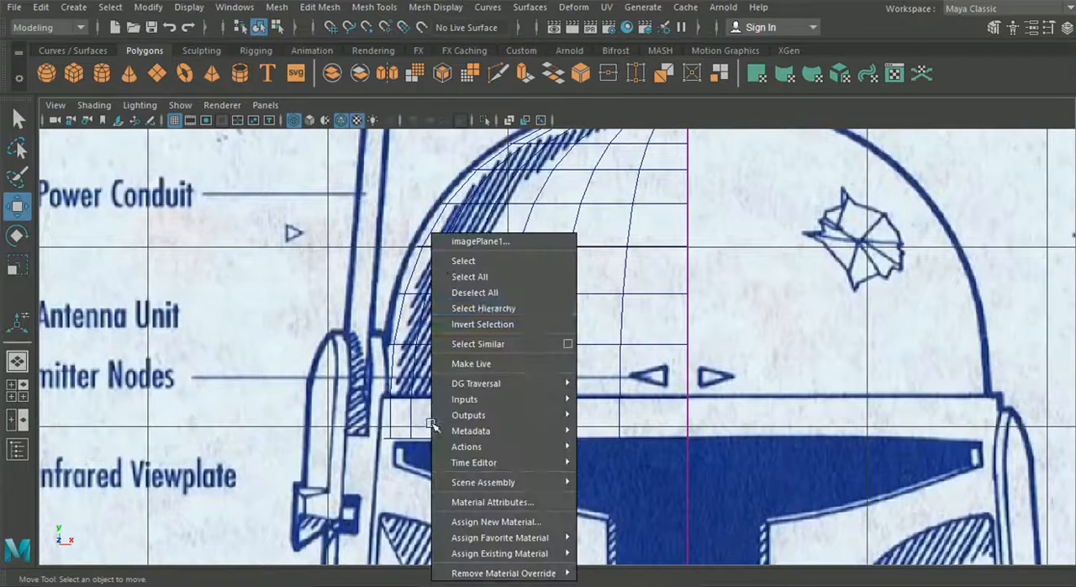
left_click(559, 205)
right_click(565, 222)
left_click(555, 196)
right_click_drag(550, 205, 474, 131)
scroll(644, 446, "up", 3)
middle_click_drag(643, 446, 614, 374, "alt")
scroll(618, 376, "up", 3)
left_click_drag(757, 459, 698, 408)
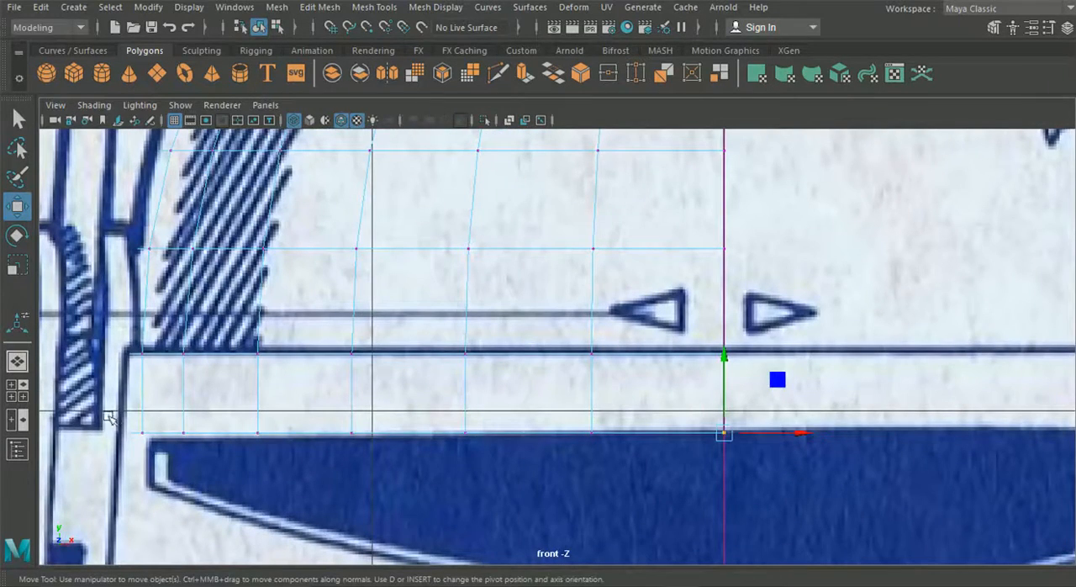
middle_click_drag(78, 409, 126, 400, "alt")
Adjust the heights of the band's front bottom vertices in the side view to follow the slanted line above the visor
left_click(18, 390)
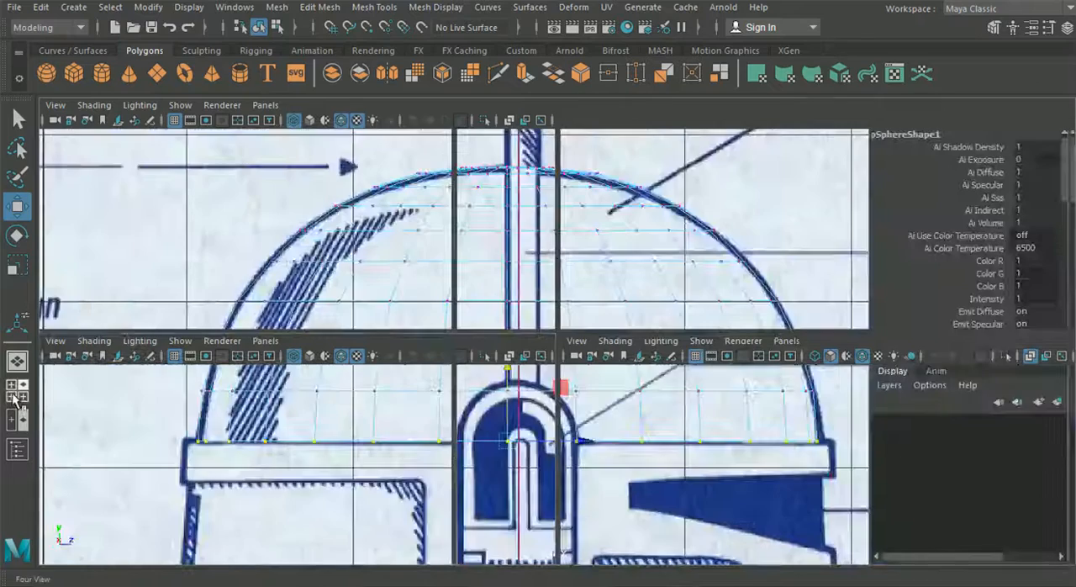
key("space")
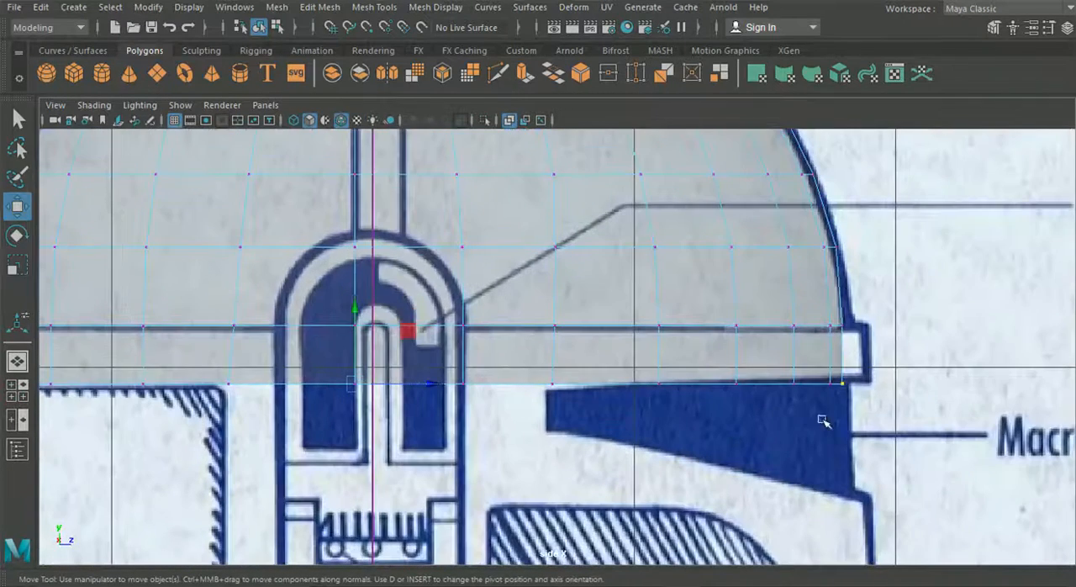
left_click_drag(807, 368, 808, 367)
left_click_drag(837, 308, 837, 305)
left_click_drag(804, 402, 781, 381)
left_click_drag(792, 307, 788, 314)
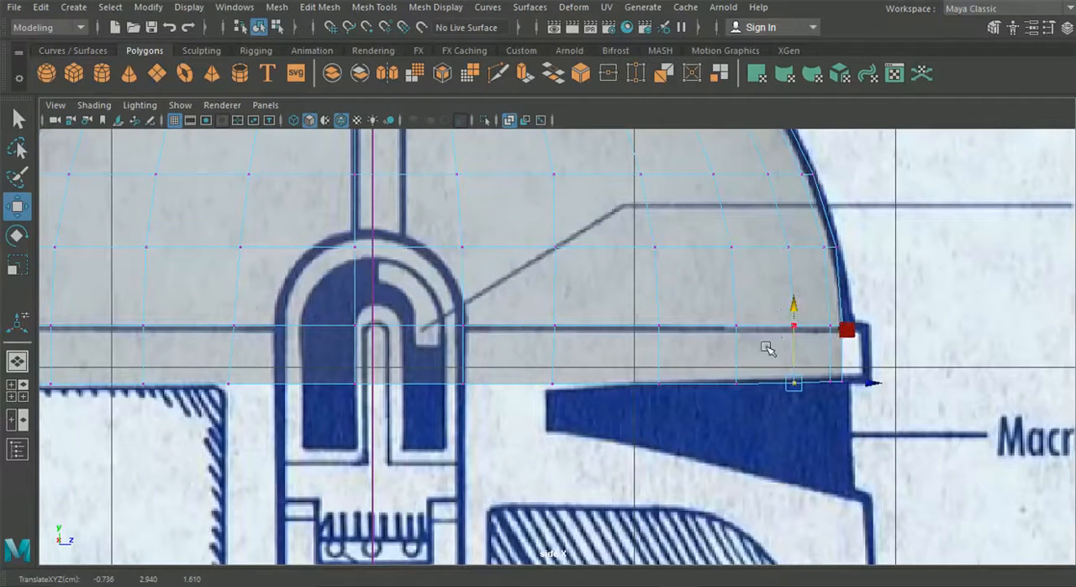
left_click_drag(564, 405, 531, 374)
left_click_drag(550, 305, 549, 313)
Lower the band's middle and rear bottom vertices slightly to match the rim's lower line in the side blueprint
left_click_drag(479, 416, 211, 372)
left_click_drag(350, 313, 350, 318)
middle_click_drag(291, 342, 760, 331, "alt")
left_click_drag(603, 406, 258, 366)
left_click_drag(415, 299, 415, 300)
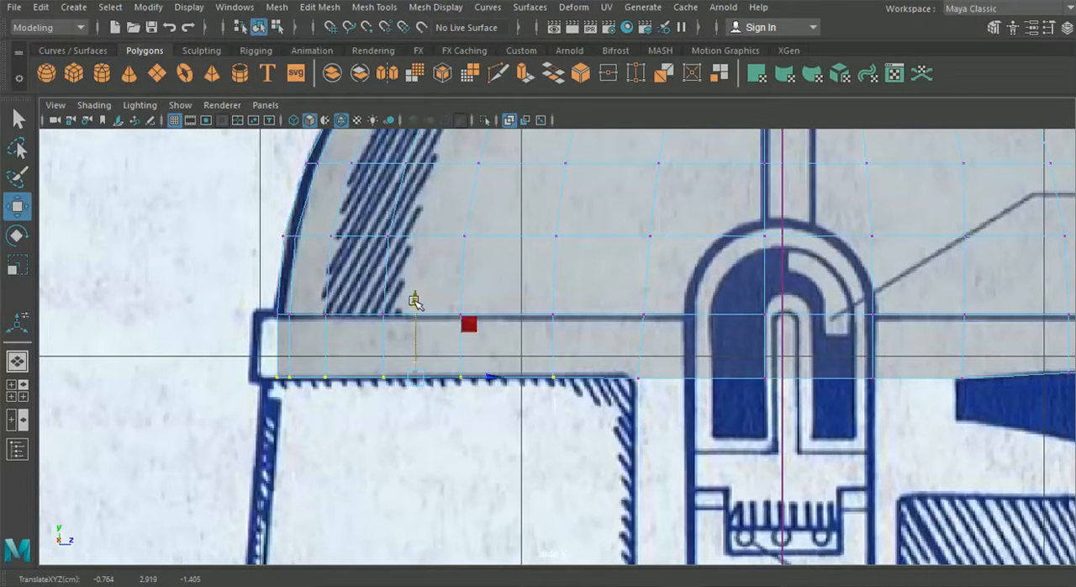
Select all faces of the rim band and extrude them outward toward the rim outline in the side blueprint
right_click_drag(348, 331, 342, 161)
scroll(655, 358, "down", 6)
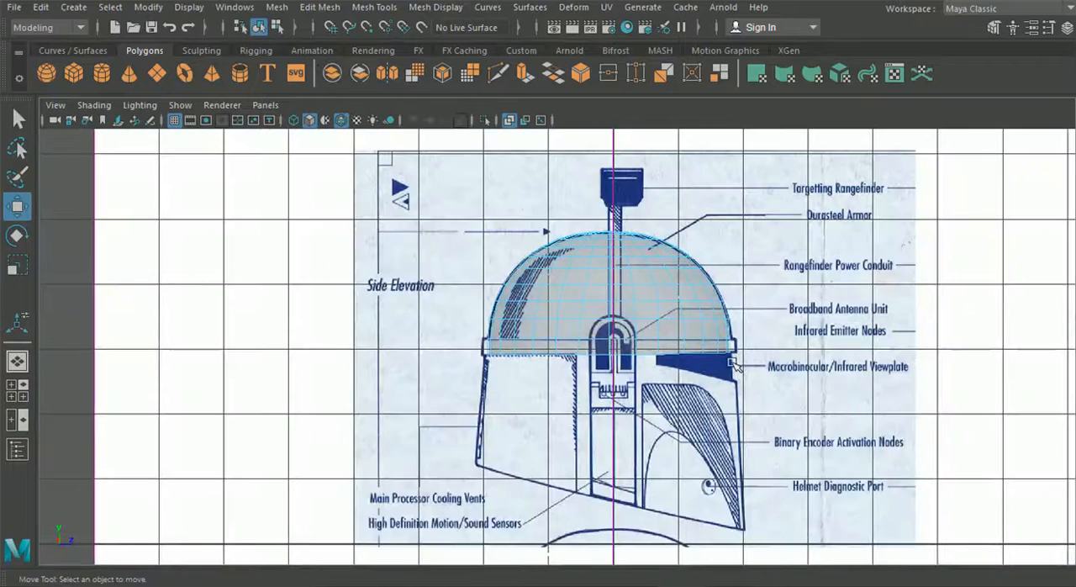
left_click_drag(627, 342, 444, 342)
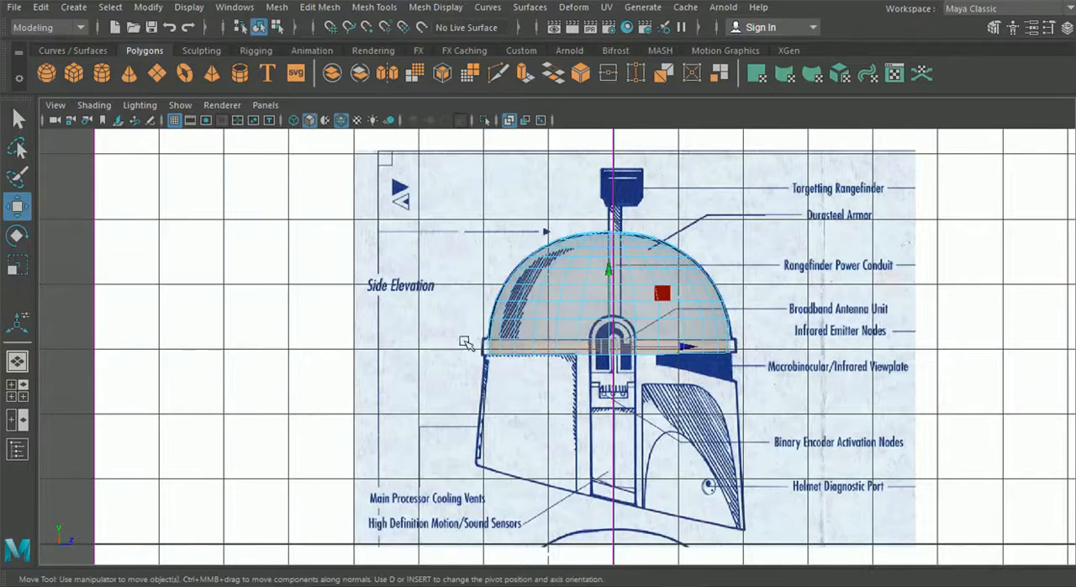
scroll(654, 380, "up", 3)
key("ctrl+e")
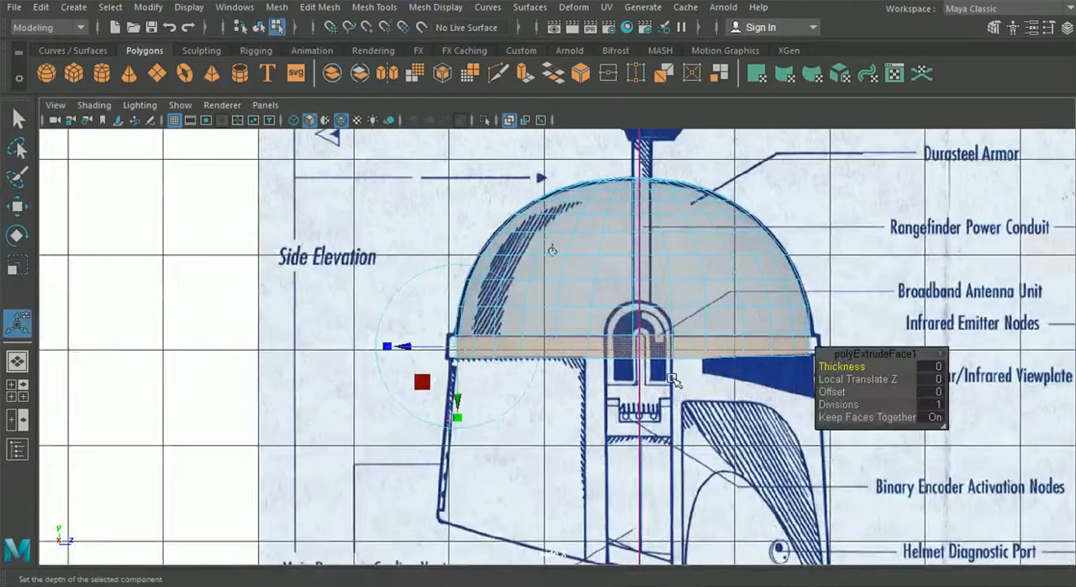
scroll(462, 277, "up", 2)
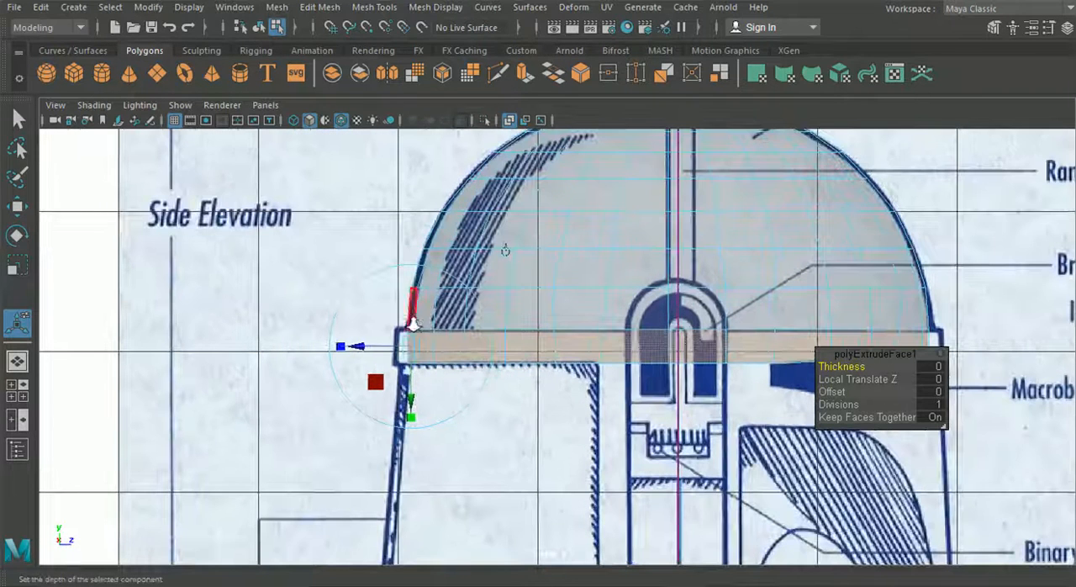
left_click_drag(360, 350, 347, 351)
left_click(17, 360)
left_click_drag(496, 408, 532, 396, "alt")
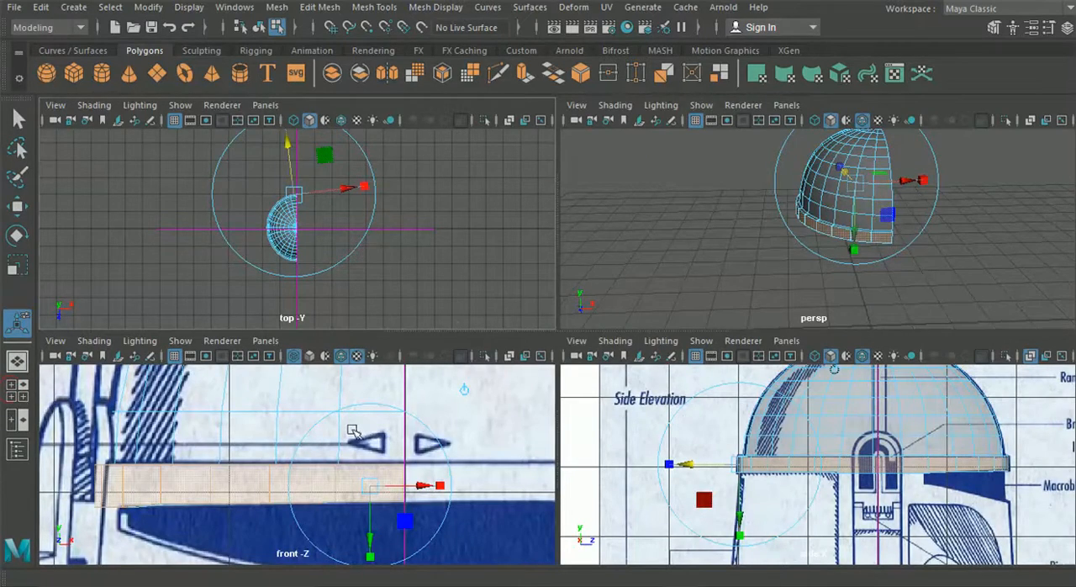
Check the rim extrusion against the front blueprint and set its Local Translate Z to 0.0656 in the side view
key("space")
middle_click_drag(504, 409, 82, 408, "alt")
mouse_move(820, 386)
middle_mouse_down("alt")
mouse_move(784, 353)
mouse_move(790, 345)
middle_mouse_up("alt")
middle_click_drag(250, 344, 575, 363, "alt")
middle_click_drag(388, 364, 426, 360, "alt")
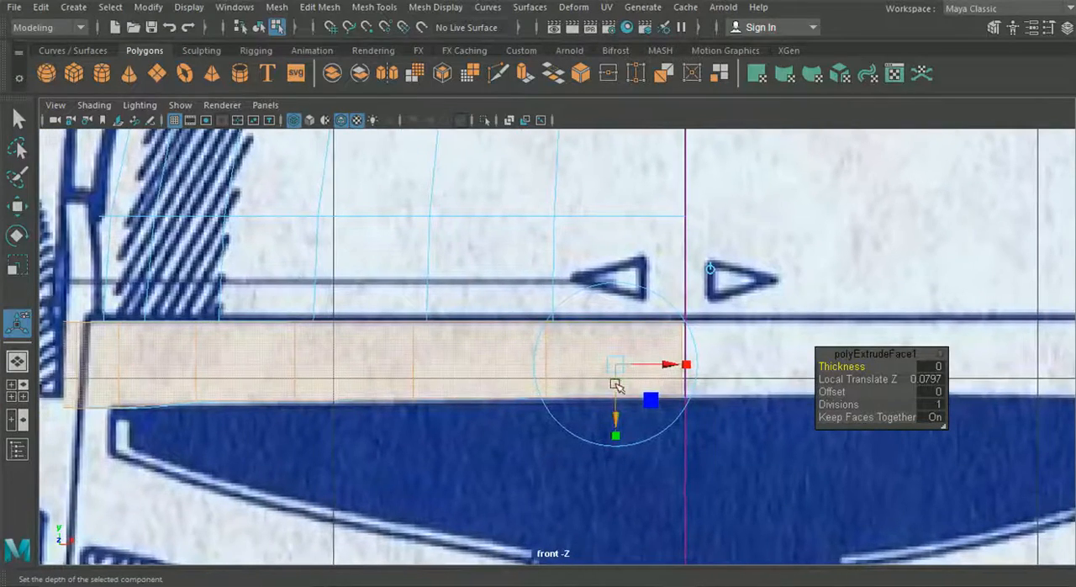
left_click(18, 360)
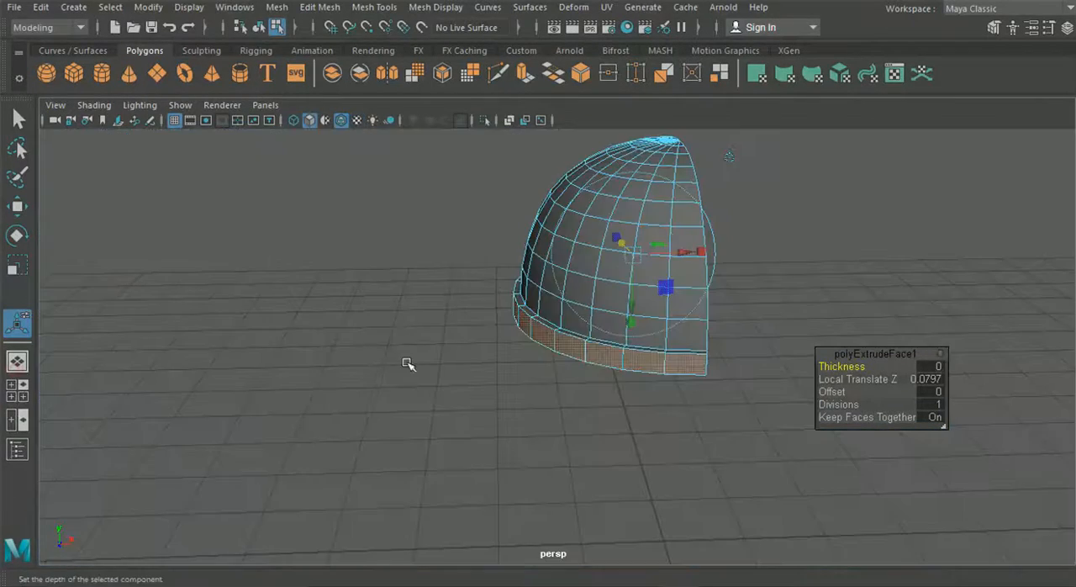
left_click(23, 390)
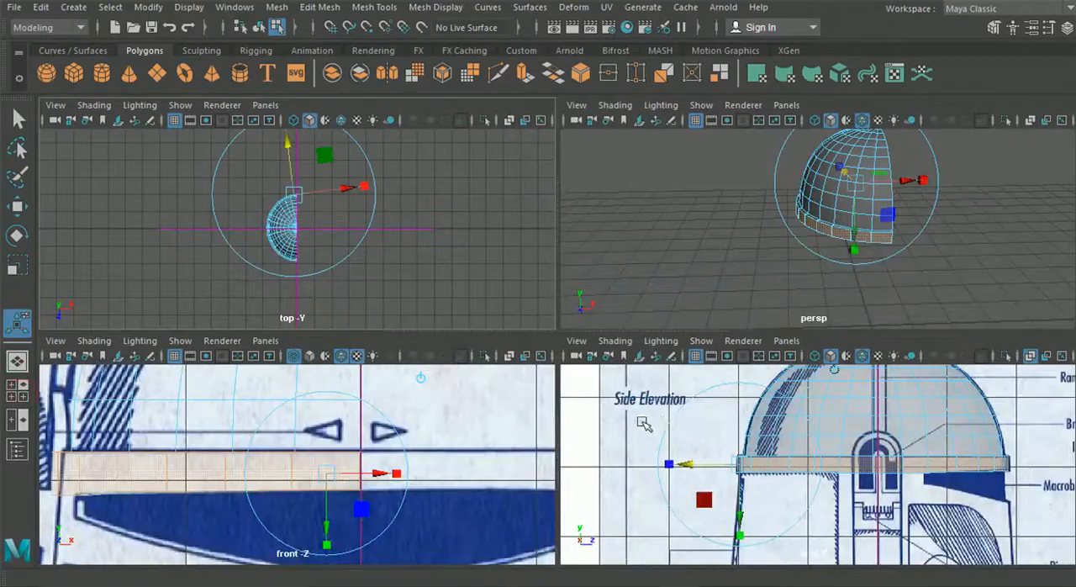
key("space")
scroll(336, 345, "up", 3)
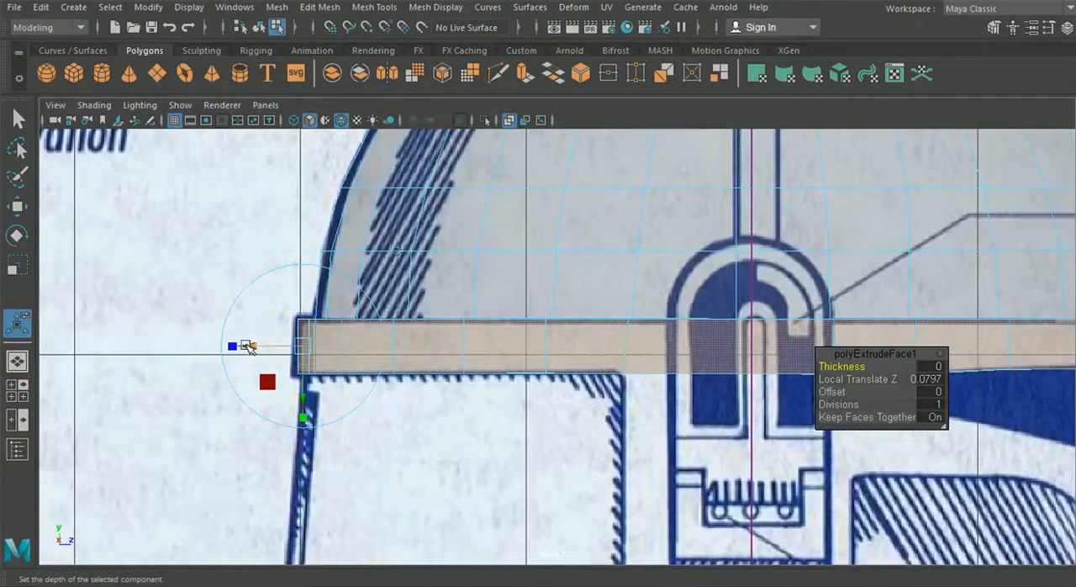
left_click_drag(245, 343, 249, 346)
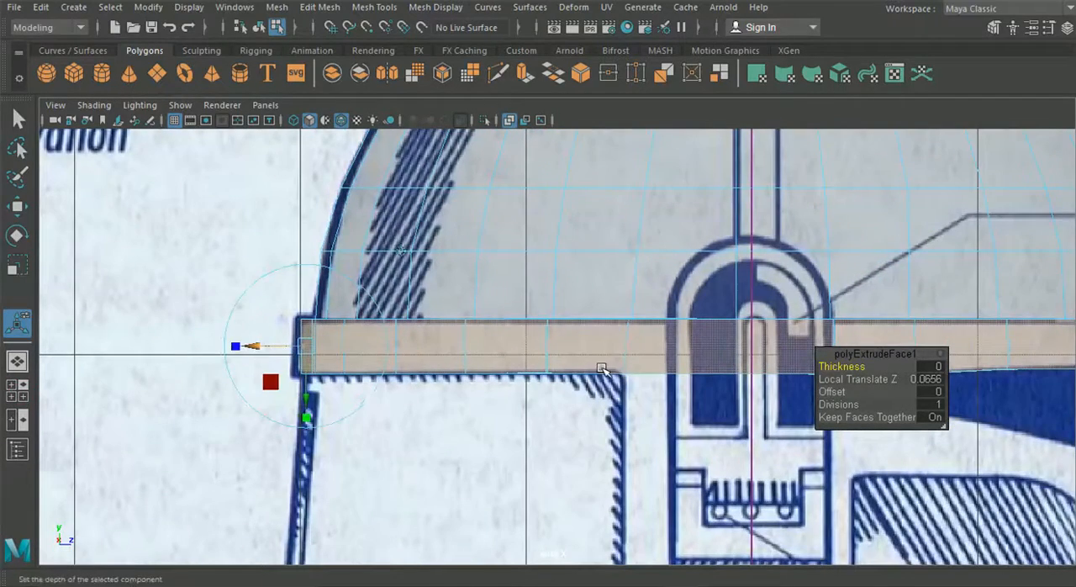
middle_click_drag(805, 372, 613, 372, "alt")
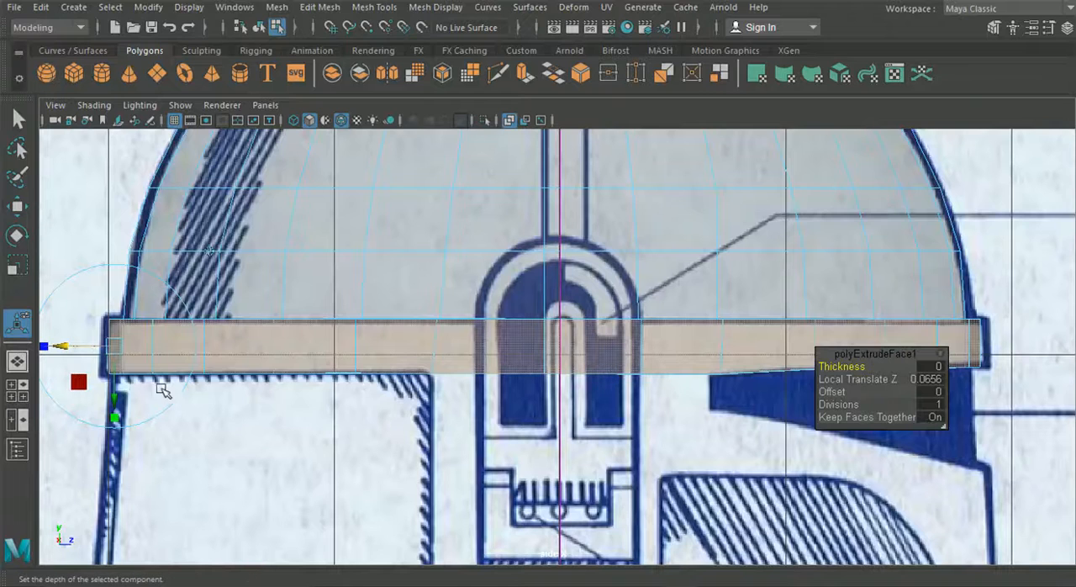
In the perspective view, select and delete the extruded rim's end faces along the helmet's open centre line
left_click(17, 360)
left_click_drag(504, 394, 382, 371, "alt")
left_click(438, 392)
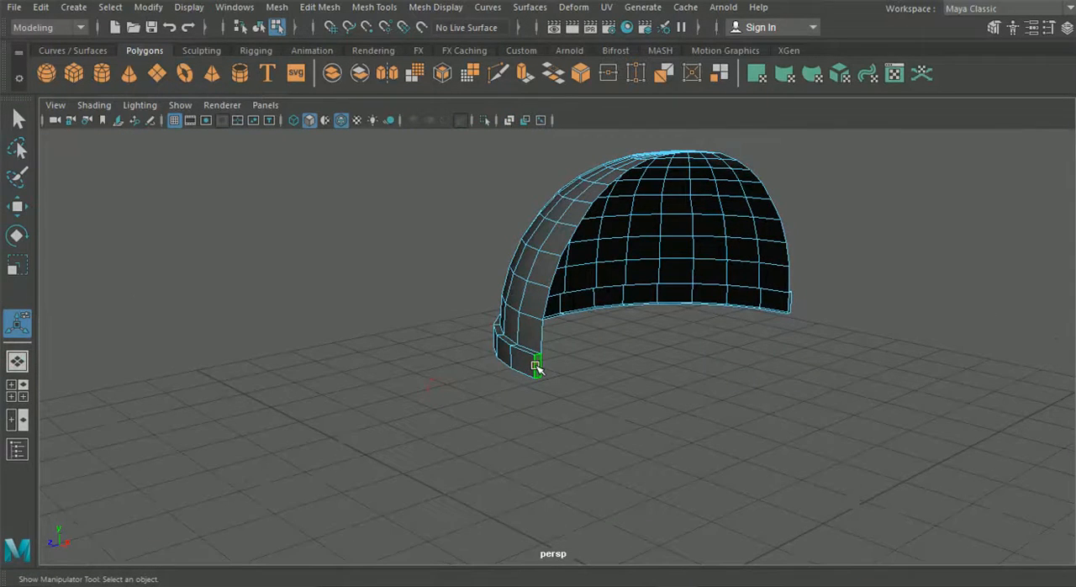
left_click_drag(741, 424, 636, 400, "alt")
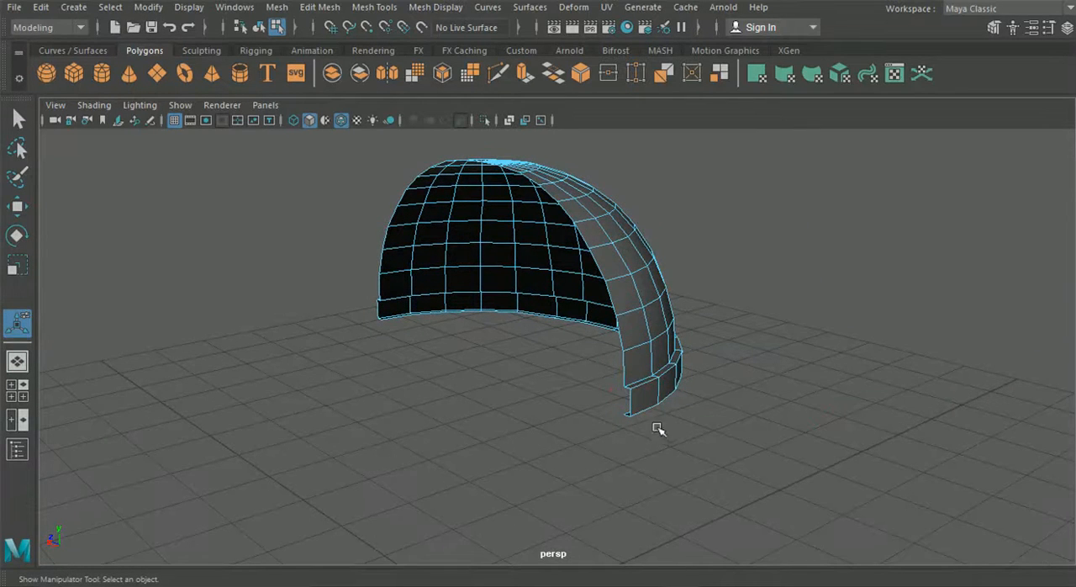
left_click_drag(648, 438, 556, 423, "alt")
Move the two end vertices at the rear of the rim onto the helmet's centre line at X 0
right_click_drag(494, 135, 421, 120)
key("w")
right_click_drag(246, 324, 416, 436, "alt")
left_click_drag(423, 425, 431, 426)
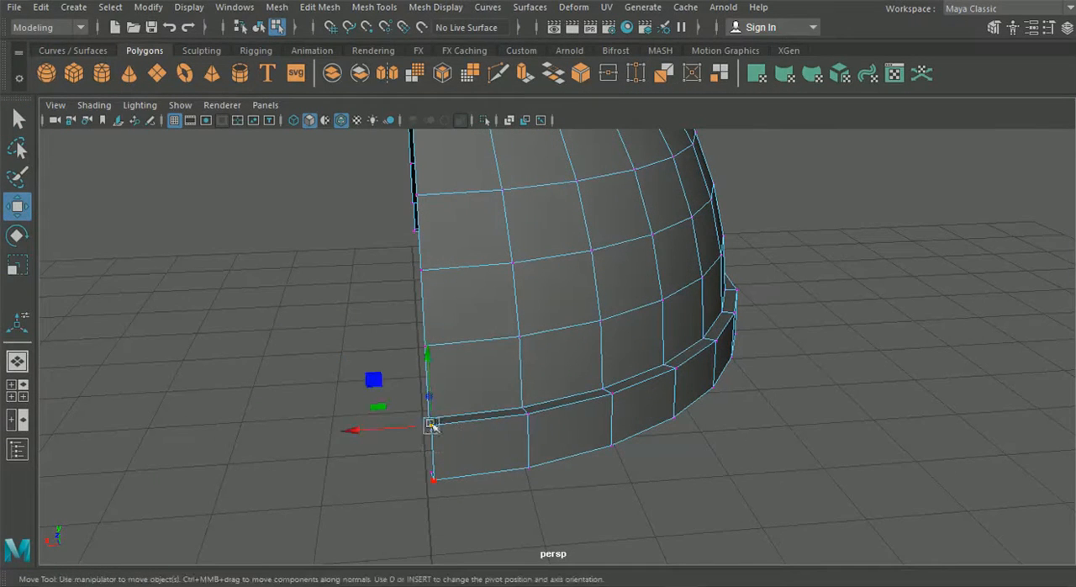
left_click(353, 431)
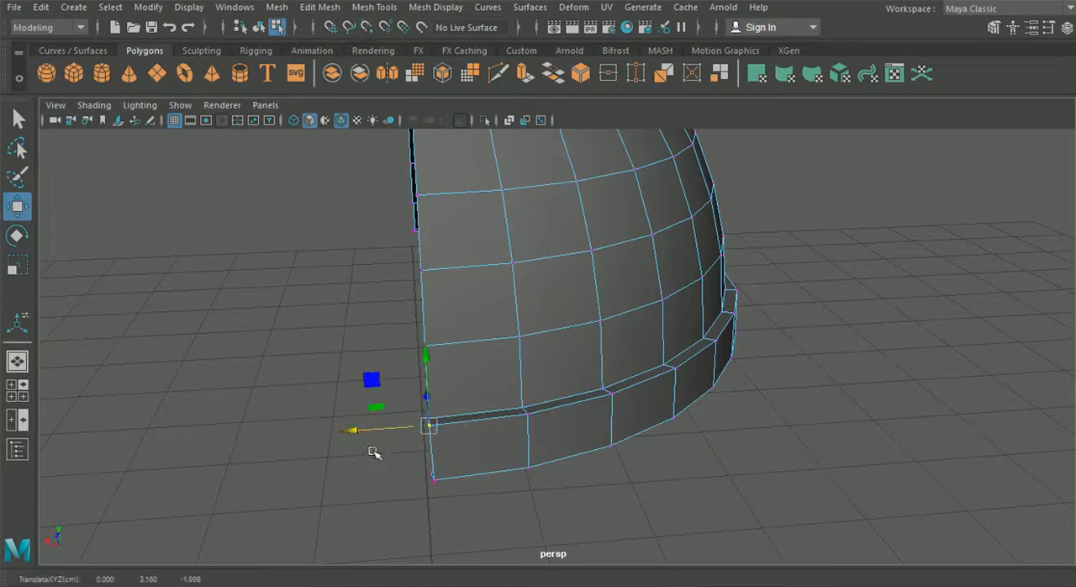
left_click_drag(374, 452, 404, 445, "alt")
left_click(474, 422)
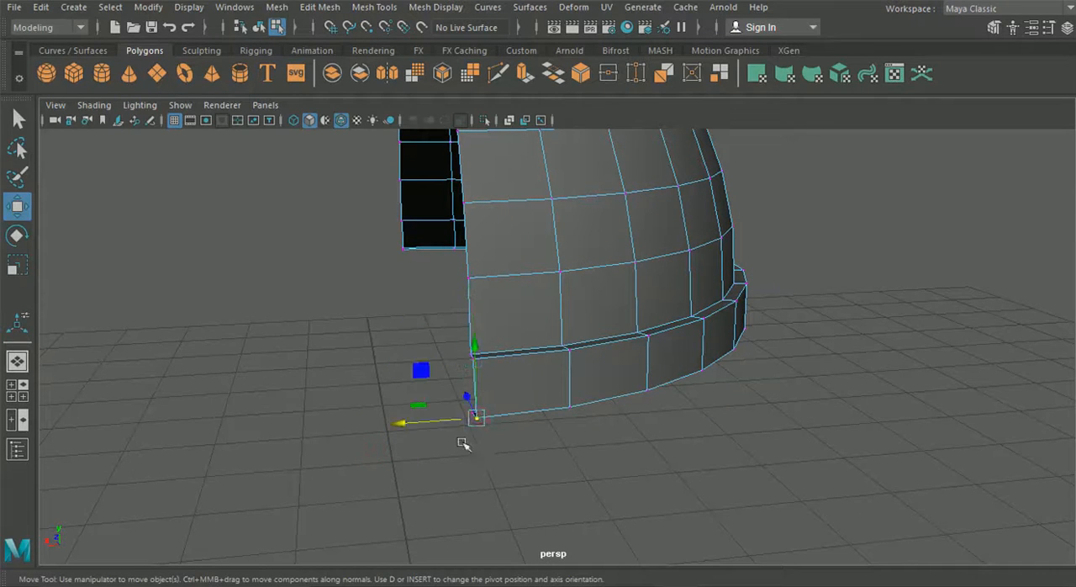
left_click_drag(395, 425, 653, 417, "alt")
Move the two end vertices at the front of the rim onto the centre line at X 0 and return to object mode
left_click(656, 401)
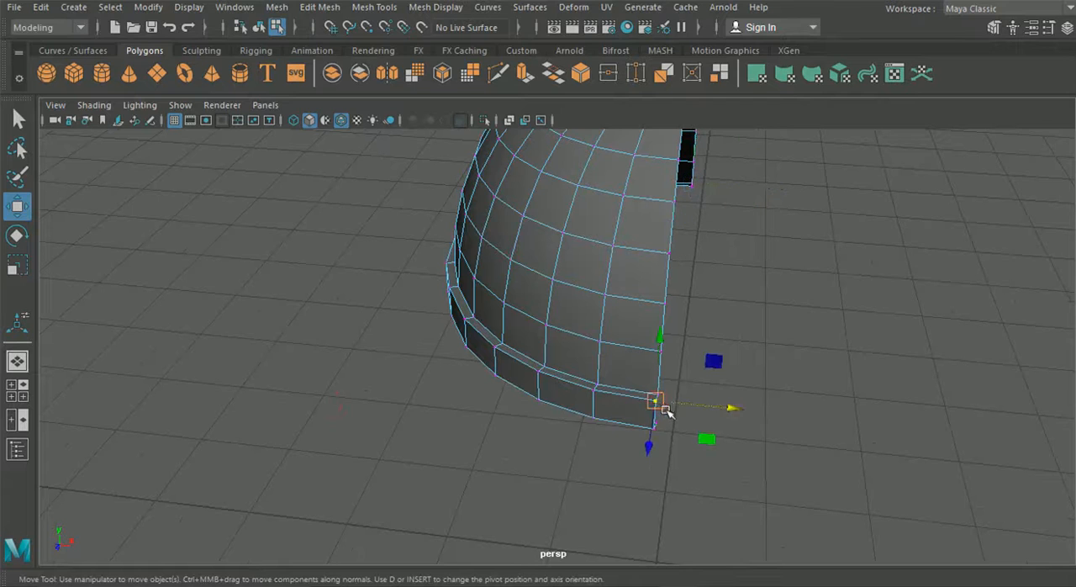
left_click_drag(731, 411, 653, 420)
left_click(641, 426)
mouse_move(732, 437)
left_mouse_down()
mouse_move(903, 451)
mouse_move(734, 435)
left_mouse_up()
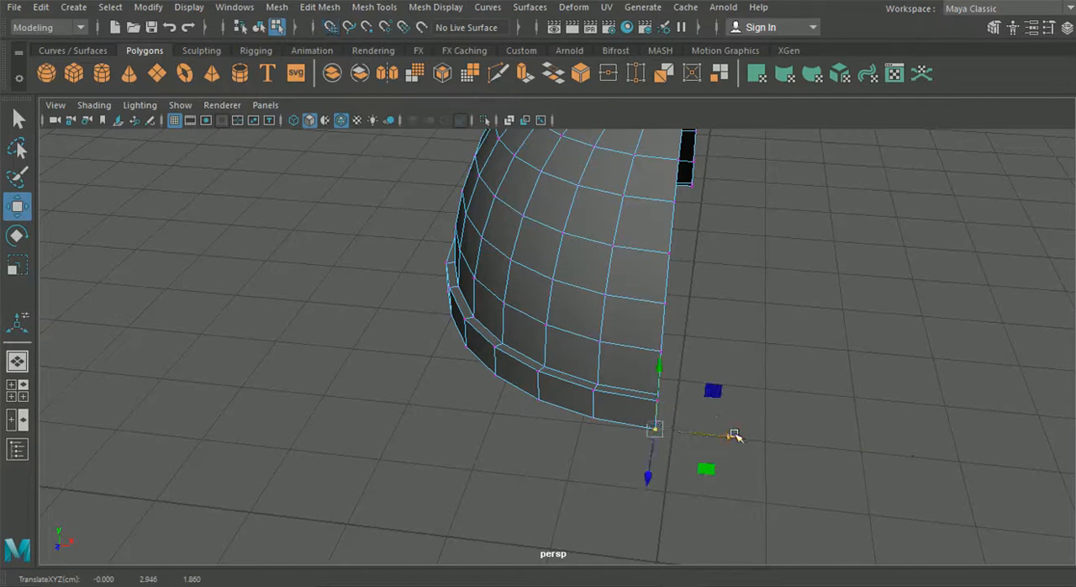
scroll(557, 436, "down", 3)
left_click_drag(558, 437, 600, 435, "alt")
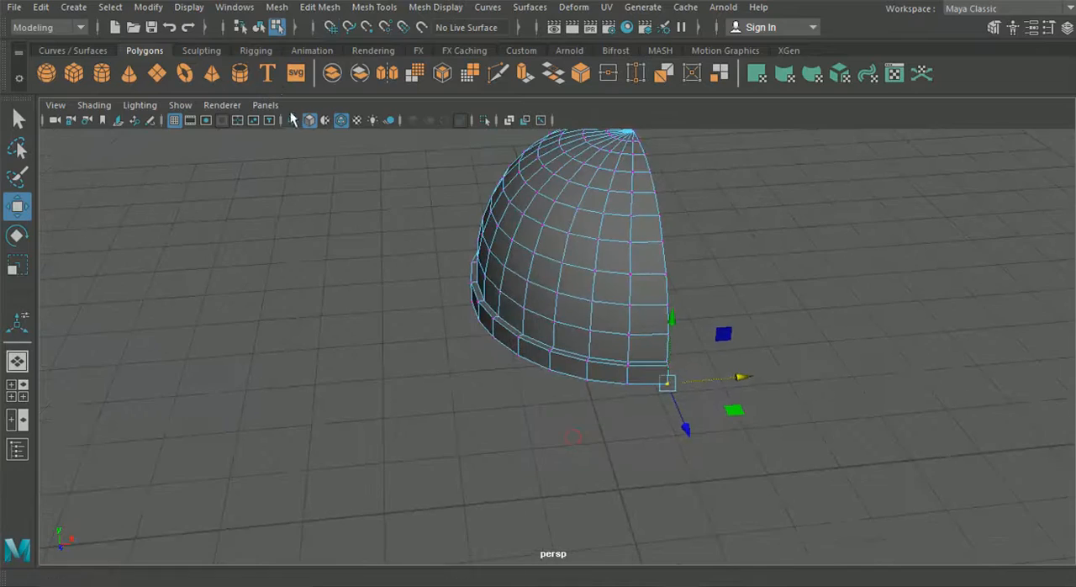
left_click(260, 29)
left_click(271, 261)
scroll(343, 296, "down", 2)
left_click_drag(346, 297, 135, 305, "alt")
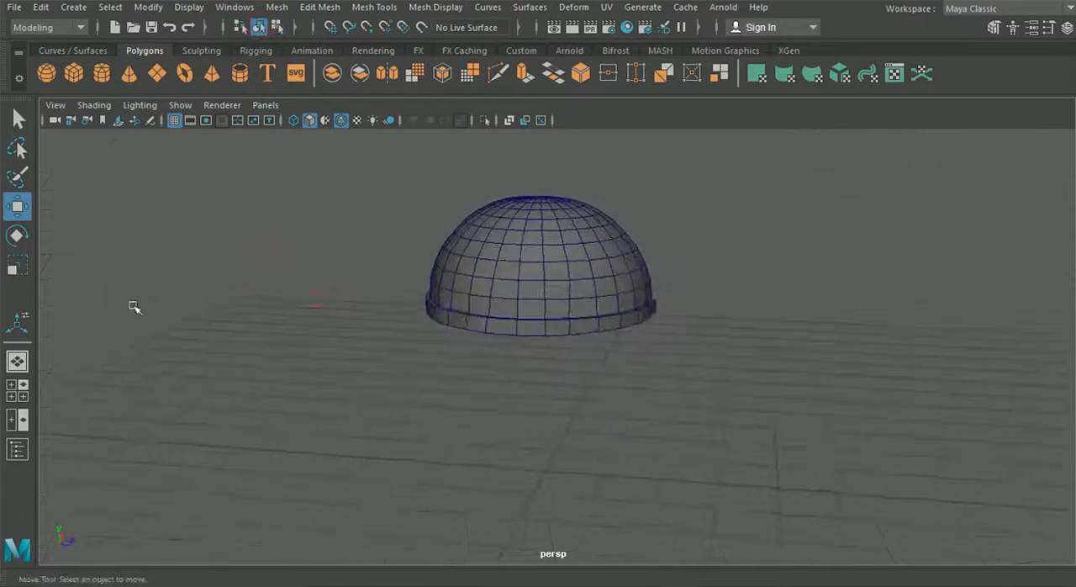
Try to extrude the rim's middle bottom edges downward over the ear section of the side blueprint
left_click(17, 390)
key("space")
middle_click_drag(682, 445, 635, 409, "alt")
left_click(514, 332)
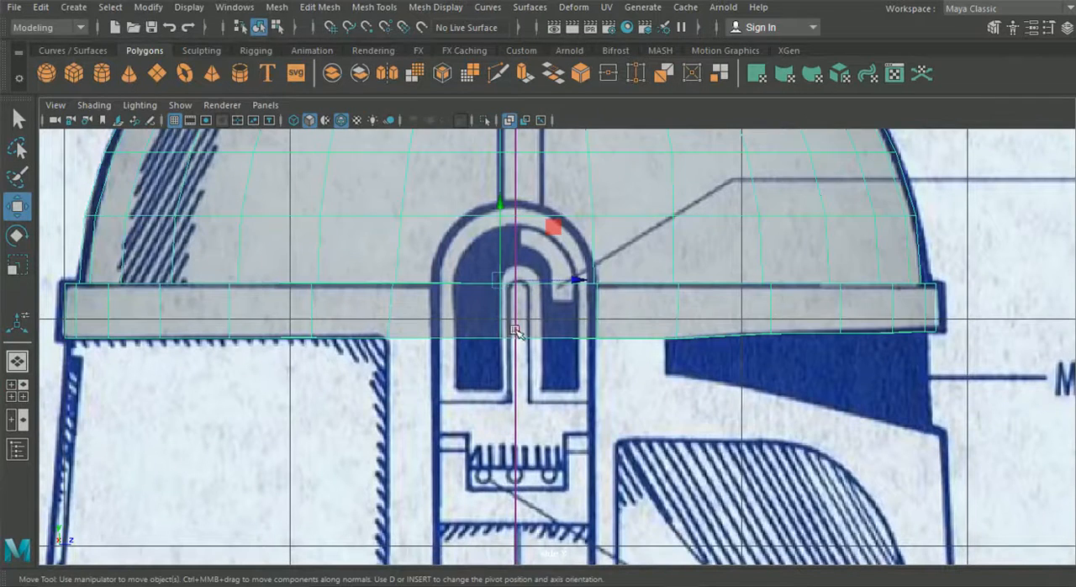
right_click_drag(433, 301, 425, 89)
left_click(441, 316)
left_click(560, 334, "shift")
left_click(622, 375, "shift")
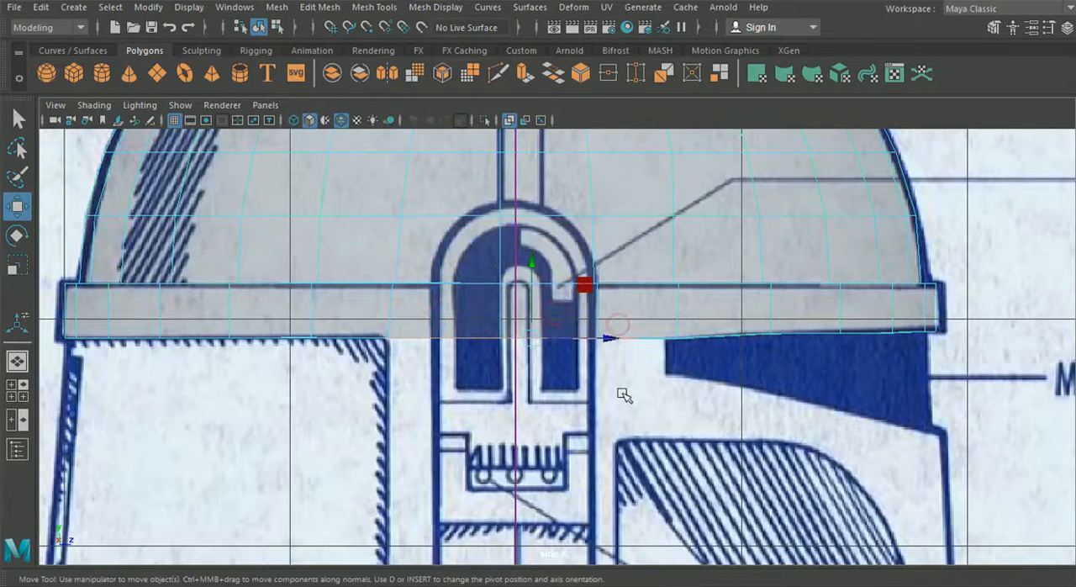
key("ctrl+e")
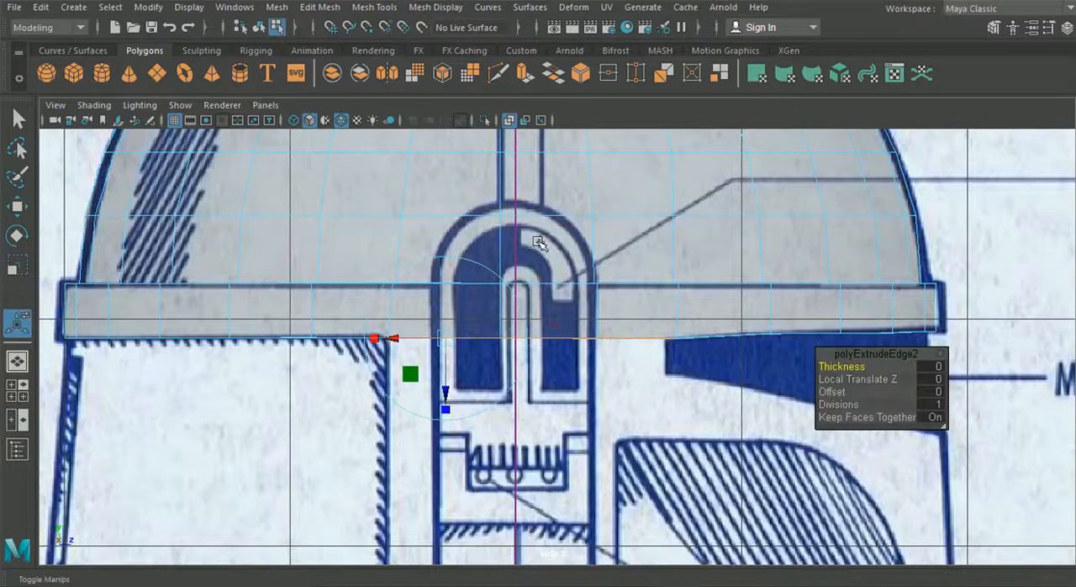
left_click_drag(536, 290, 529, 392)
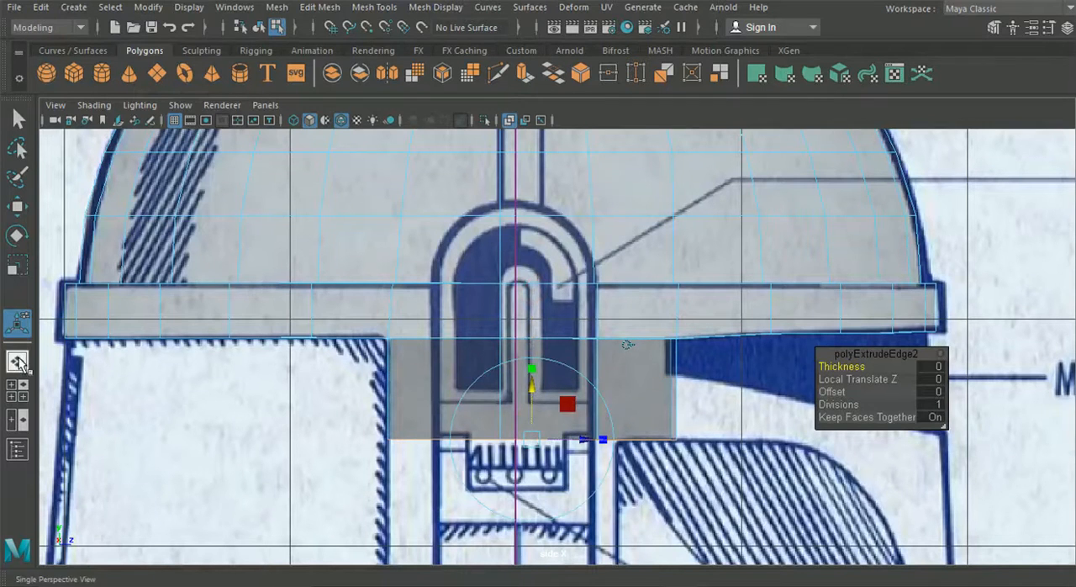
left_click(16, 360)
key("ctrl+z")
In the perspective view, delete the three middle underside faces of the rim, keeping its outer faces
left_click_drag(561, 368, 544, 295, "alt")
scroll(548, 364, "up", 5)
middle_click_drag(505, 269, 509, 331, "alt")
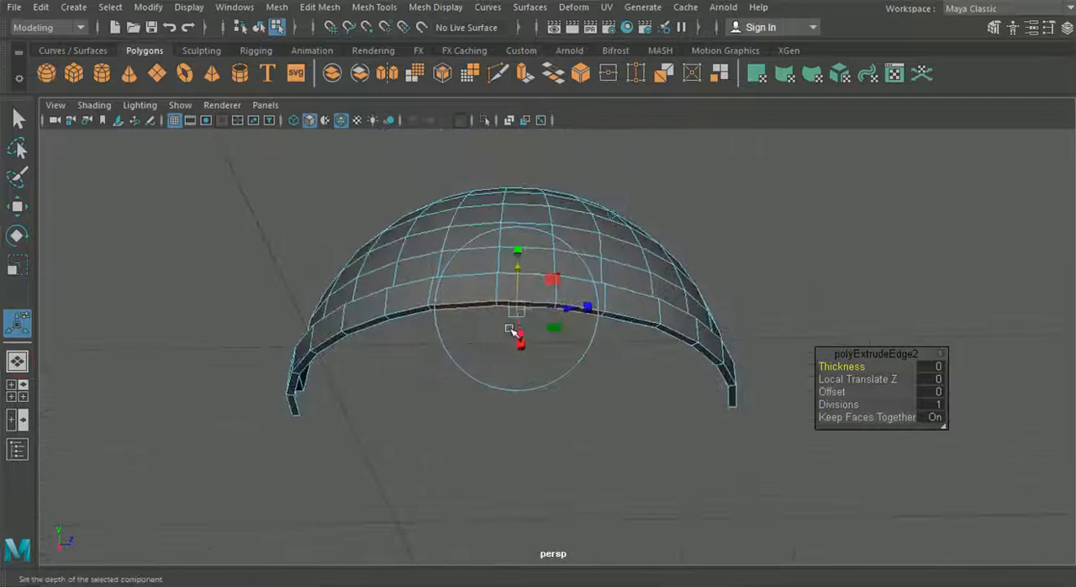
scroll(509, 331, "up", 4)
right_click(427, 231)
right_click_drag(427, 231, 428, 166)
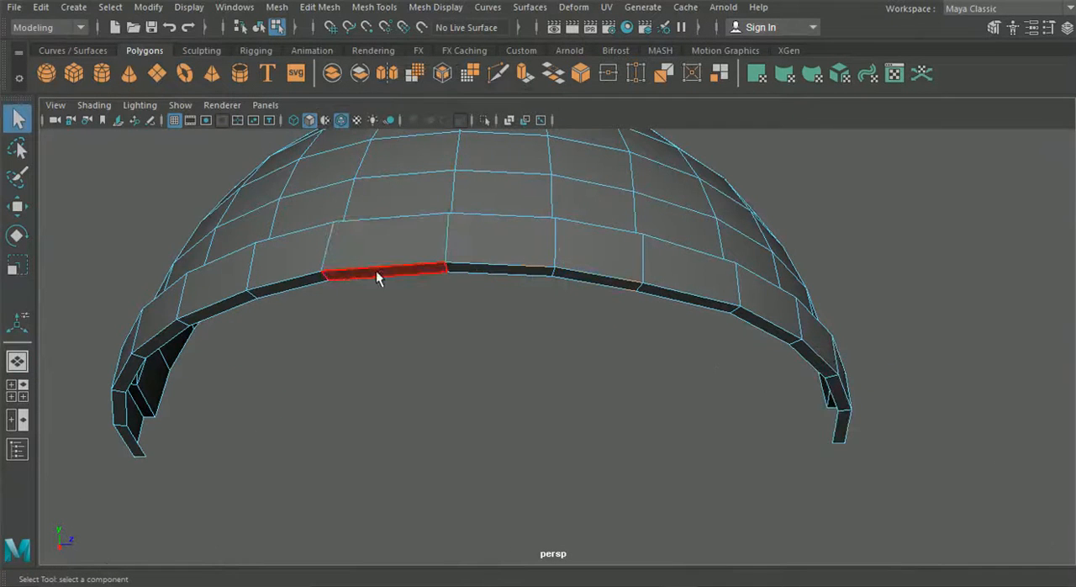
key("Delete")
left_click(490, 271)
key("Delete")
left_click(592, 283)
key("Delete")
key("Delete")
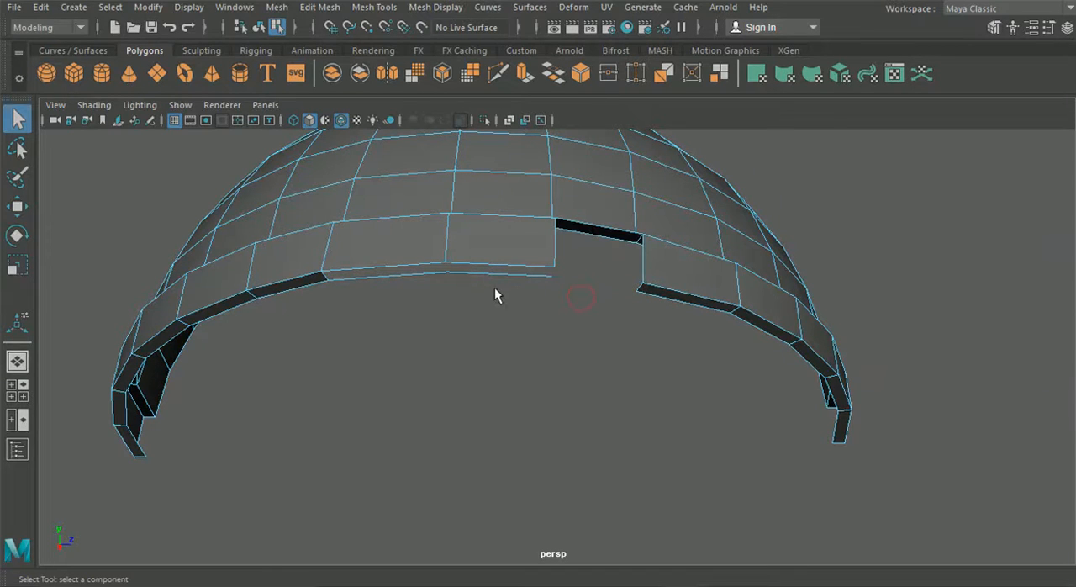
key("ctrl+z")
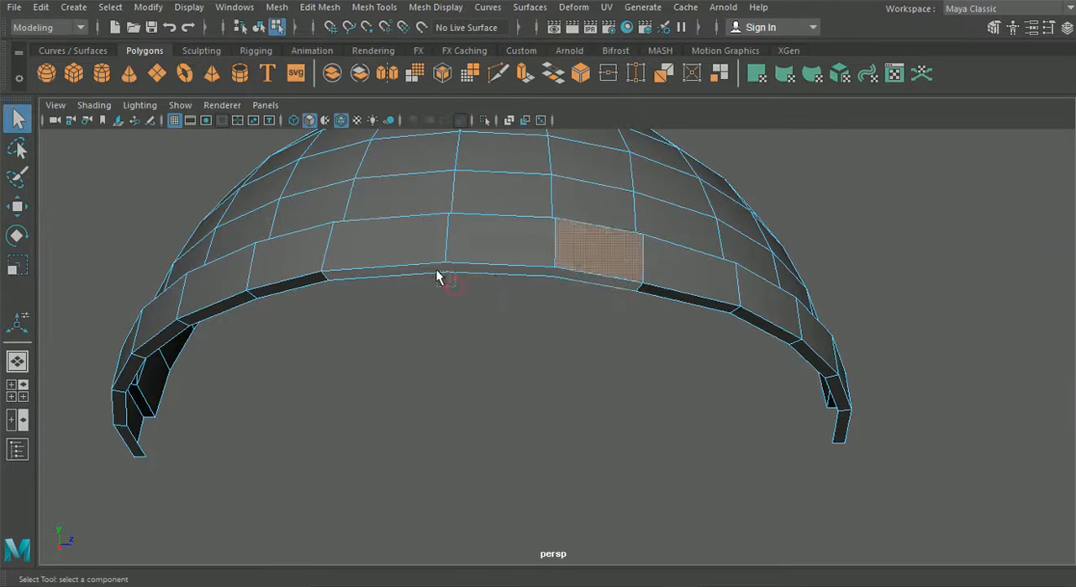
Remove the stray geometry left along the inner line where the rim's underside faces were deleted
left_click(436, 269)
left_click_drag(585, 286, 585, 300)
key("Delete")
key("ctrl+z")
left_click(583, 288)
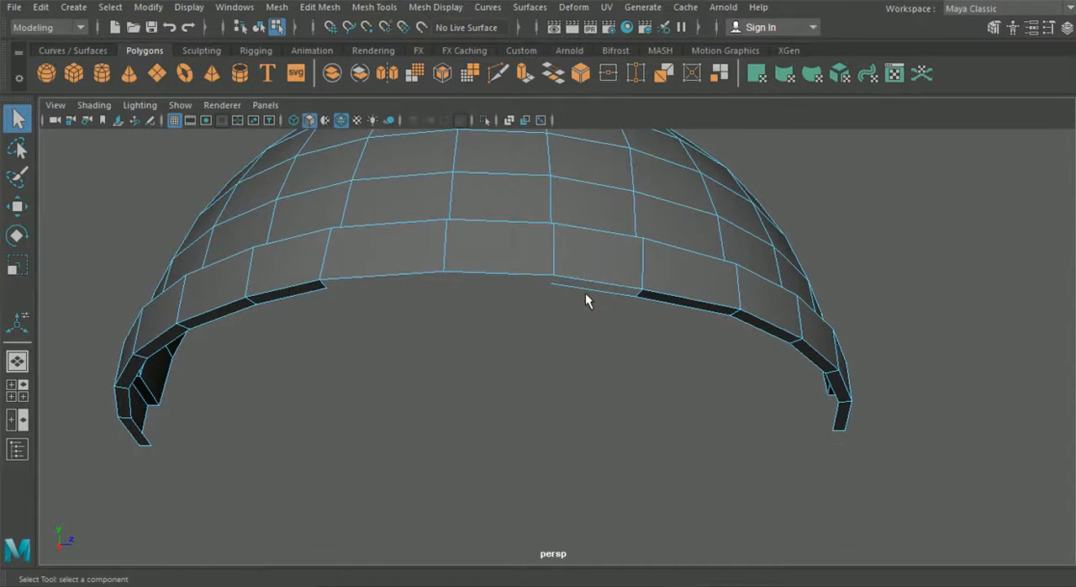
Select the rim's outer bottom edges above the gap and extrude them down to the helmet's lower outline in the side view
left_click_drag(565, 318, 720, 362, "alt")
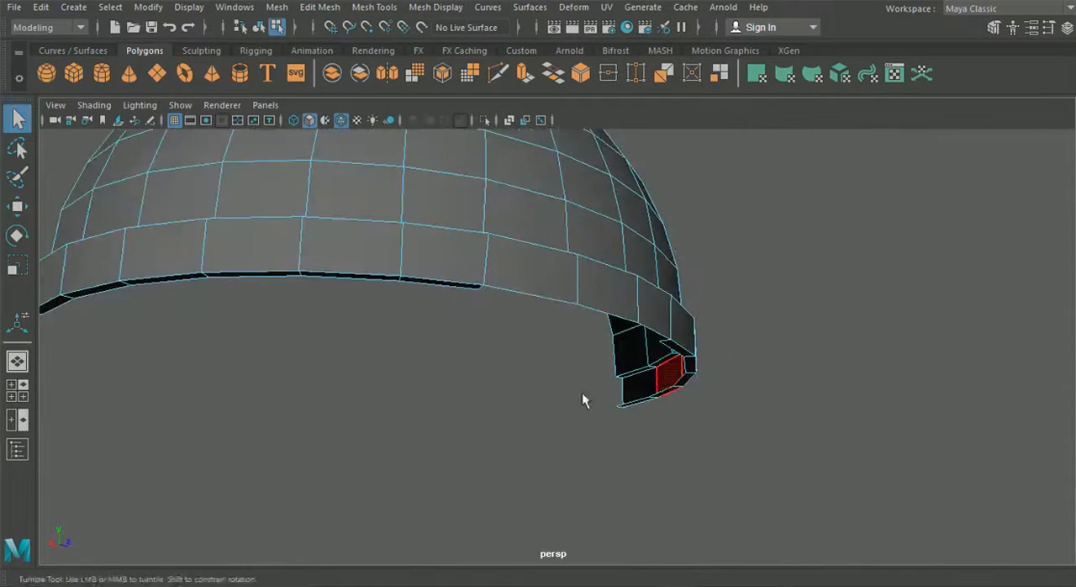
left_click_drag(582, 392, 471, 313, "alt")
right_click_drag(480, 164, 485, 148)
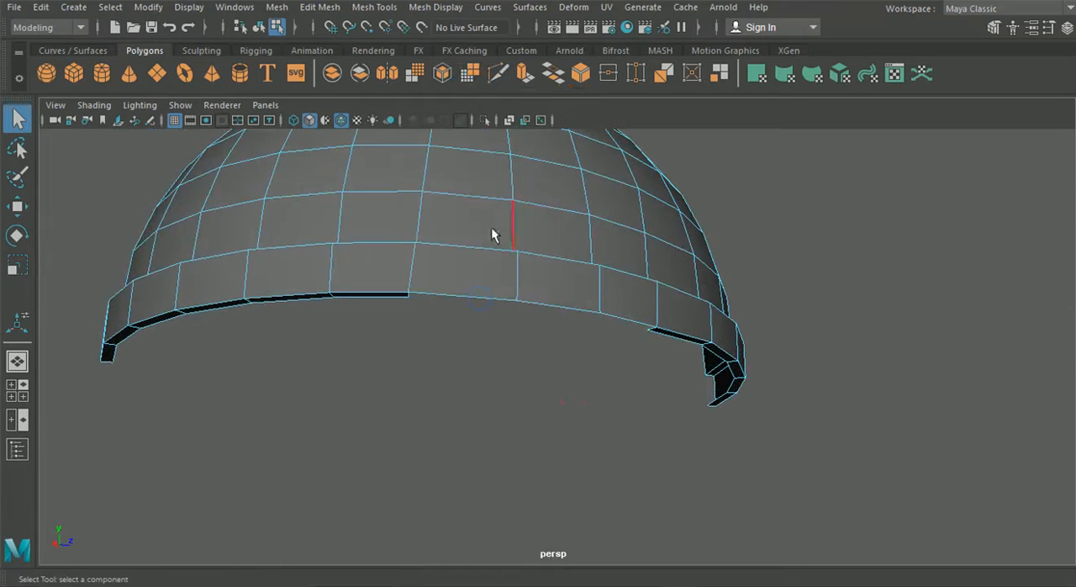
left_click(470, 292)
left_click_drag(654, 337, 687, 337, "alt")
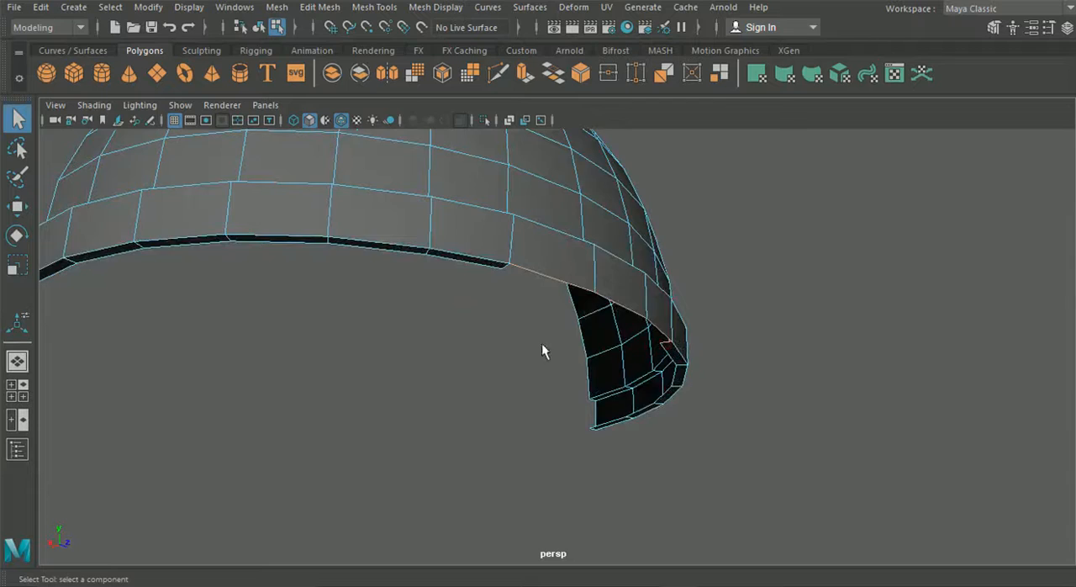
left_click_drag(578, 345, 448, 287, "alt")
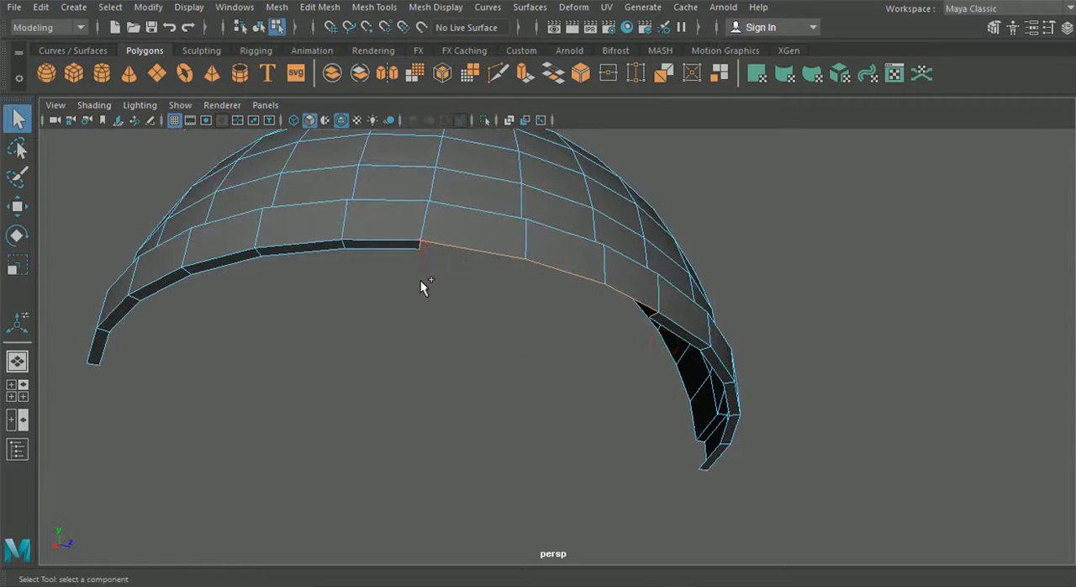
key("ctrl+e")
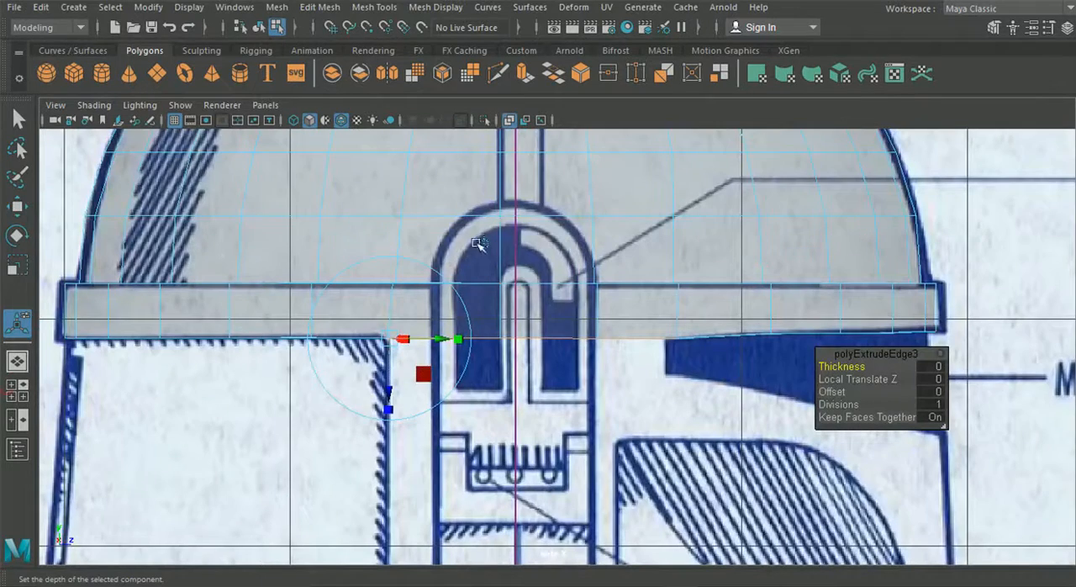
left_click(483, 243)
middle_click_drag(561, 326, 554, 254, "alt")
left_click_drag(525, 212, 511, 427)
middle_click_drag(511, 427, 522, 259, "alt")
left_click_drag(525, 261, 545, 390)
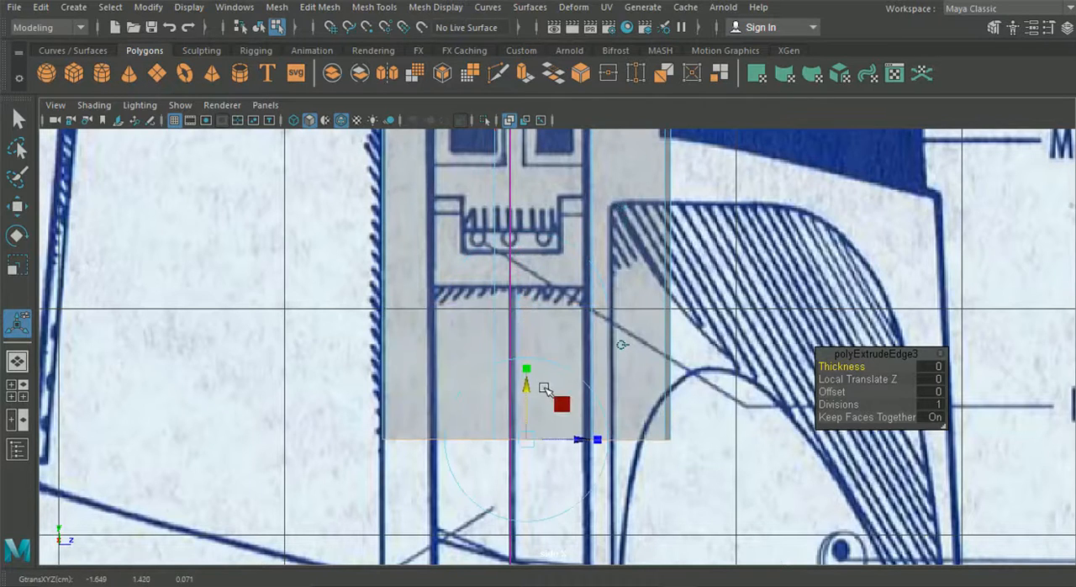
middle_click_drag(545, 389, 552, 293, "alt")
left_click_drag(542, 290, 557, 433)
middle_click_drag(537, 246, 529, 480, "alt")
middle_click_drag(479, 307, 469, 318, "alt")
middle_click_drag(522, 546, 482, 233, "alt")
Move the side panel's bottom vertices onto the slanted lower outline, with the front corner at the foot of the cheek line
right_click_drag(482, 233, 420, 123)
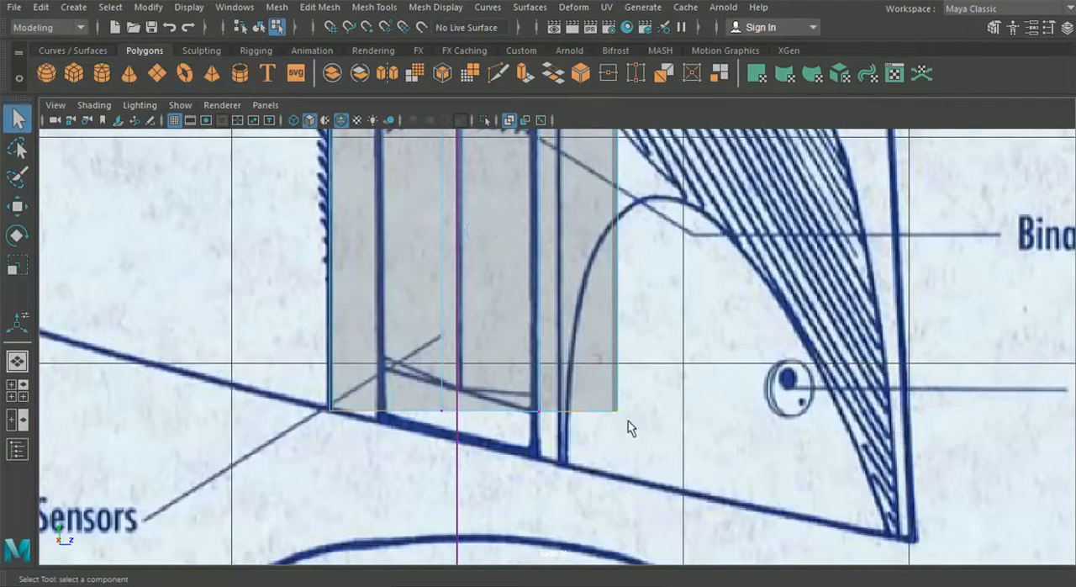
key("w")
left_click_drag(620, 413, 567, 467)
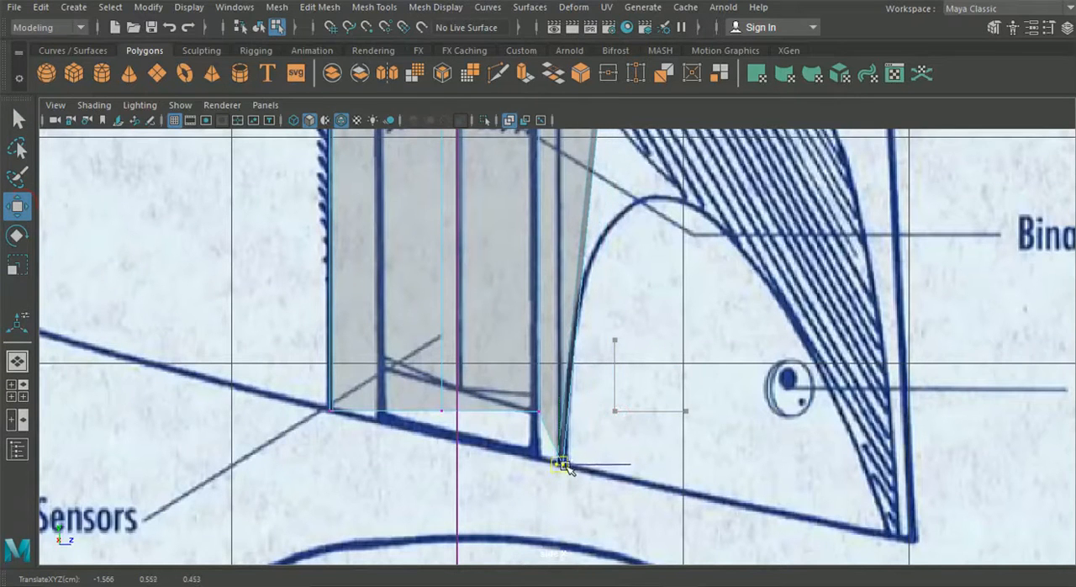
left_click(539, 411)
left_click_drag(547, 415, 545, 463)
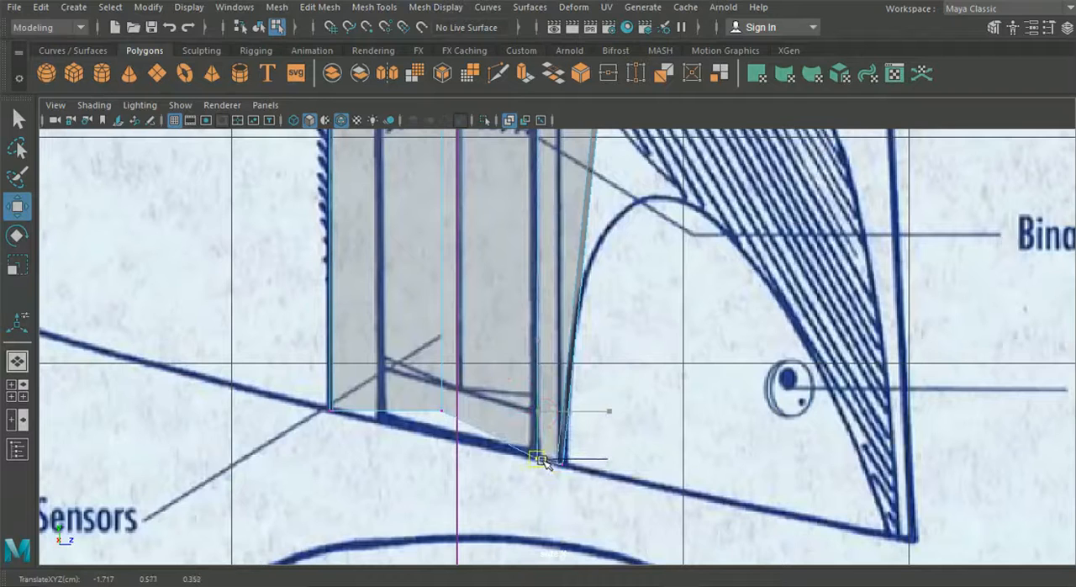
left_click(443, 412)
left_click_drag(443, 413, 447, 442)
scroll(378, 428, "down", 6)
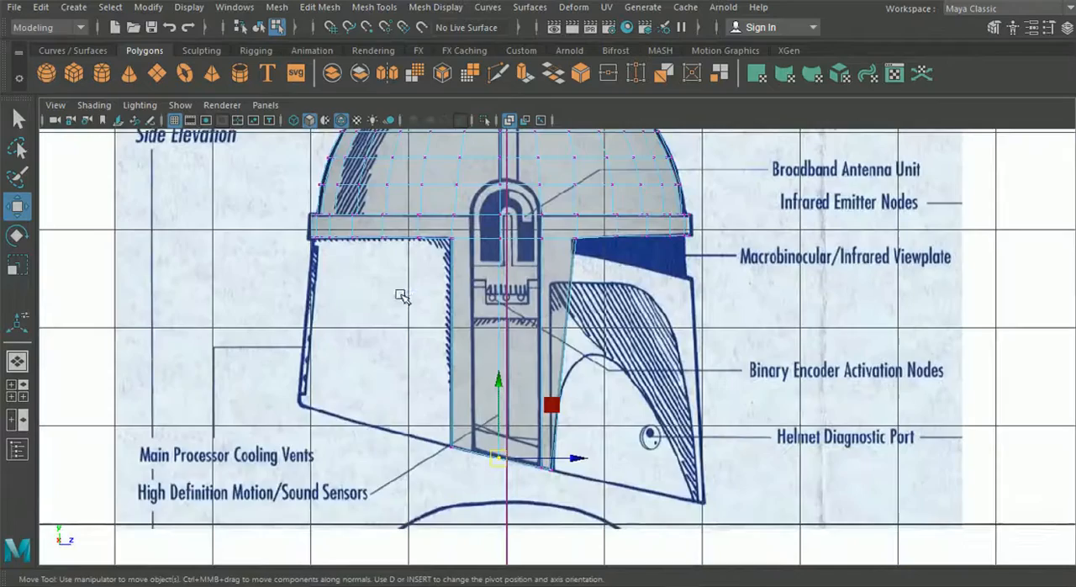
scroll(401, 295, "up", 3)
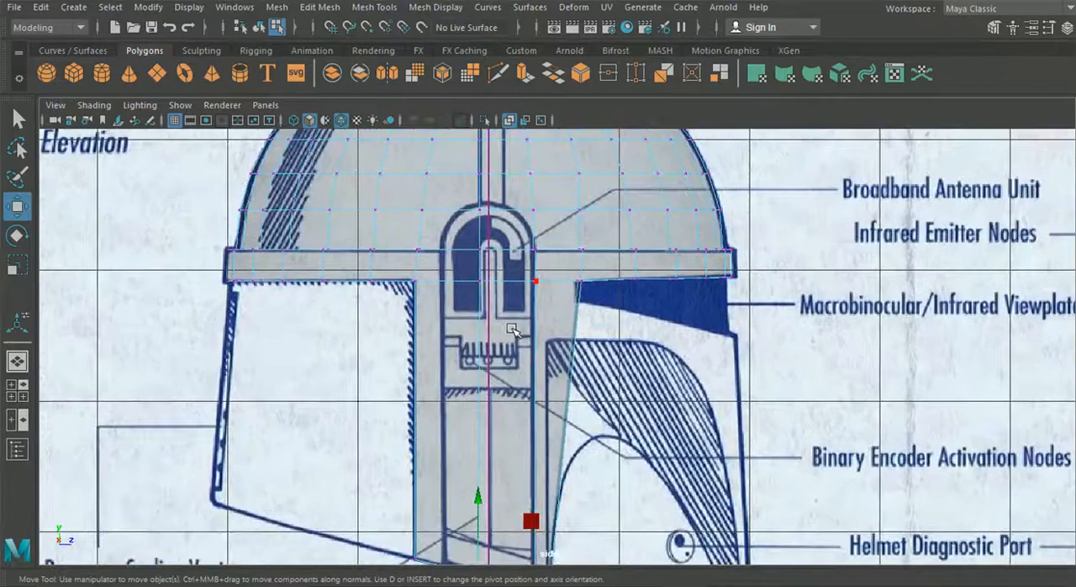
In the front view, move the side panel's bottom vertices outward to about X -1.953 to follow the helmet's side outline
left_click(17, 389)
key("space")
scroll(286, 416, "down", 7)
middle_click_drag(314, 399, 405, 264, "alt")
scroll(336, 361, "down", 5)
scroll(420, 278, "up", 3)
left_click_drag(658, 344, 539, 250)
middle_click_drag(538, 249, 376, 353, "alt")
right_click_drag(377, 353, 465, 350, "alt")
left_click_drag(492, 405, 469, 407)
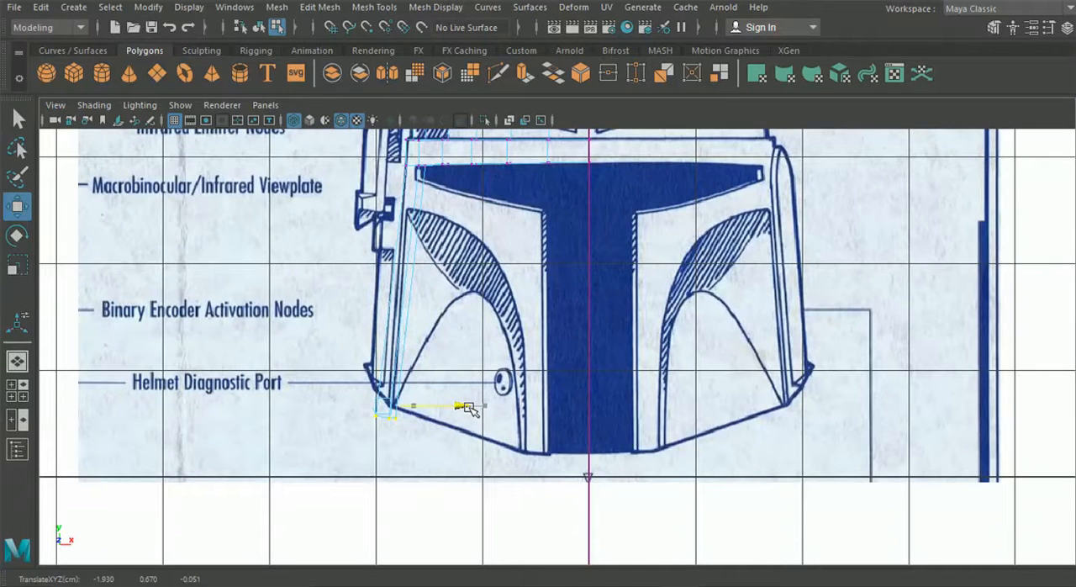
left_click_drag(469, 408, 467, 408)
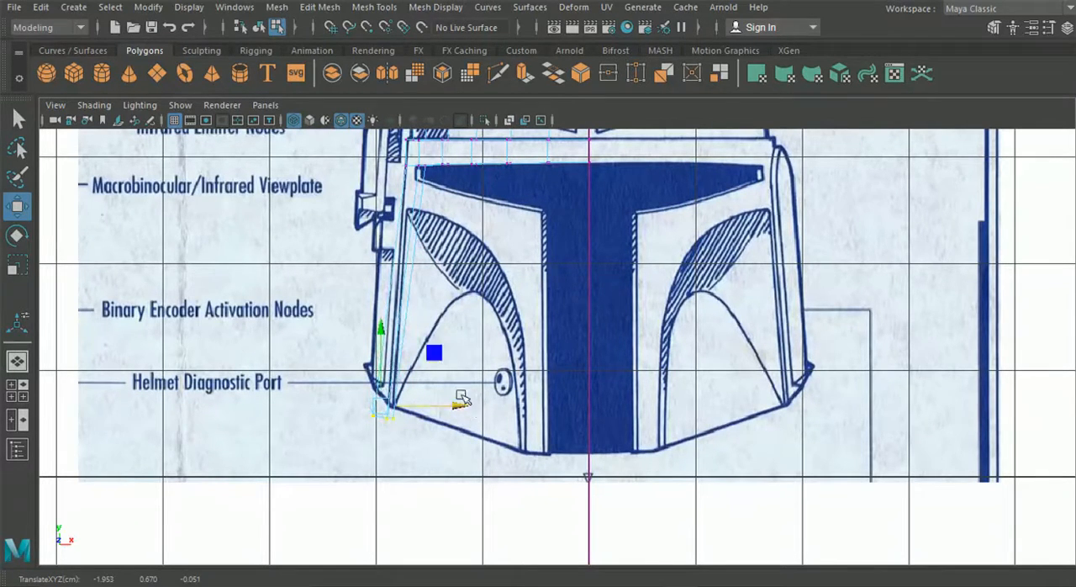
Move the vertices beside the visor's outer corner slightly outward to about X -1.593 in the front view
middle_click_drag(427, 304, 427, 406, "alt")
scroll(408, 277, "up", 6)
middle_click_drag(353, 221, 412, 328, "alt")
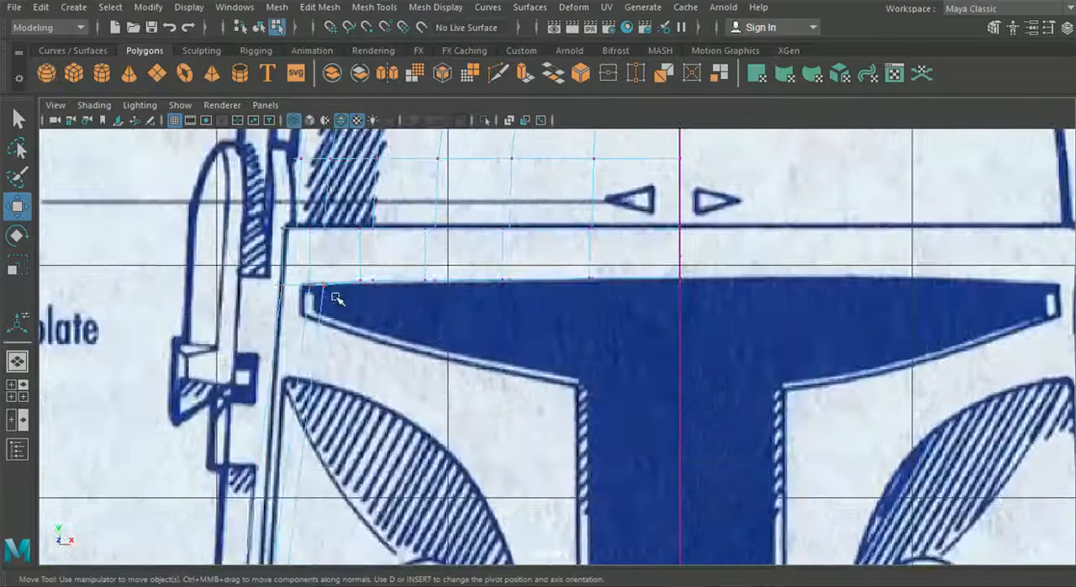
left_click_drag(308, 284, 329, 286)
left_click_drag(402, 289, 395, 289)
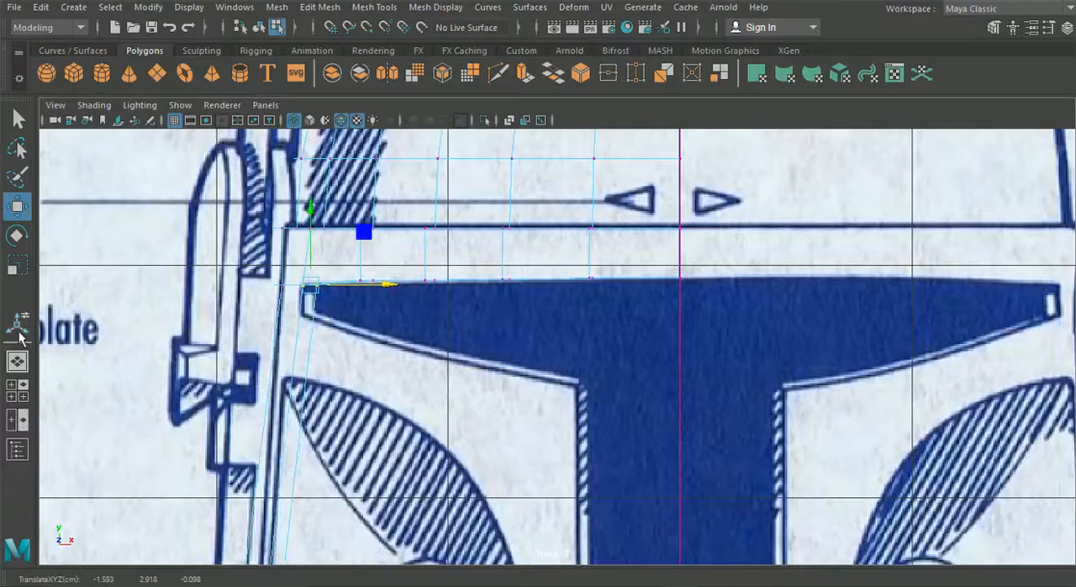
Isolate the side panel's front top vertex in the perspective view and adjust its sideways position against the front blueprint
left_click(17, 361)
left_click_drag(132, 348, 313, 353, "alt")
left_click_drag(635, 382, 619, 370, "alt")
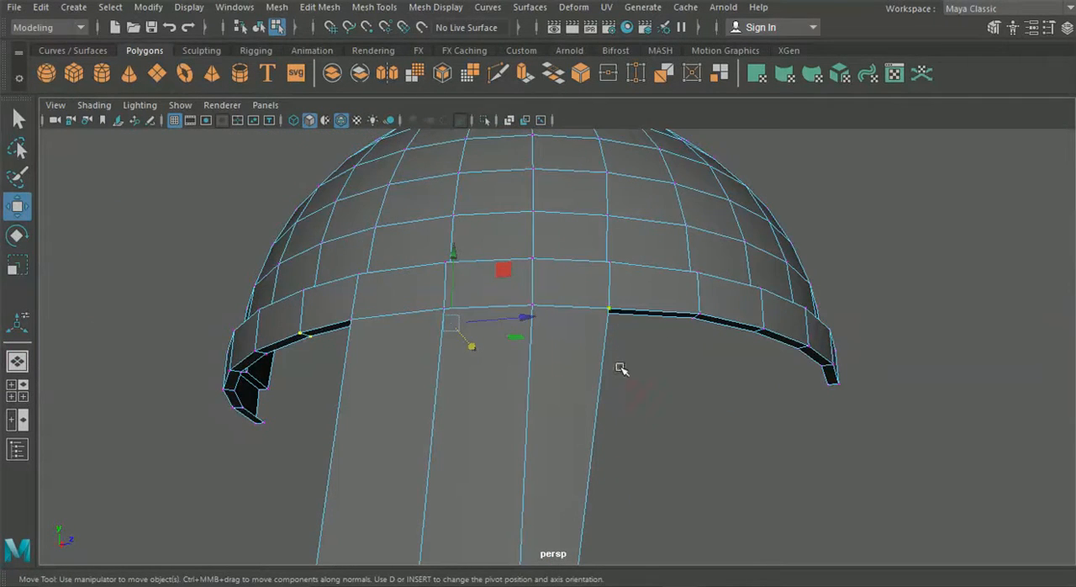
left_click(630, 354)
left_click(609, 309)
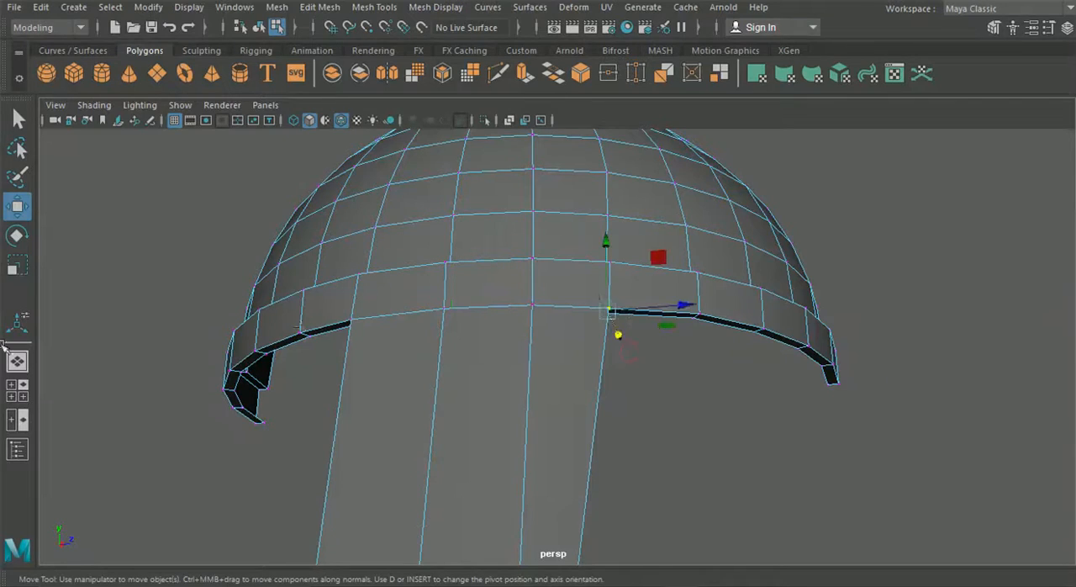
left_click(17, 388)
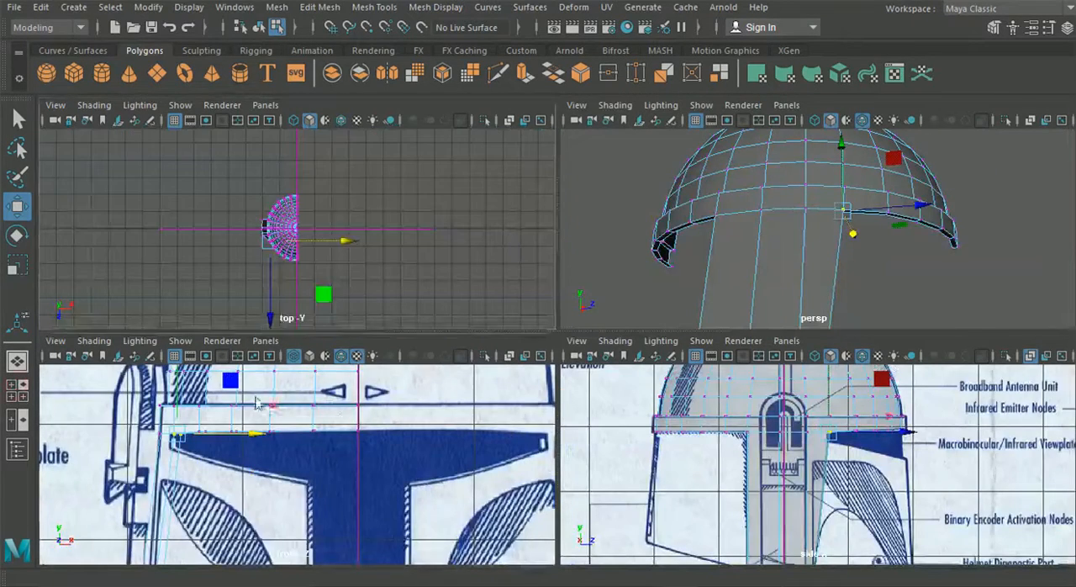
key("space")
left_click_drag(397, 286, 392, 288)
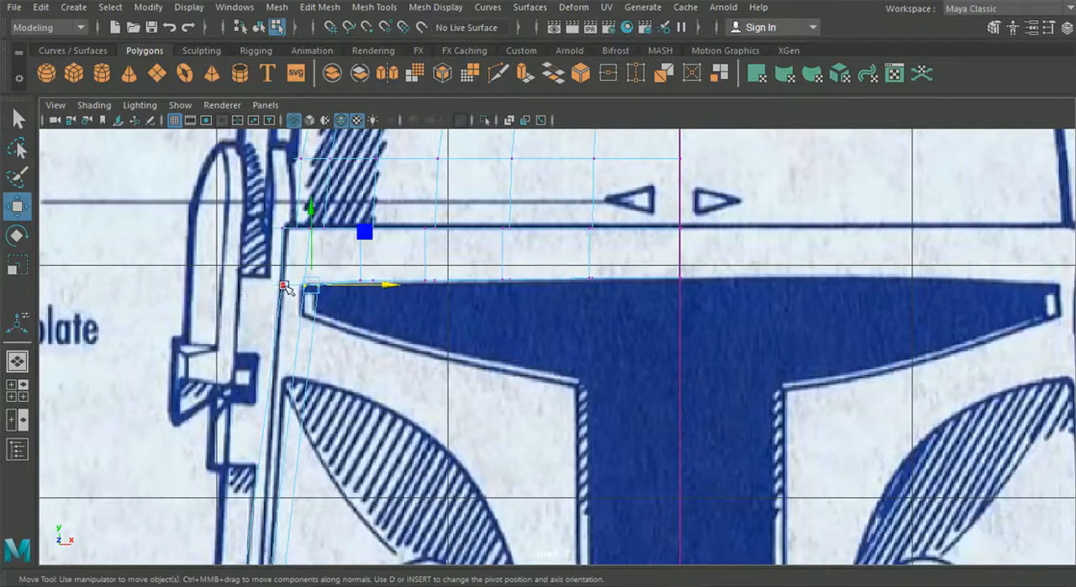
Insert two horizontal edge loops across the side panel, at the visor's lower corner and at the top of the hatched cheek area
left_click(17, 360)
left_click(461, 304, "shift")
left_click(364, 311, "shift")
left_click_drag(446, 360, 425, 353, "alt")
left_click_drag(509, 344, 455, 334, "alt")
left_click_drag(417, 496, 461, 435, "alt")
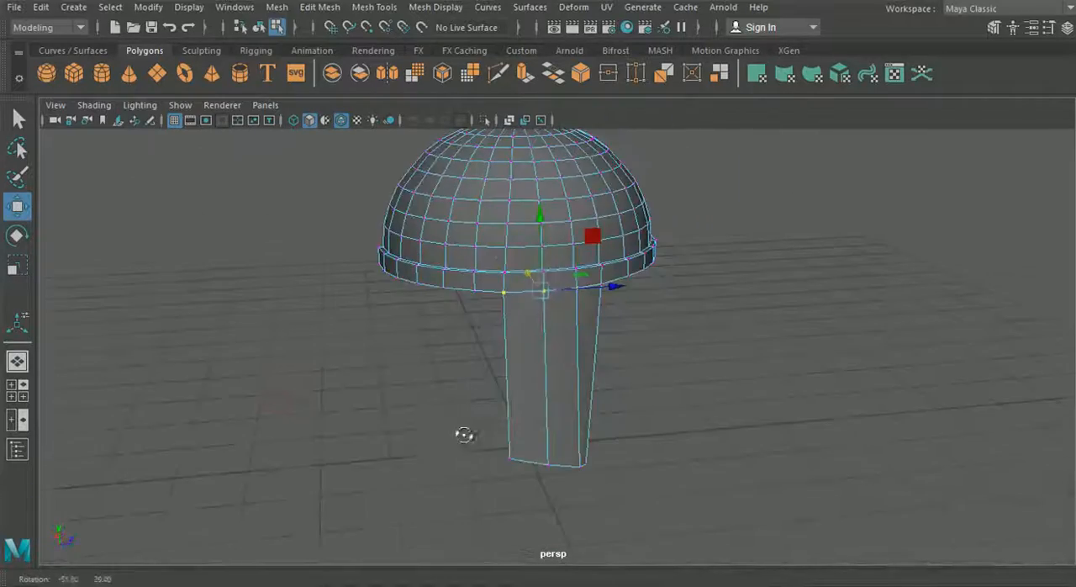
left_click(15, 419)
key("space")
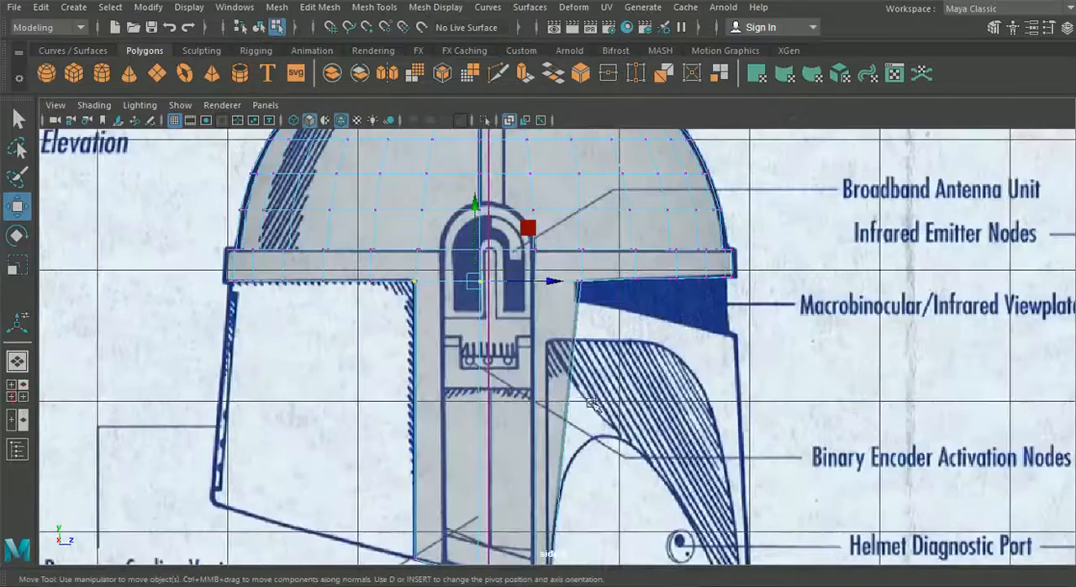
scroll(580, 370, "up", 4)
left_click(370, 6)
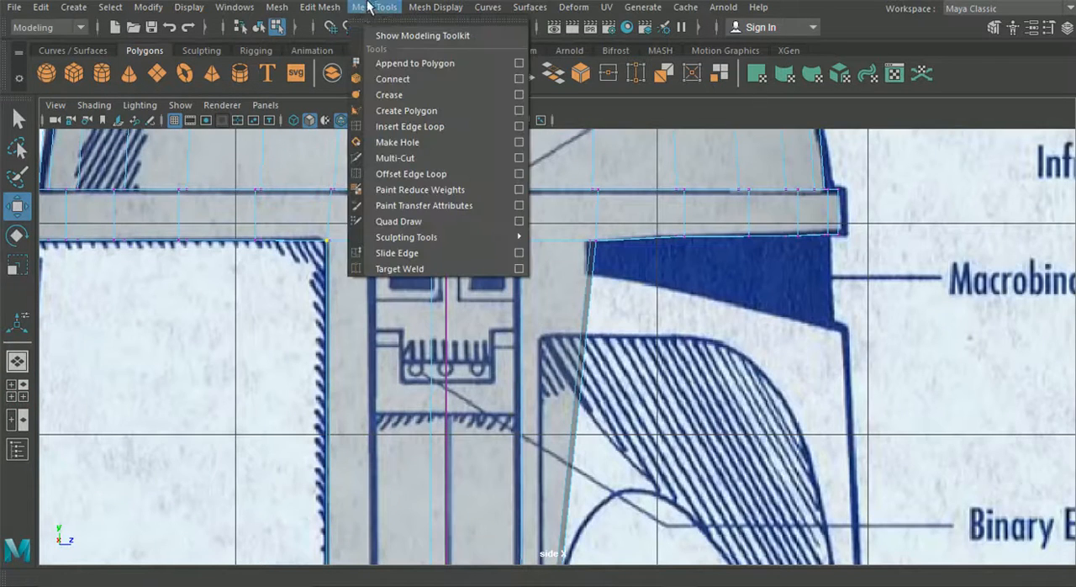
left_click(420, 127)
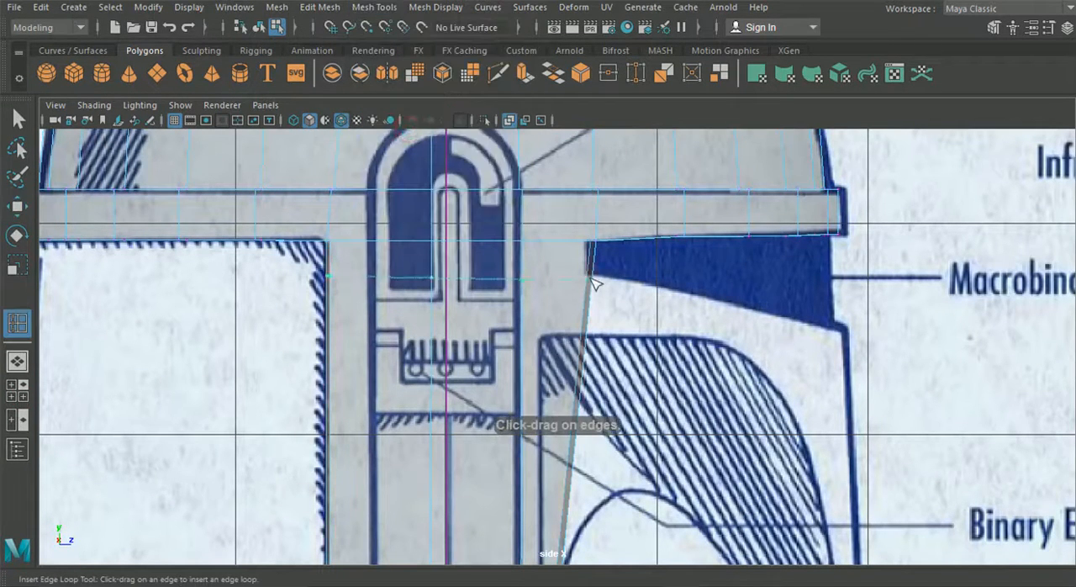
left_click_drag(596, 279, 586, 339)
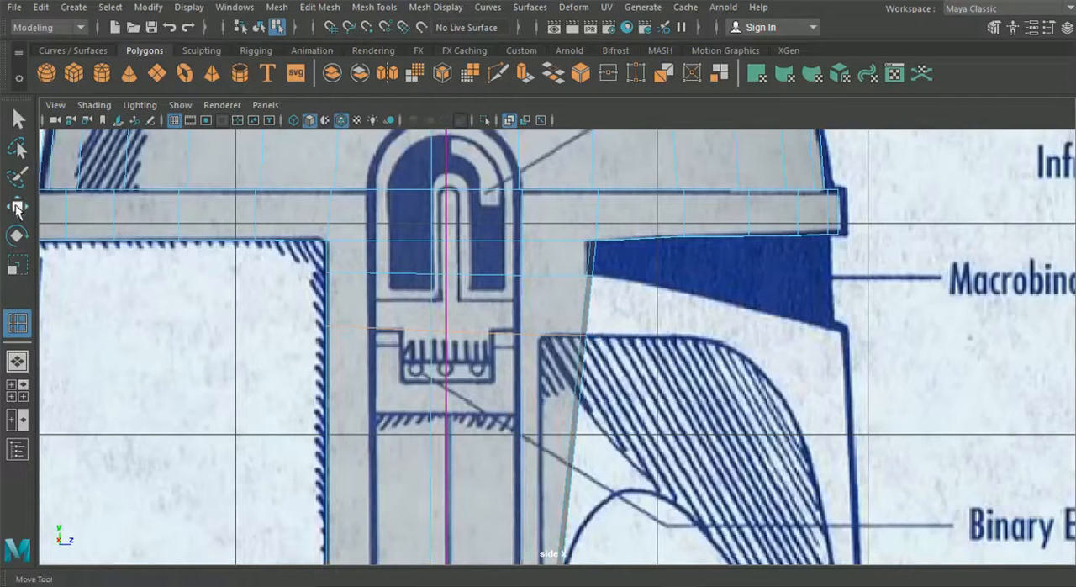
Scale the side panel's two new edge loops vertically to flatten them into level lines
left_click(17, 264)
scroll(336, 277, "up", 3)
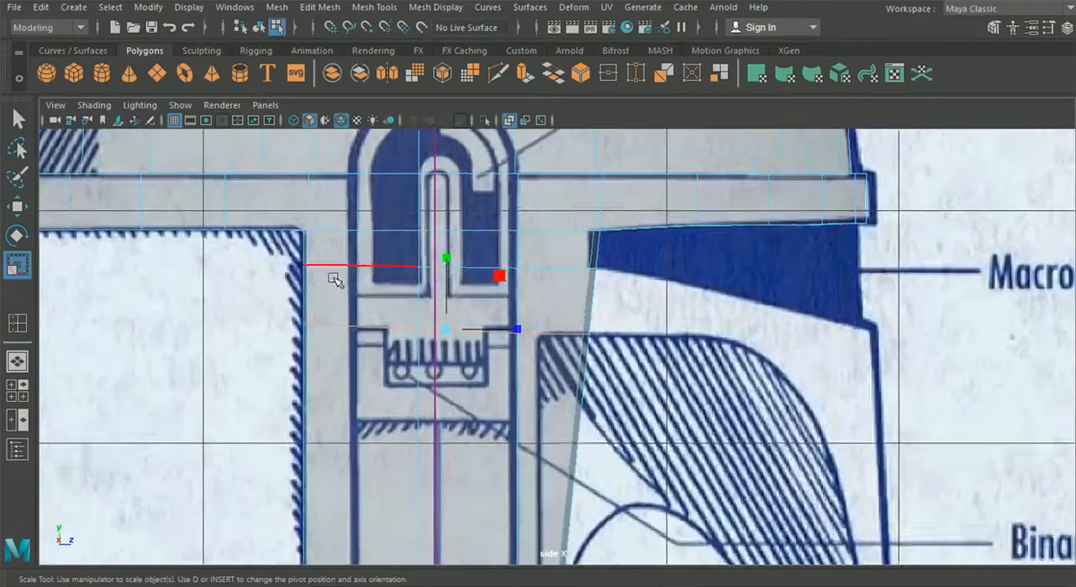
left_click_drag(428, 256, 426, 296)
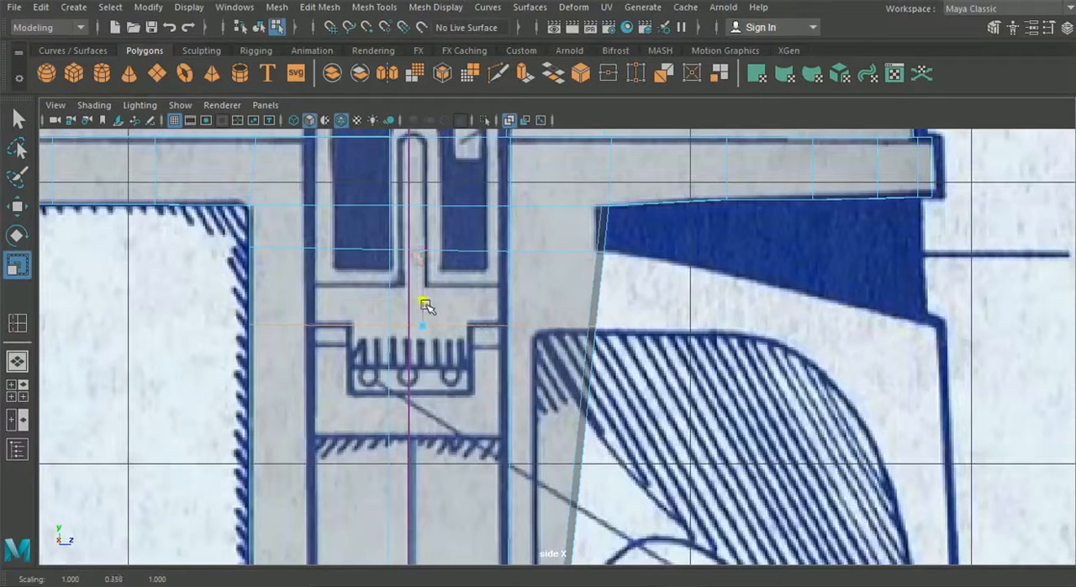
left_click_drag(423, 298, 422, 298)
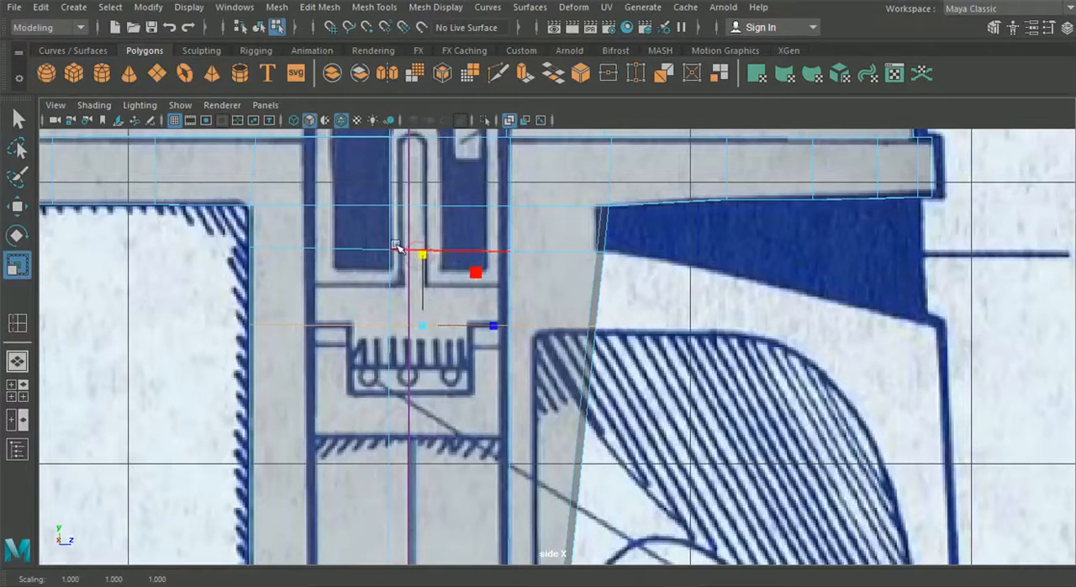
left_click(326, 247)
left_click_drag(427, 178, 428, 216)
mouse_move(427, 179)
left_mouse_down()
mouse_move(426, 225)
mouse_move(426, 193)
left_mouse_up()
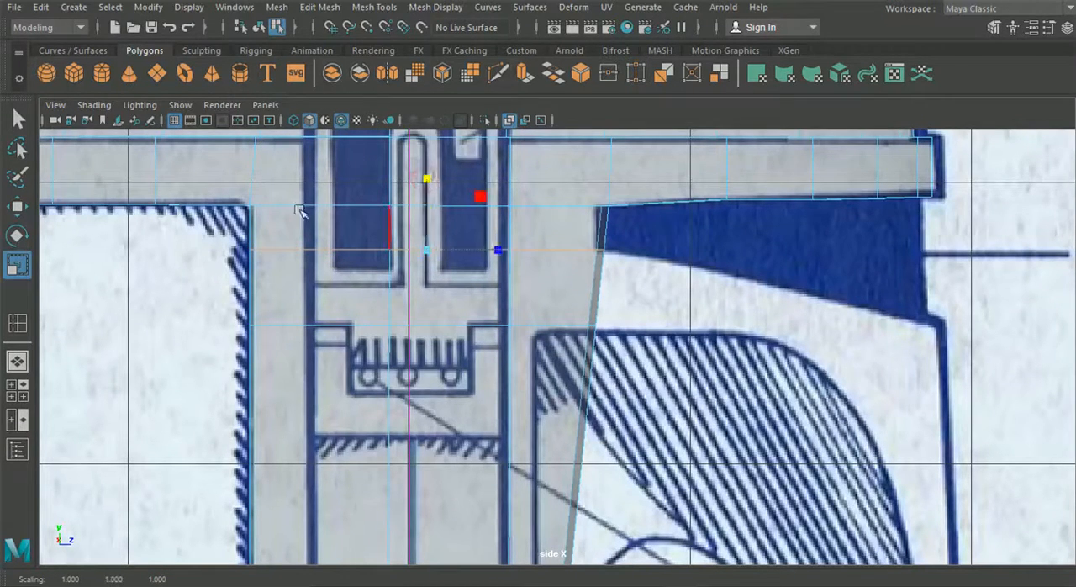
Move the upper edge loop vertically to the visor's lower corner and the lower one to the cheek area's top line
left_click(17, 205)
scroll(425, 195, "up", 2)
left_click_drag(421, 165, 421, 169)
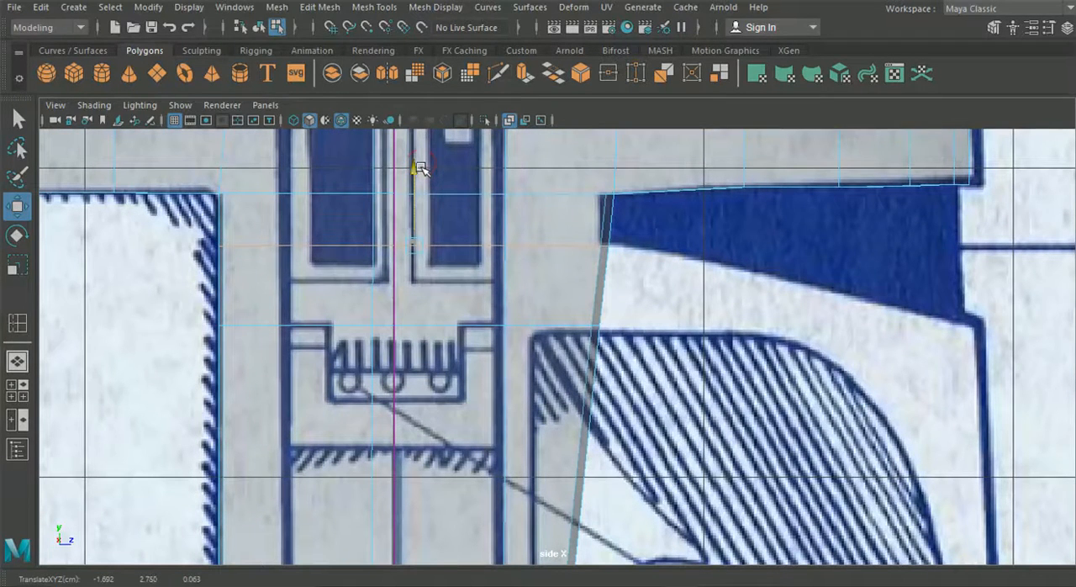
left_click_drag(420, 166, 421, 168)
middle_click_drag(492, 276, 485, 251, "alt")
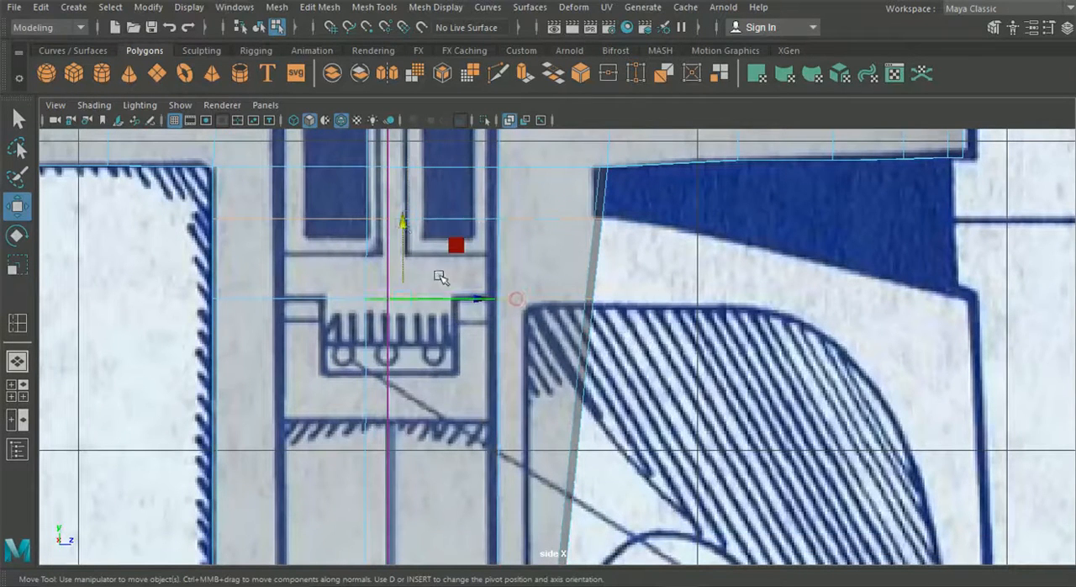
left_click_drag(400, 221, 402, 228)
In the side view, move the lower loop's front vertices back to the cheek area's corner and the top front vertices to the visor's rear edge
right_click_drag(463, 215, 384, 117)
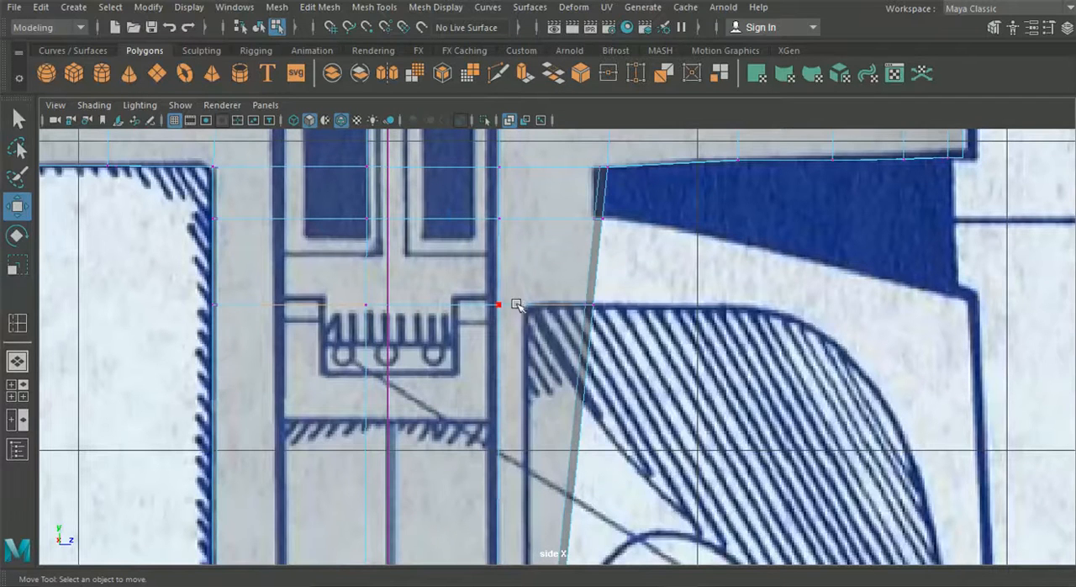
left_click_drag(618, 319, 600, 309)
middle_click_drag(593, 182, 579, 241, "alt")
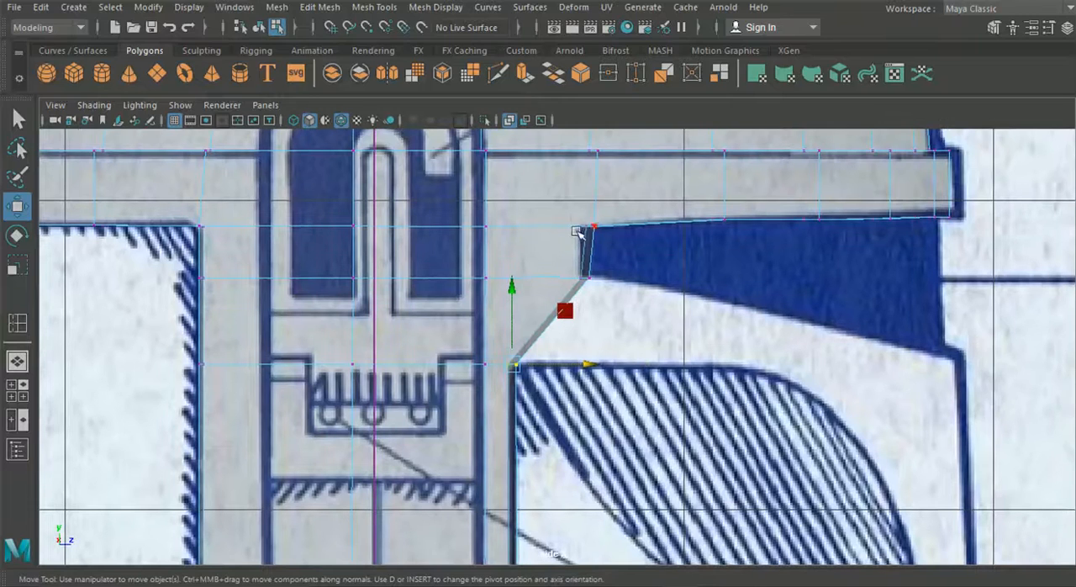
left_click_drag(609, 231, 658, 225)
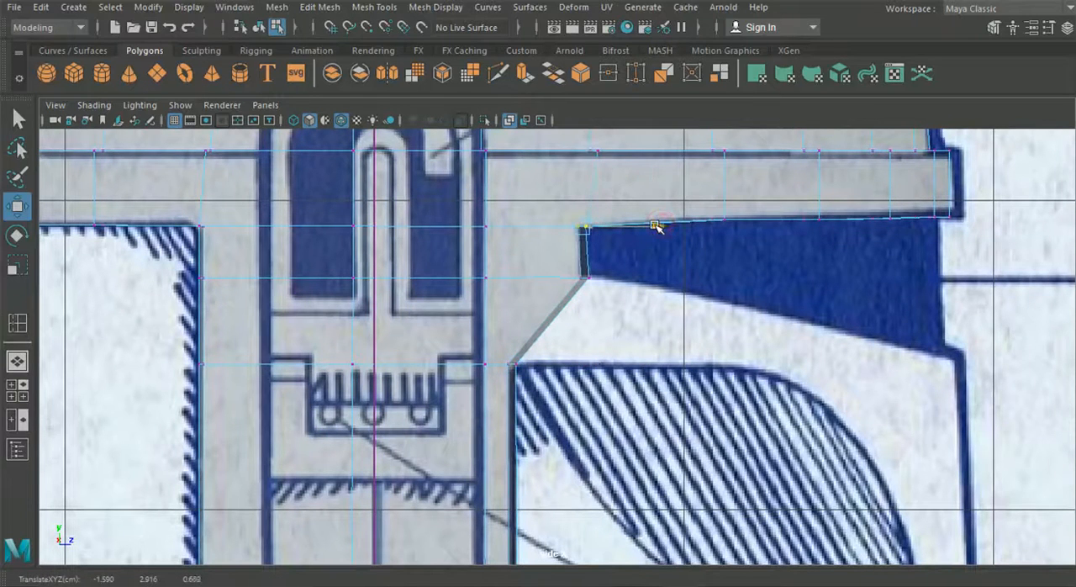
left_click_drag(659, 226, 658, 228)
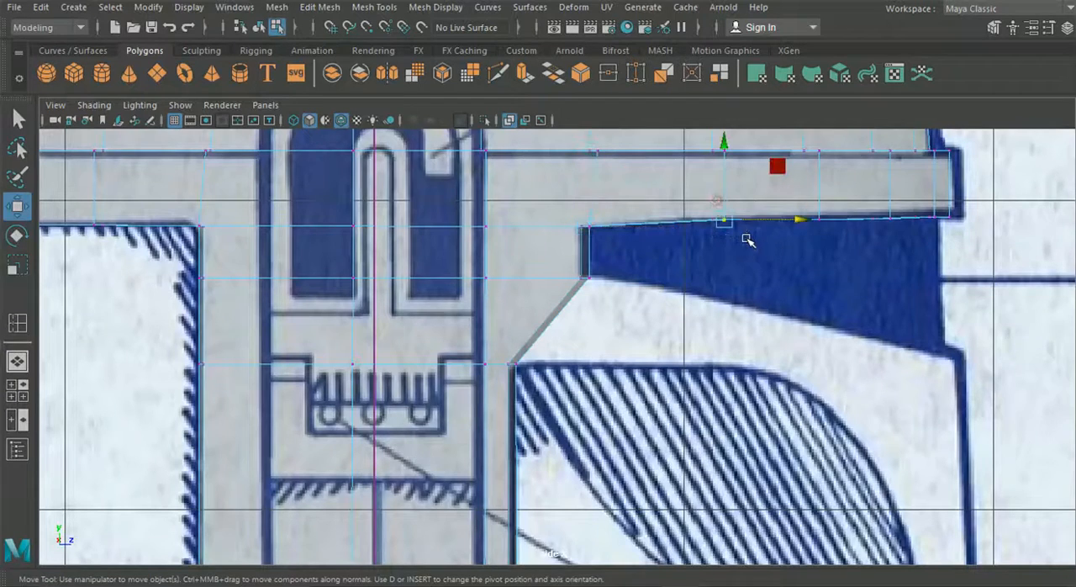
Adjust the height of the next rim vertices forward of the side panel to follow the visor's upper outline
middle_click_drag(598, 252, 681, 302, "alt")
scroll(643, 265, "up", 1)
left_click_drag(687, 189, 687, 192)
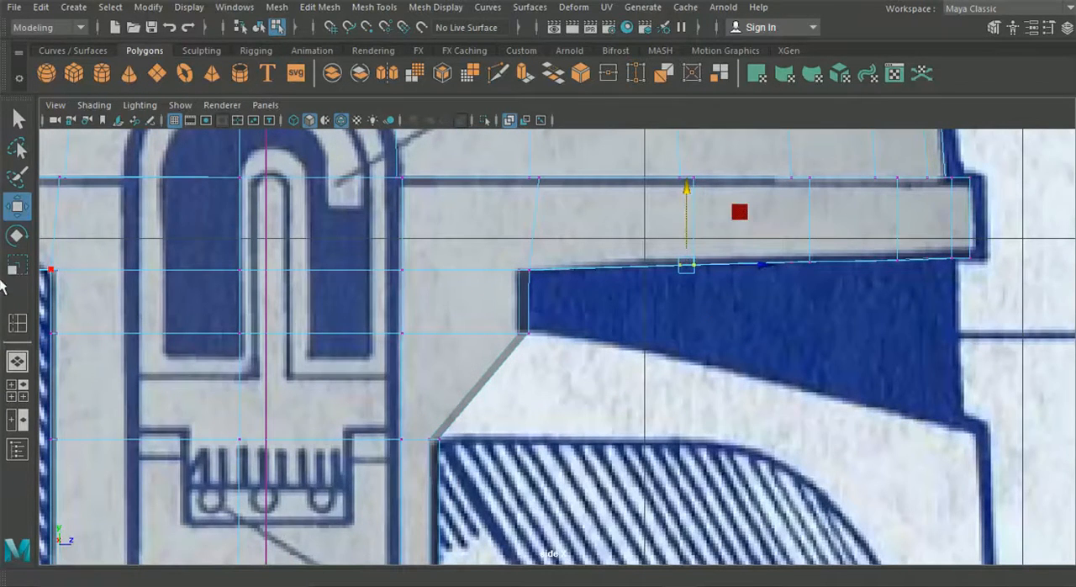
Examine the side panel's stepped front corner and the rim's underside from several angles in the perspective view
left_click(20, 363)
left_click_drag(361, 332, 409, 328, "alt")
right_click_drag(412, 329, 561, 317, "alt")
left_click_drag(561, 317, 585, 356, "alt")
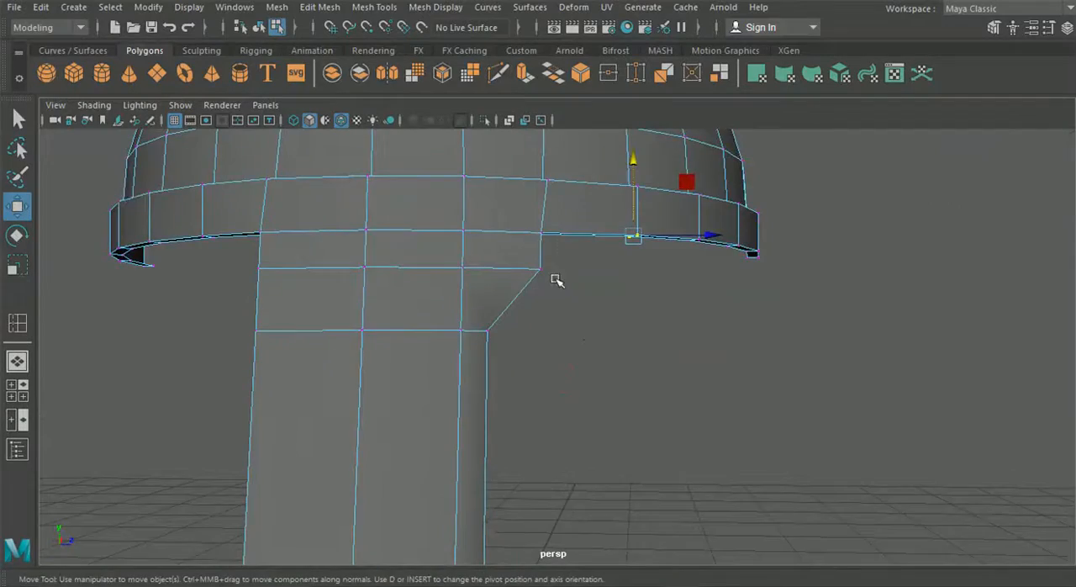
left_click_drag(513, 218, 571, 294, "alt")
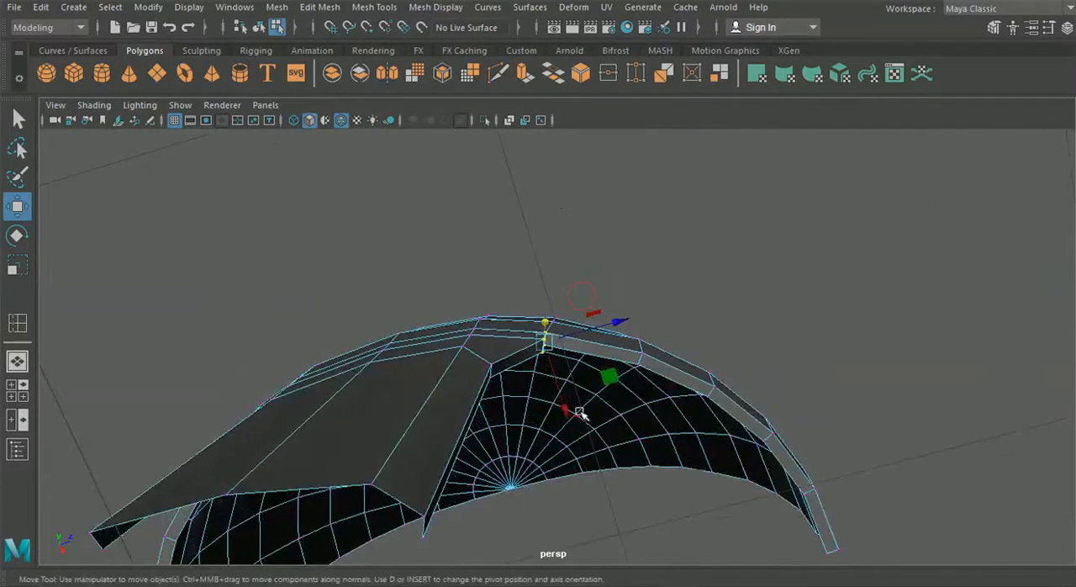
left_click_drag(563, 405, 496, 437, "alt")
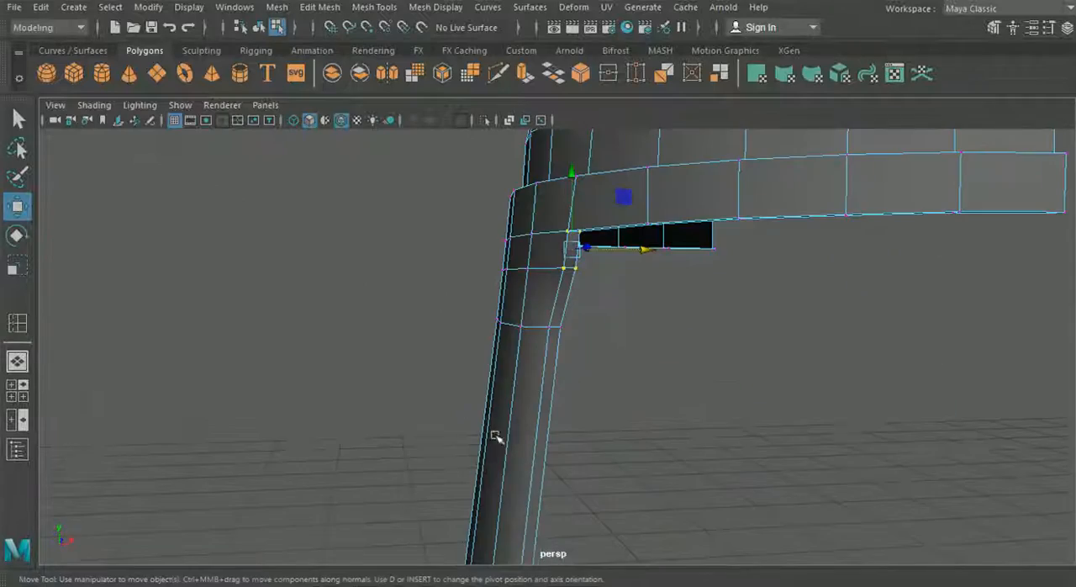
Move the lower edge loop's front vertices sideways to about X -1.68 against the front blueprint's cheek corner
left_click_drag(547, 326, 538, 312)
left_click_drag(538, 323, 513, 380, "alt")
left_click(18, 390)
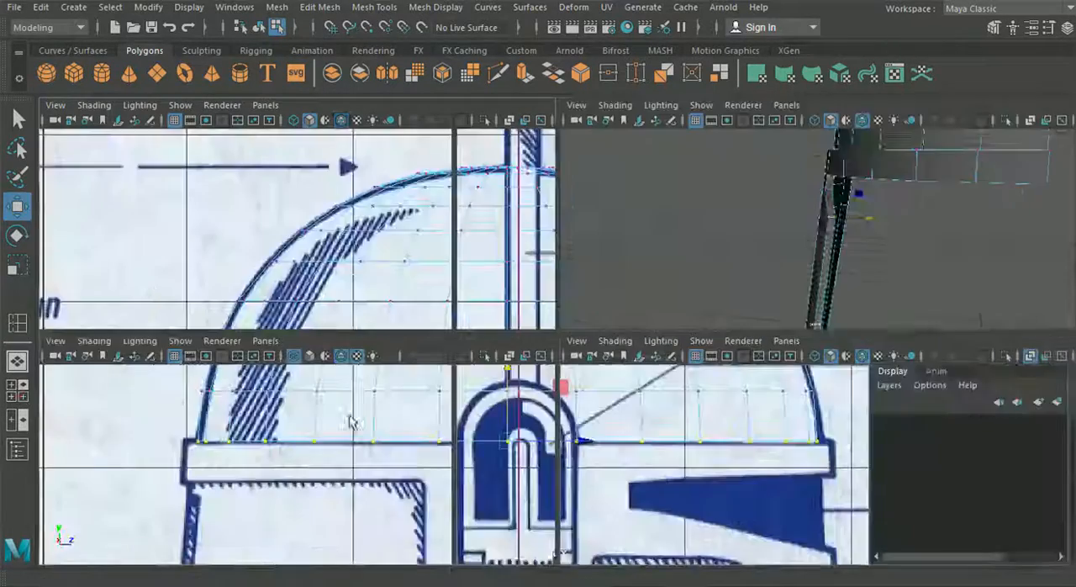
key("space")
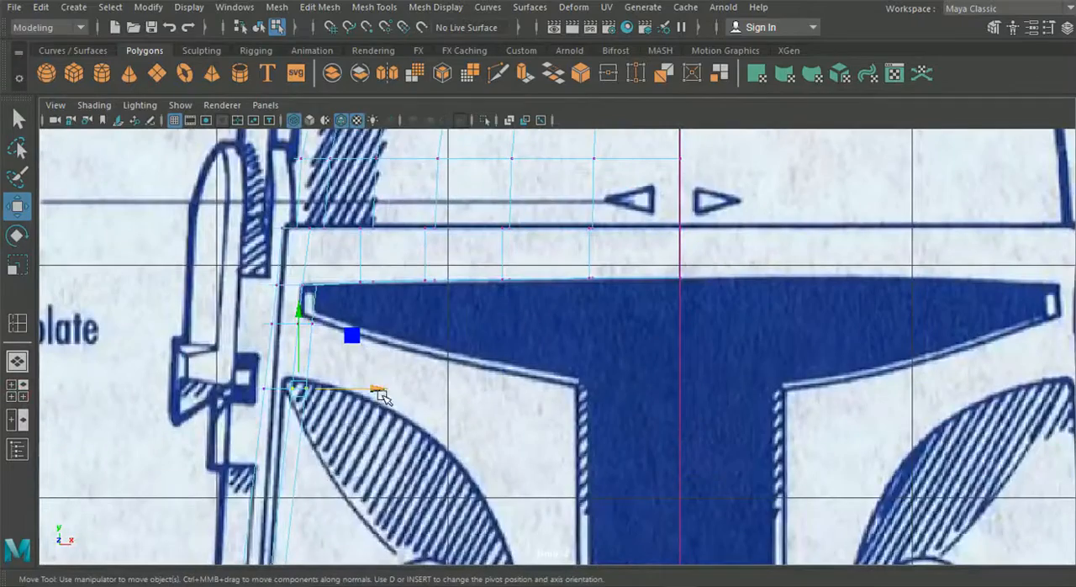
left_click_drag(380, 395, 355, 395)
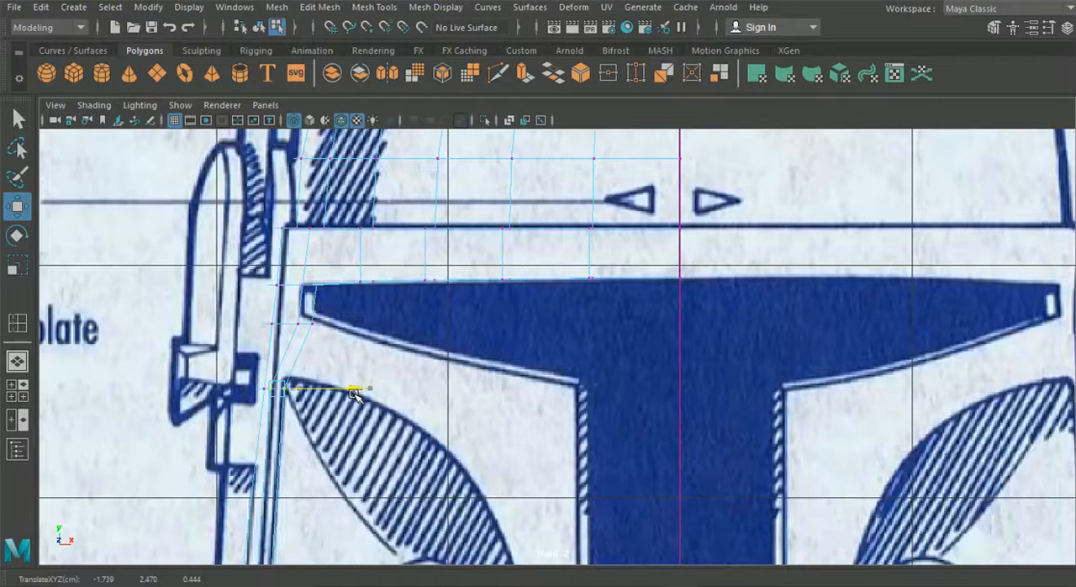
scroll(324, 388, "up", 3)
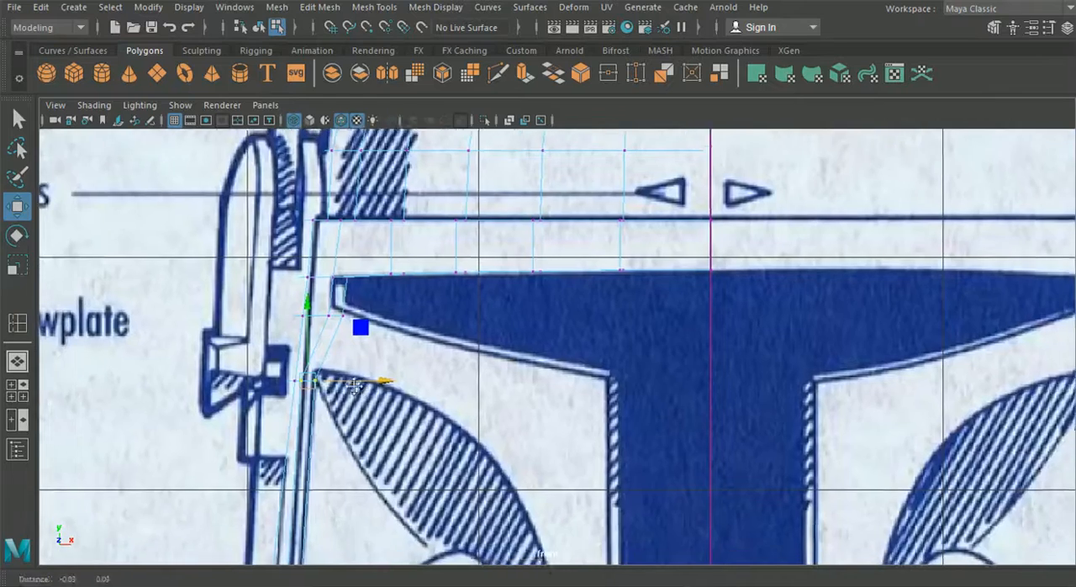
left_click_drag(335, 395, 347, 394)
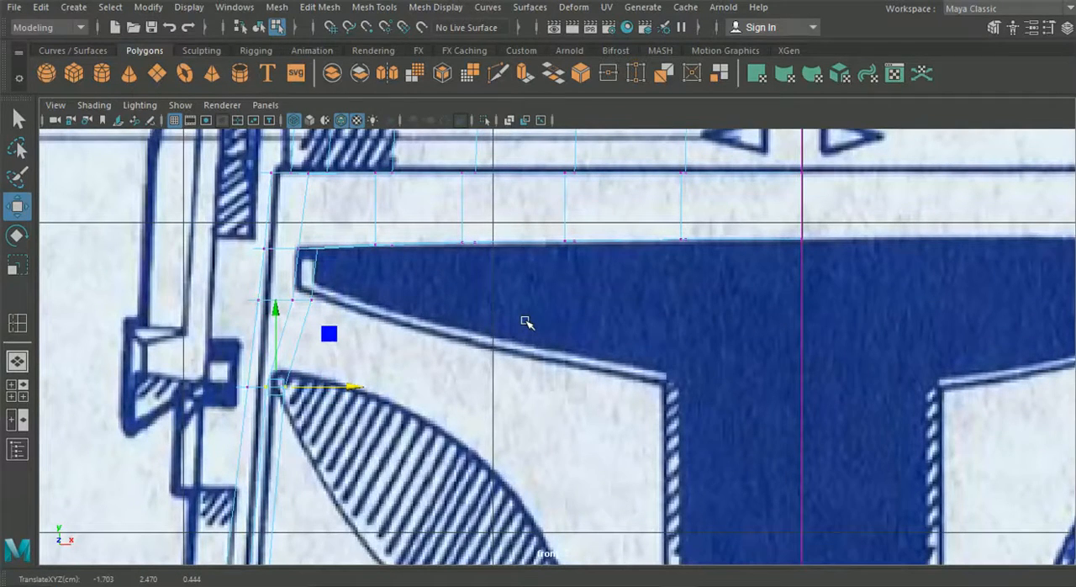
left_click_drag(315, 388, 352, 388)
left_click(284, 388)
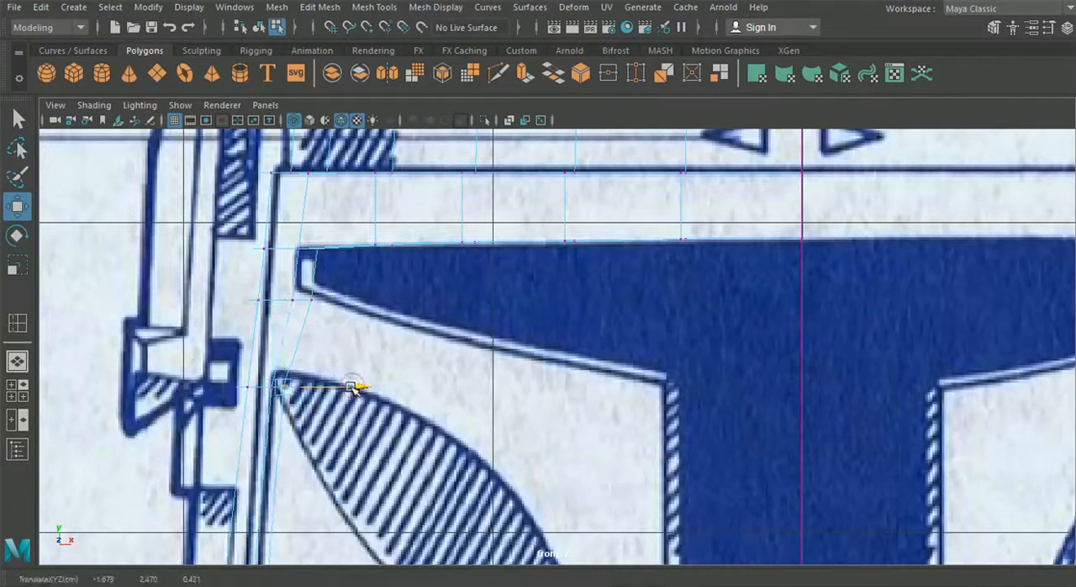
Try raising the side panel's front bottom vertices to the lower corner of the helmet outline in the front view
mouse_move(347, 427)
middle_mouse_down("alt")
mouse_move(366, 407)
mouse_move(426, 259)
middle_mouse_up("alt")
middle_click_drag(418, 439, 477, 246, "alt")
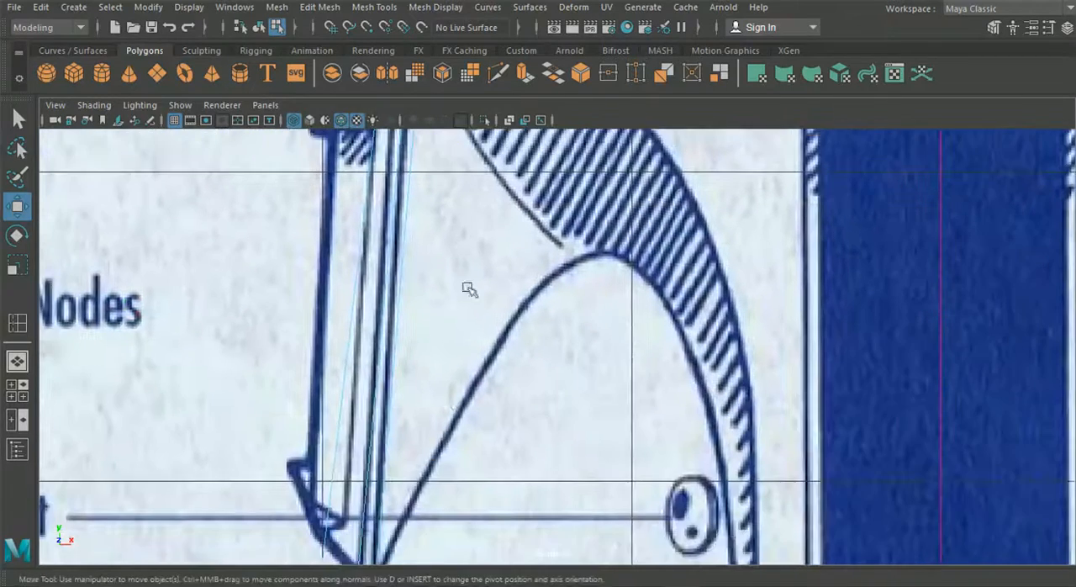
middle_click_drag(448, 398, 465, 345, "alt")
middle_click_drag(410, 467, 442, 379, "alt")
left_click(432, 482)
left_click_drag(427, 404, 426, 382)
left_click_drag(421, 492, 392, 457)
left_click_drag(406, 407, 408, 376)
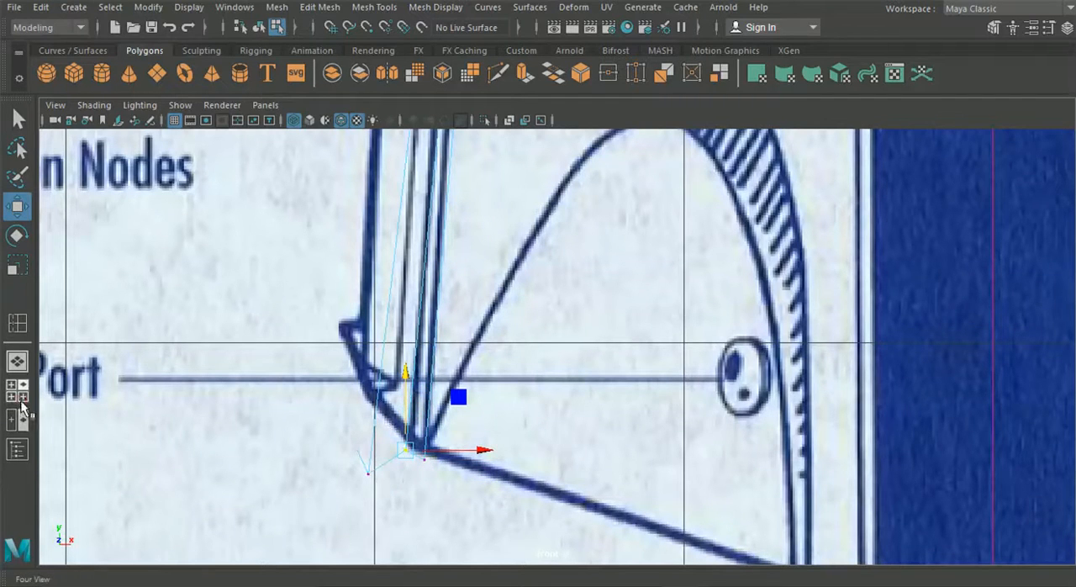
Compare the panel's bottom edge with the slanted outline in the side view and undo the last vertex moves
left_click(12, 392)
key("space")
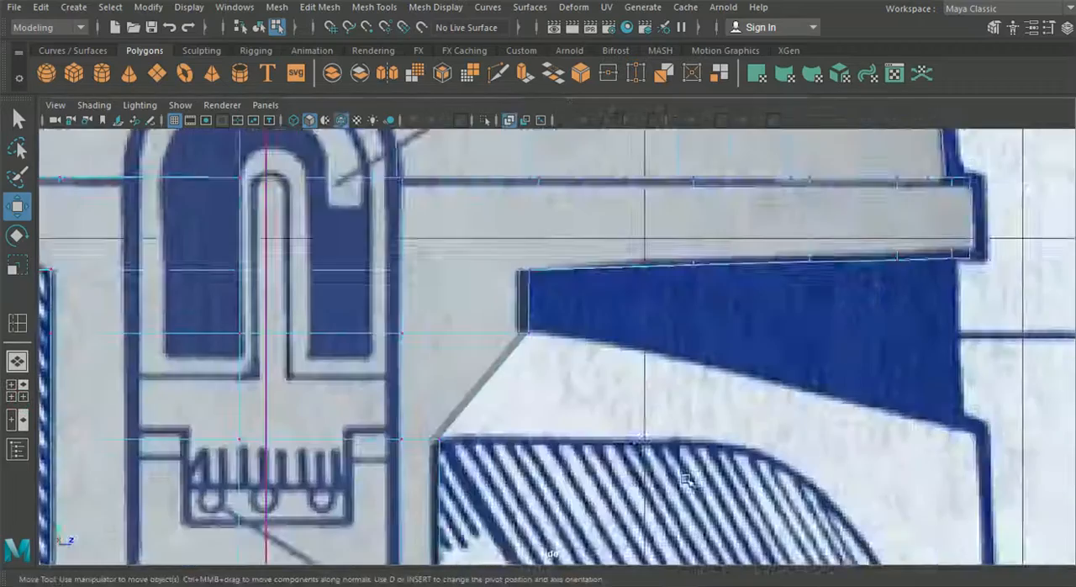
middle_click_drag(640, 468, 633, 252, "alt")
middle_click_drag(537, 458, 603, 245, "alt")
middle_click_drag(475, 483, 556, 227, "alt")
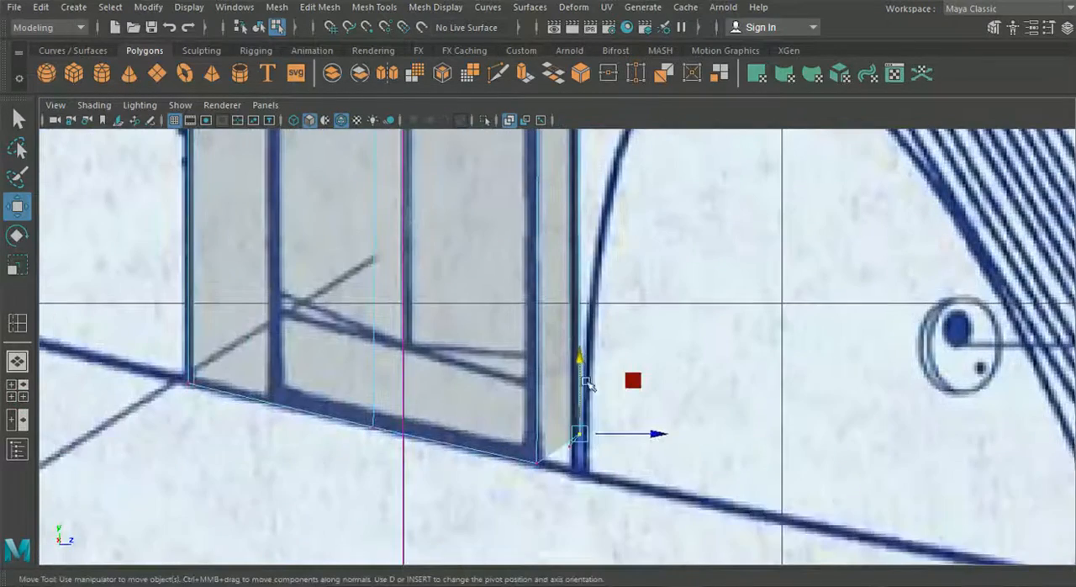
key("ctrl+z")
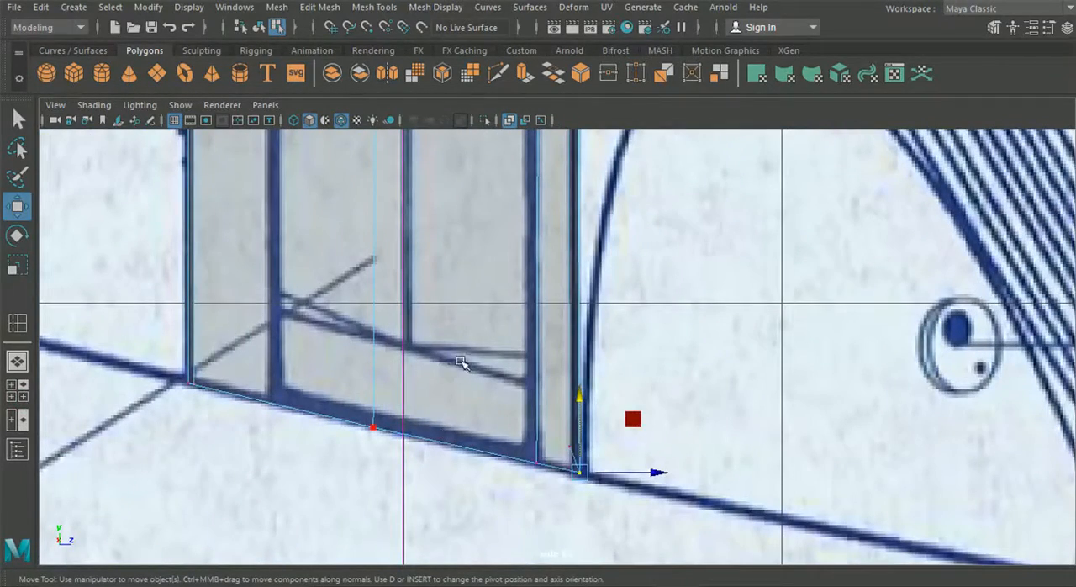
key("ctrl+z")
key("ctrl+z")
Examine the side panel's front edge and its junction with the rim near the visor corner in the perspective view
middle_click_drag(468, 338, 463, 407, "alt")
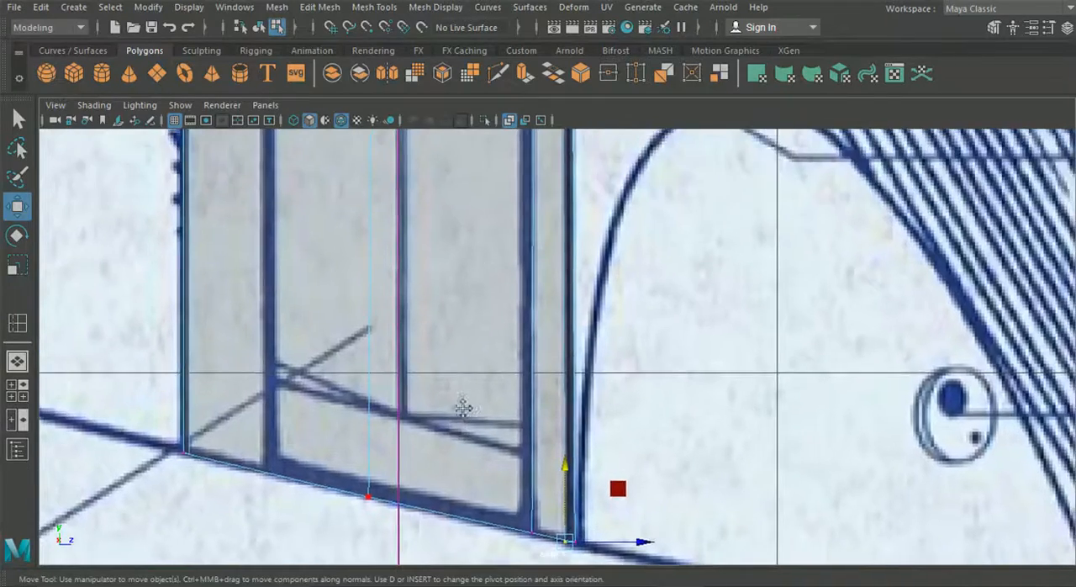
right_click_drag(463, 407, 158, 314, "alt")
middle_click_drag(157, 314, 160, 333, "alt")
left_click(17, 361)
left_click_drag(648, 329, 594, 255, "alt")
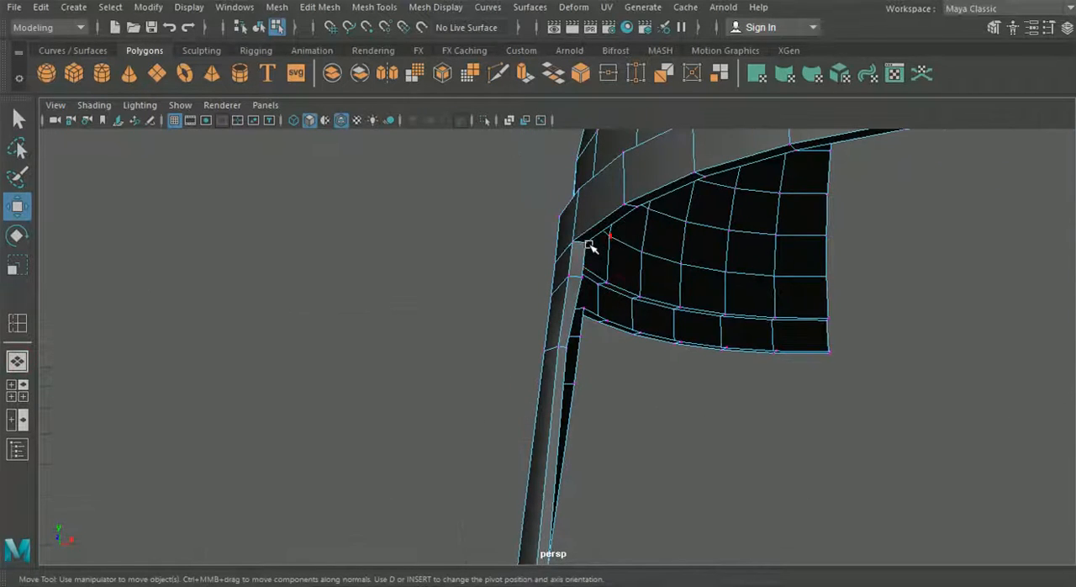
left_click_drag(630, 298, 559, 243, "alt")
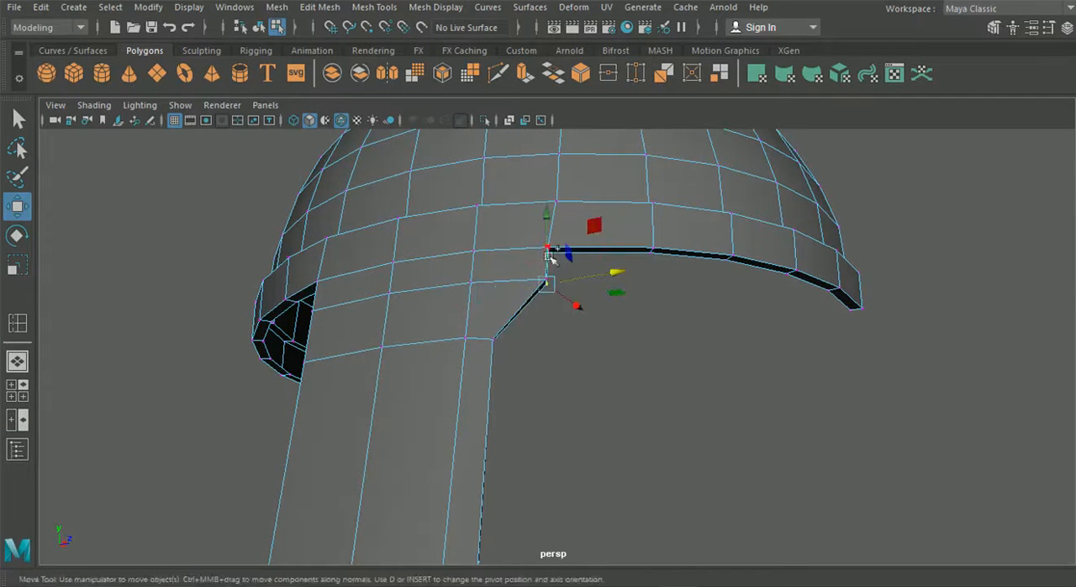
left_click_drag(568, 246, 555, 228, "alt")
left_click_drag(615, 254, 647, 351)
Delete the thin thickness face along the side panel's slanted front edge beneath the visor corner
left_click(16, 391)
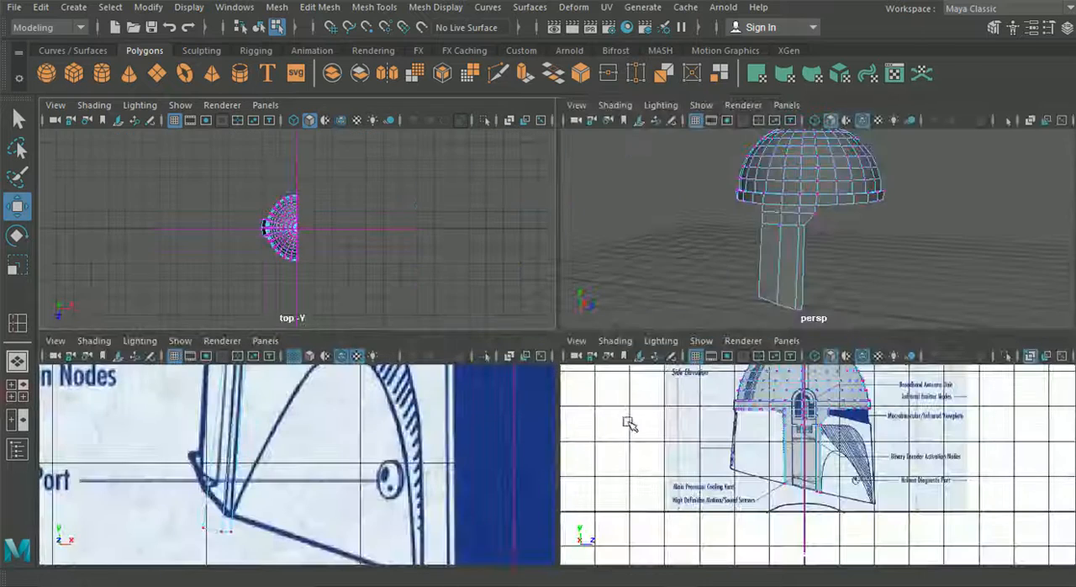
scroll(790, 231, "up", 5)
left_click_drag(790, 233, 758, 230, "alt")
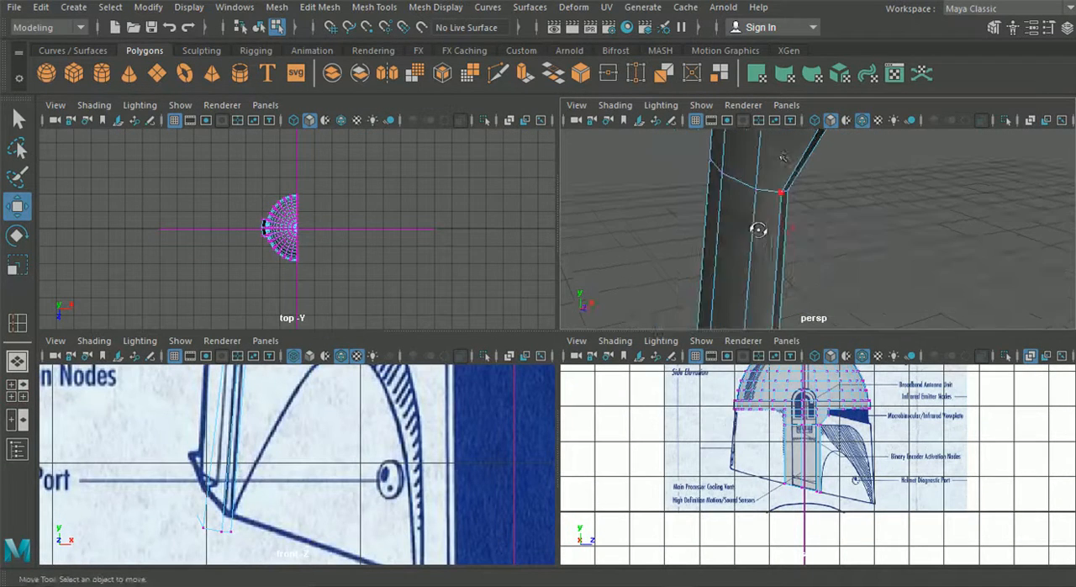
right_click_drag(778, 152, 803, 166)
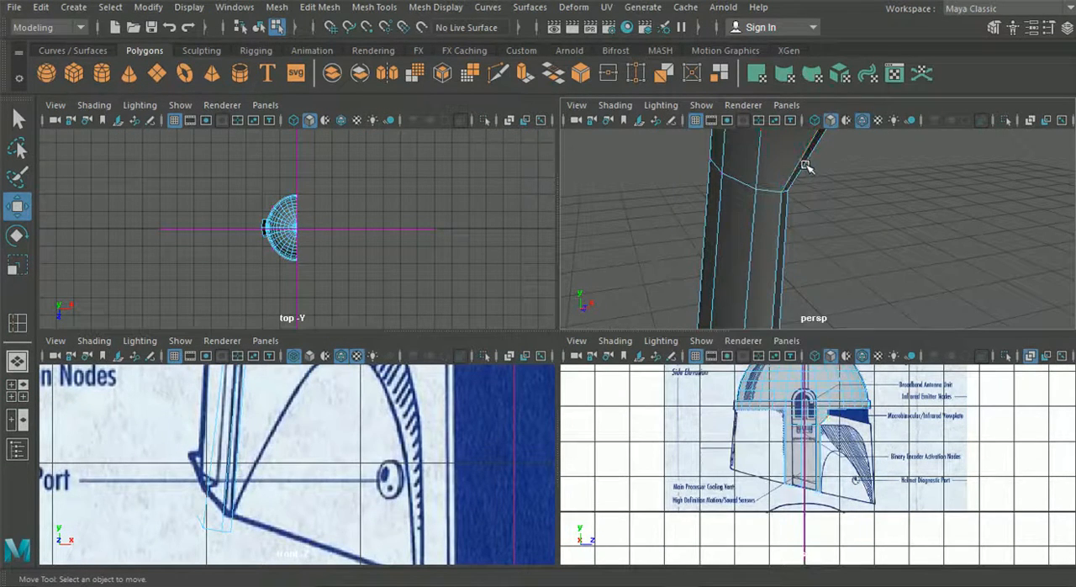
left_click(802, 162)
middle_click_drag(761, 164, 738, 264, "alt")
key("Delete")
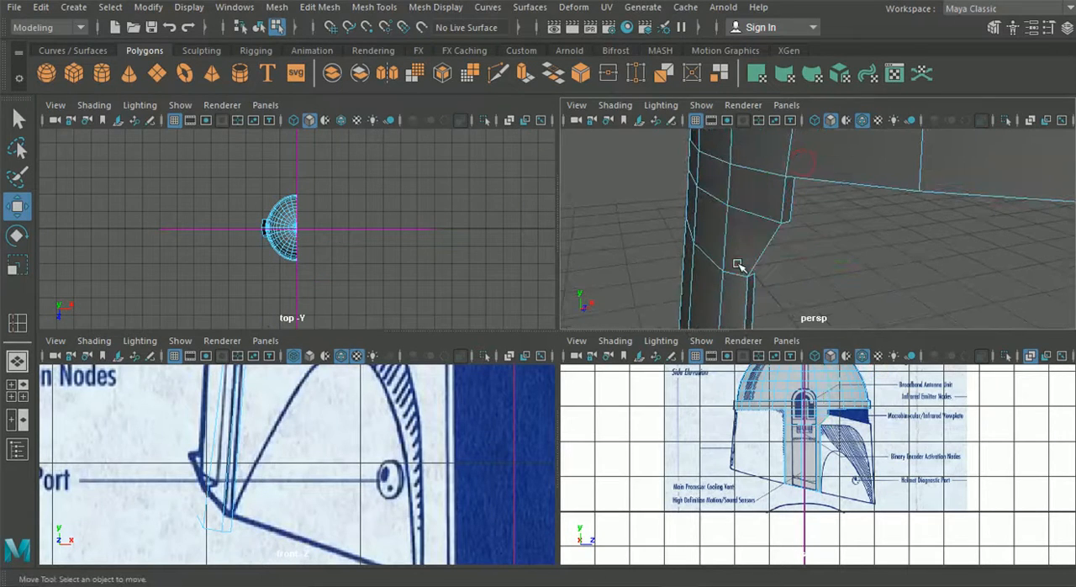
Extrude the side panel's slanted front edge forward beneath the visor to the helmet's front outline in the side view
right_click_drag(738, 264, 736, 84)
left_click(770, 246)
key("space")
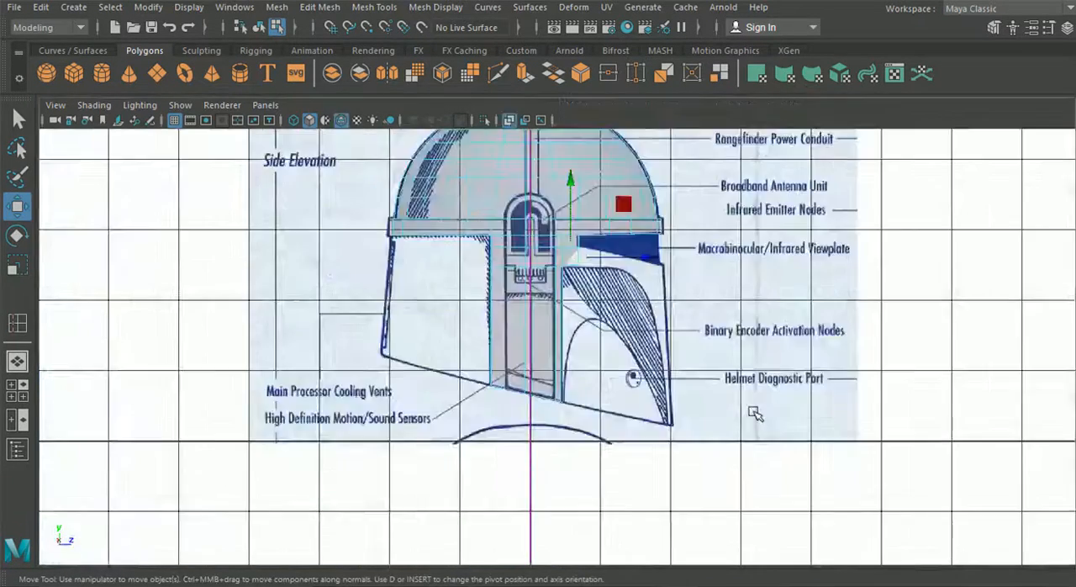
key("ctrl+e")
left_click(668, 161)
middle_click_drag(661, 202, 620, 287, "alt")
scroll(538, 332, "up", 3)
left_click_drag(513, 336, 636, 364)
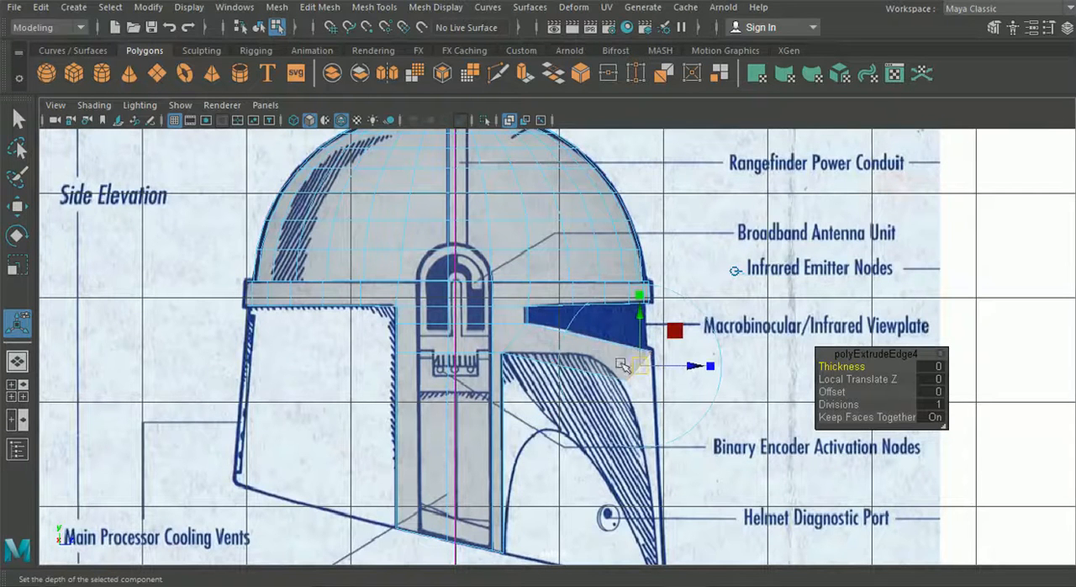
Fit the new strip's front vertices to the visor's lower front corner and the curved cheek outline in the side view
right_click_drag(516, 342, 450, 122)
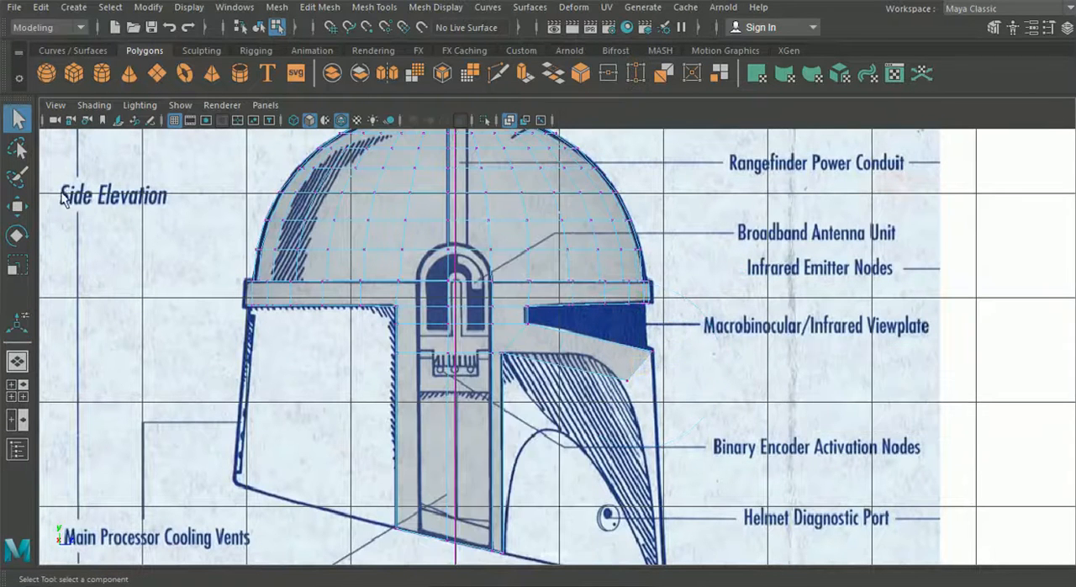
left_click(18, 207)
scroll(638, 382, "up", 4)
left_click(671, 400)
left_click_drag(672, 400, 655, 391)
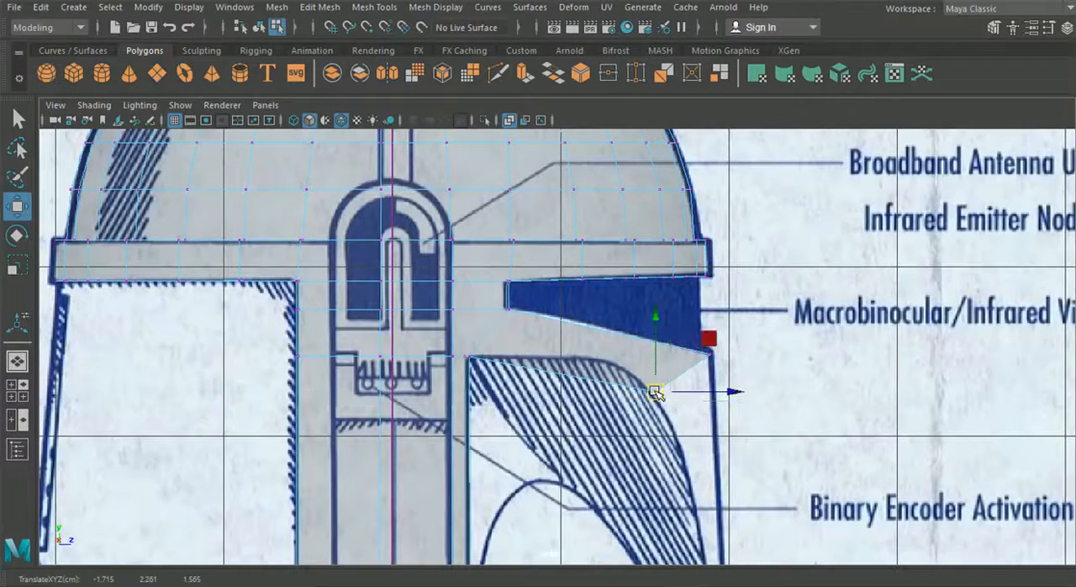
scroll(714, 355, "up", 3)
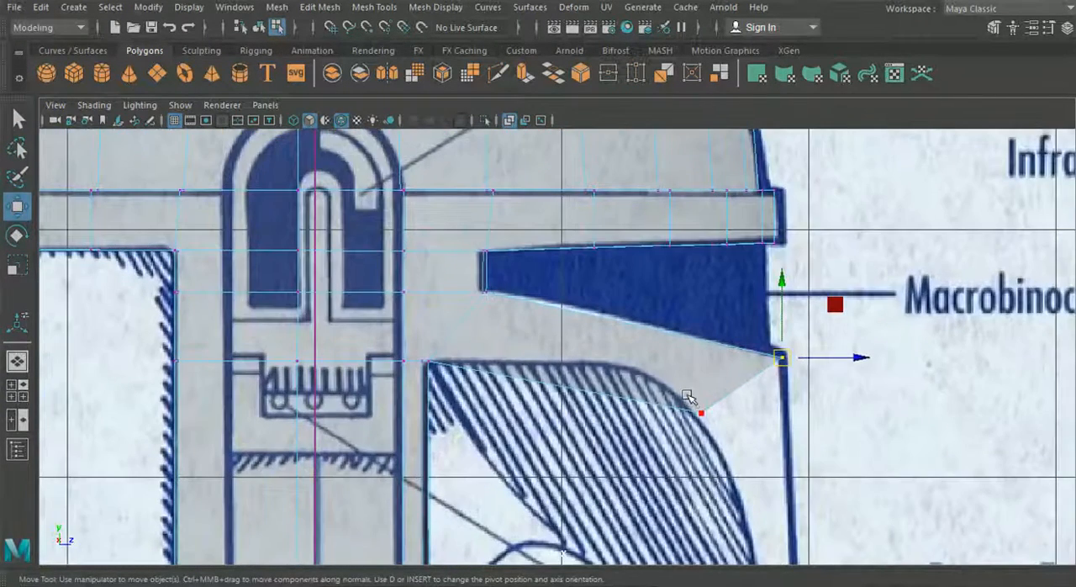
left_click_drag(768, 418, 773, 416)
left_click(800, 359)
left_click_drag(853, 358, 851, 358)
left_click_drag(798, 506, 617, 338)
Move the strip's front vertices inward in the front view to the visor's inner corner and cheek curve, the lower one to about X -1.0
left_click(21, 388)
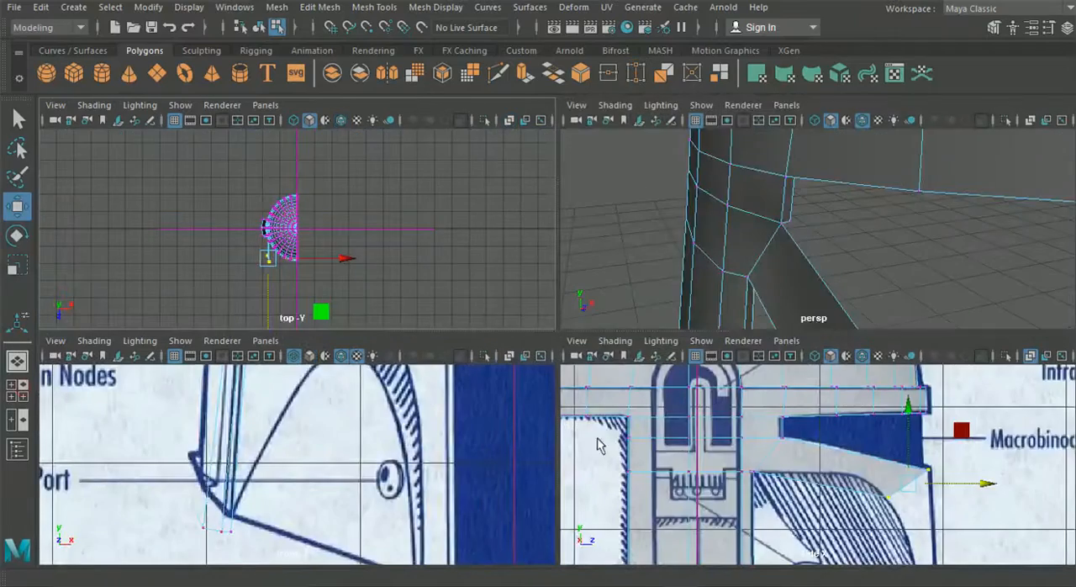
key("space")
scroll(443, 442, "down", 5)
middle_click_drag(507, 353, 496, 439, "alt")
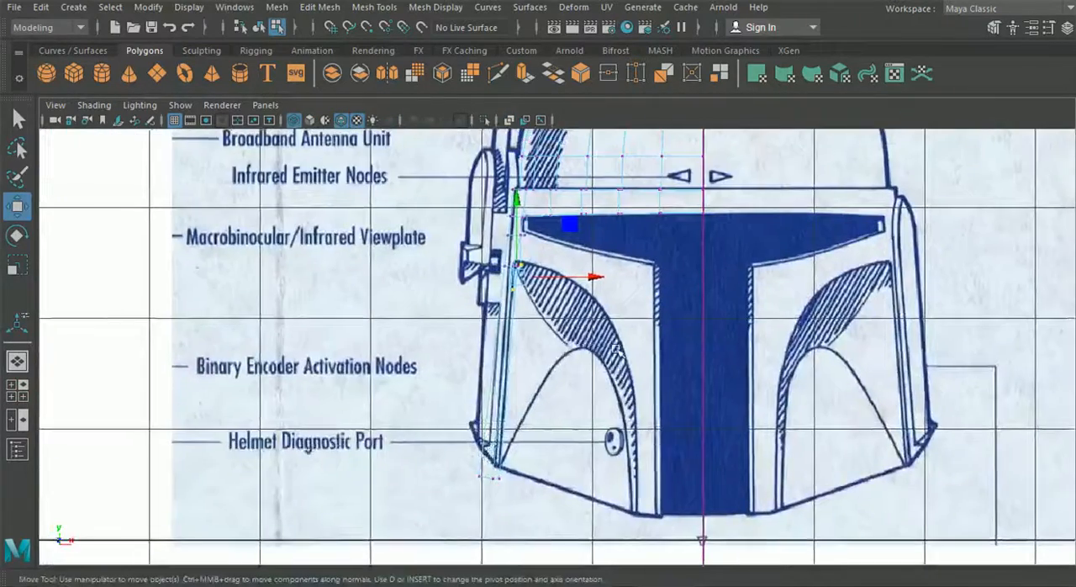
scroll(615, 345, "up", 2)
left_click_drag(591, 245, 777, 254)
left_click_drag(717, 279, 660, 246)
left_click_drag(770, 265, 685, 269)
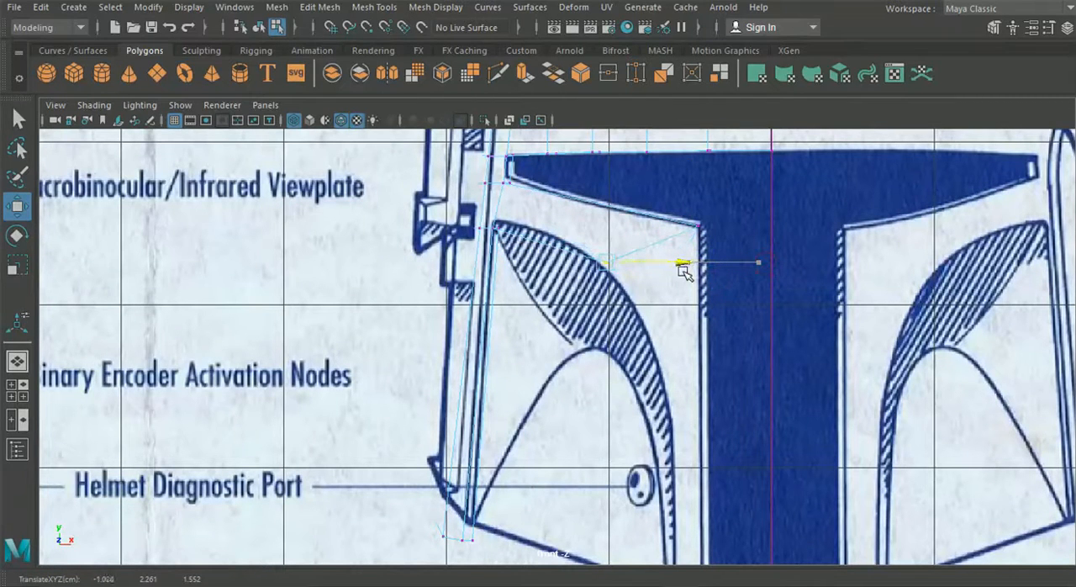
Extrude the strip's front end edge straight down beside the vertical visor slot to the helmet's bottom edge in the front view
right_click(629, 239)
right_click_drag(667, 221, 624, 221)
right_click_drag(541, 193, 541, 76)
left_click(639, 244)
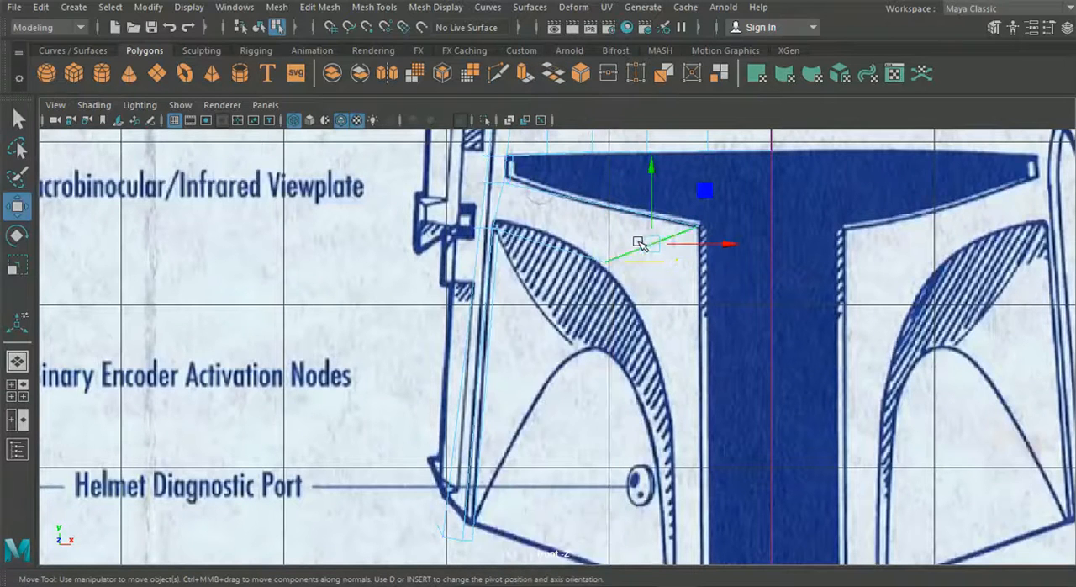
key("ctrl+e")
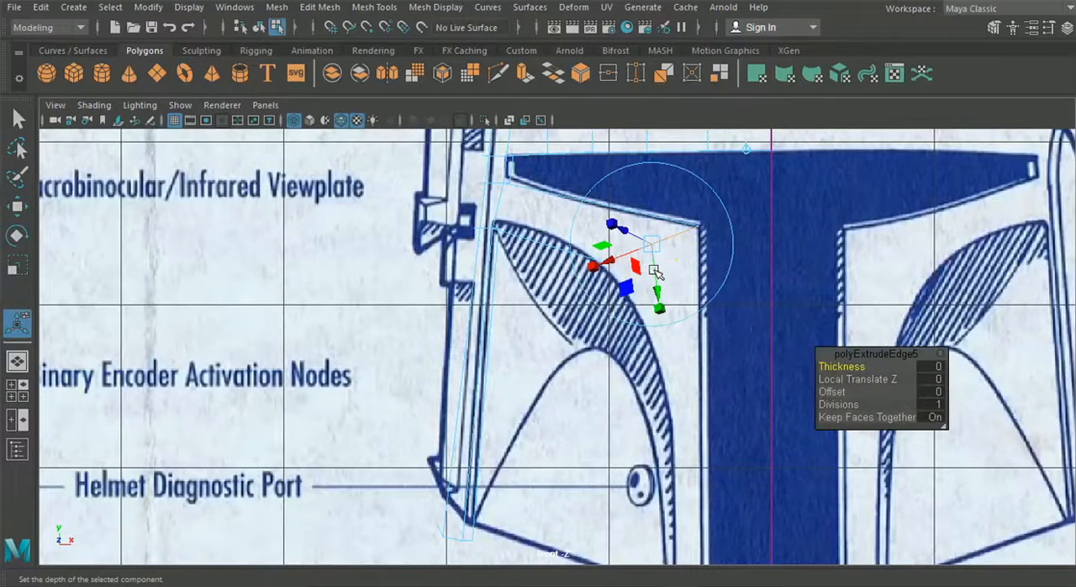
left_click(746, 152)
left_click_drag(652, 245, 666, 404)
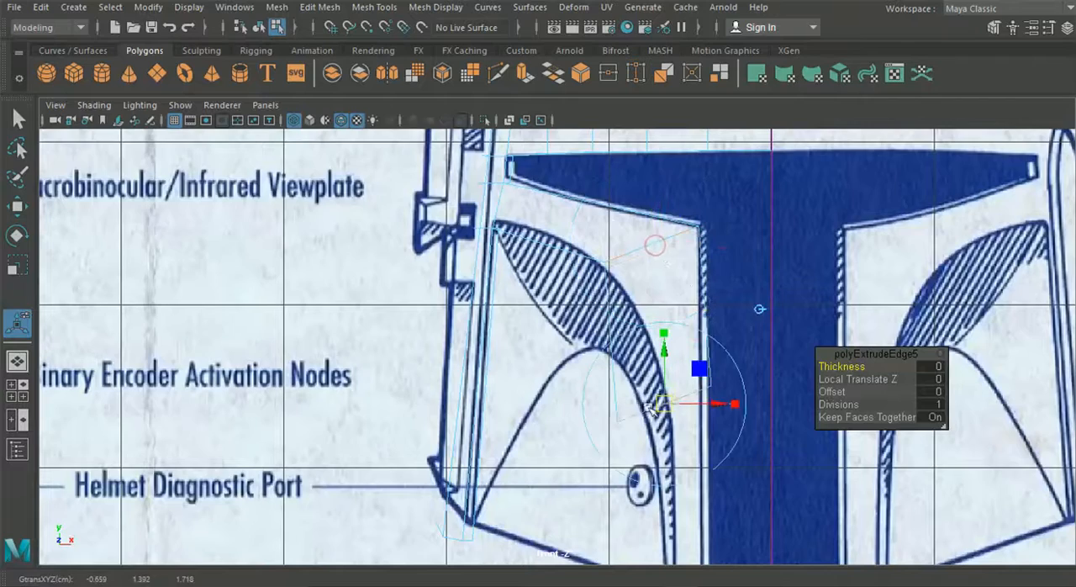
middle_click_drag(640, 412, 617, 291, "alt")
left_click_drag(616, 291, 628, 494)
middle_click_drag(602, 317, 593, 184, "alt")
left_click_drag(626, 443, 624, 440)
Move the downward extrusion's bottom outer vertex onto the lower corner of the cheek outline in the front view
right_click(664, 313)
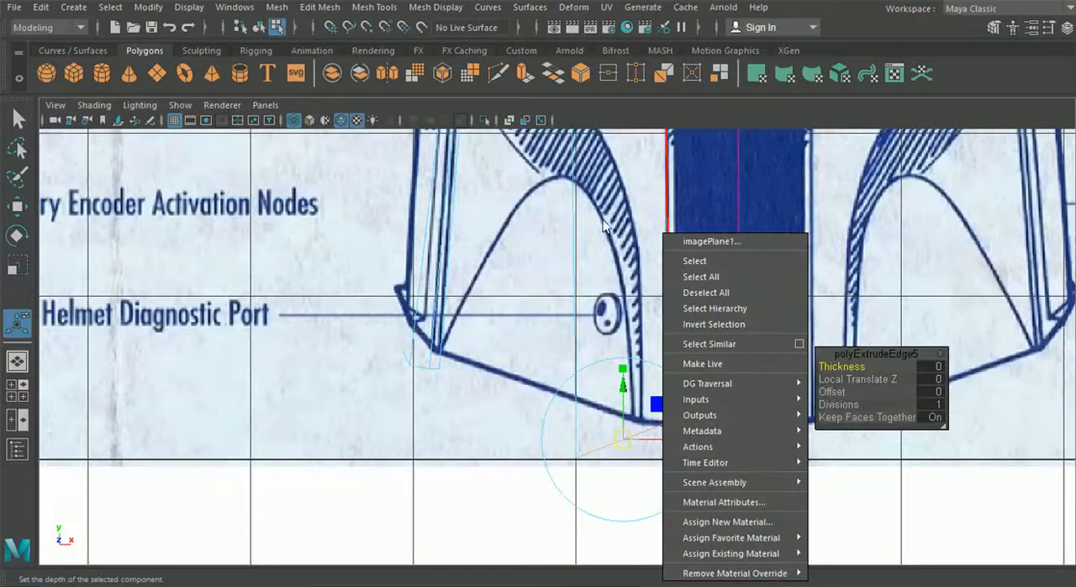
left_click(589, 204)
right_click(661, 176)
left_click(622, 173)
right_click_drag(670, 171, 611, 118)
left_click_drag(548, 416, 586, 500)
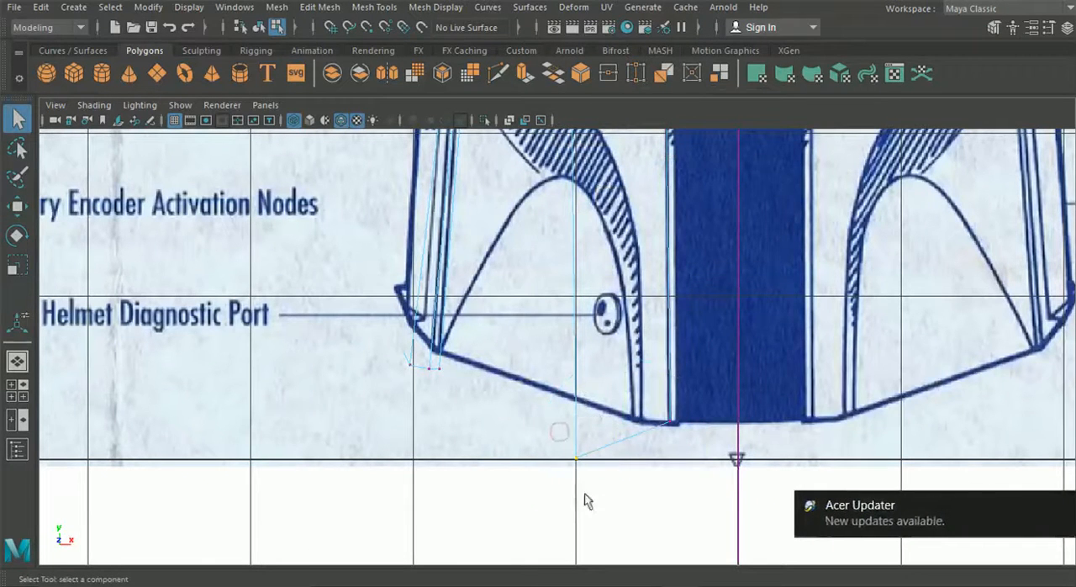
left_click(18, 207)
scroll(558, 349, "up", 3)
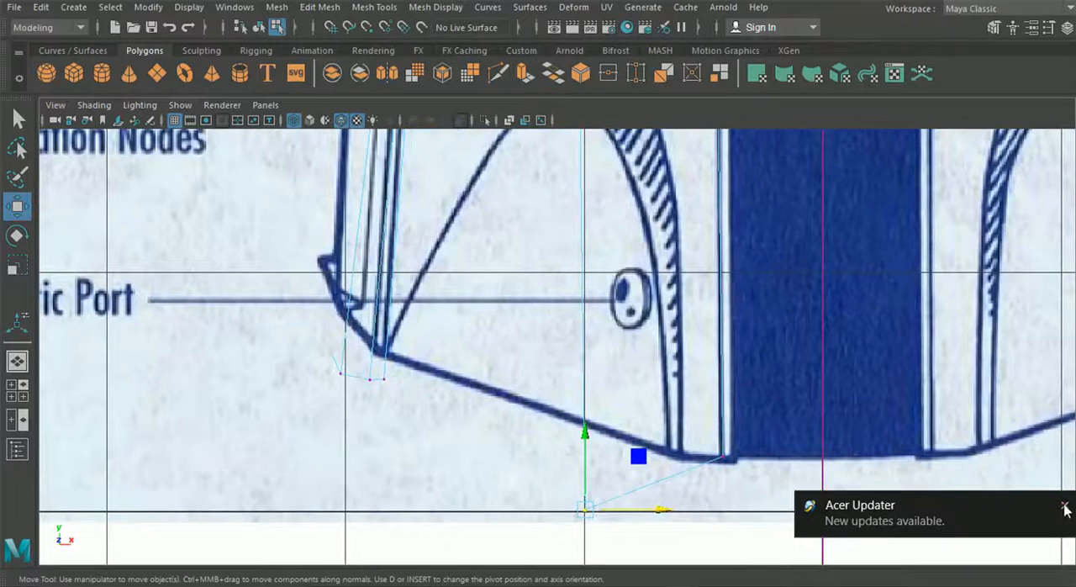
left_click_drag(586, 509, 685, 456)
Adjust the strip's upper cheek vertex onto the curved cheek outline in the front view, at about X -1.006 and Y 2.231
middle_click_drag(583, 259, 578, 485, "alt")
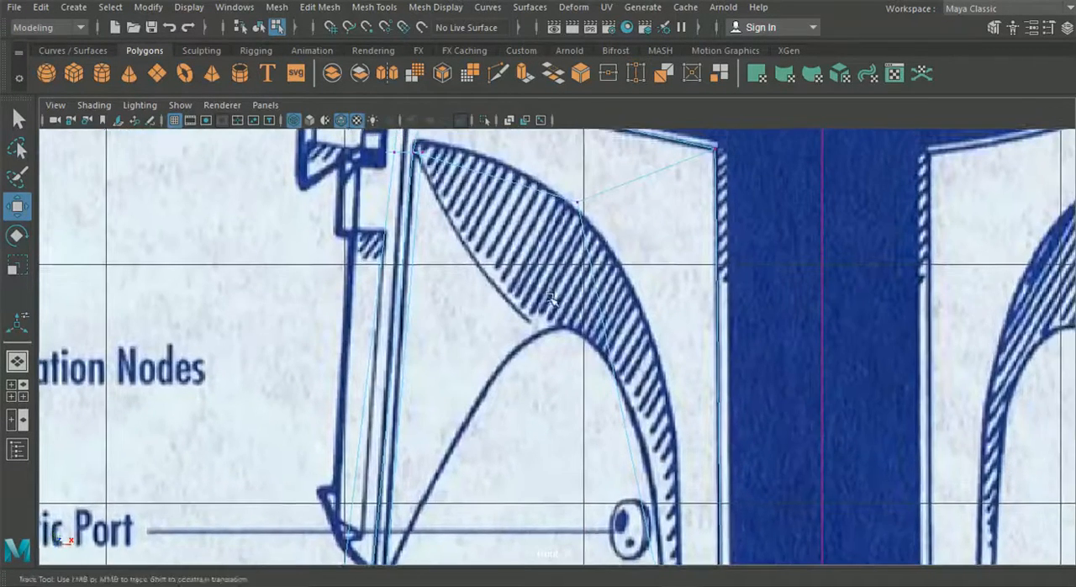
middle_click_drag(553, 181, 551, 256, "alt")
left_click_drag(595, 293, 593, 292)
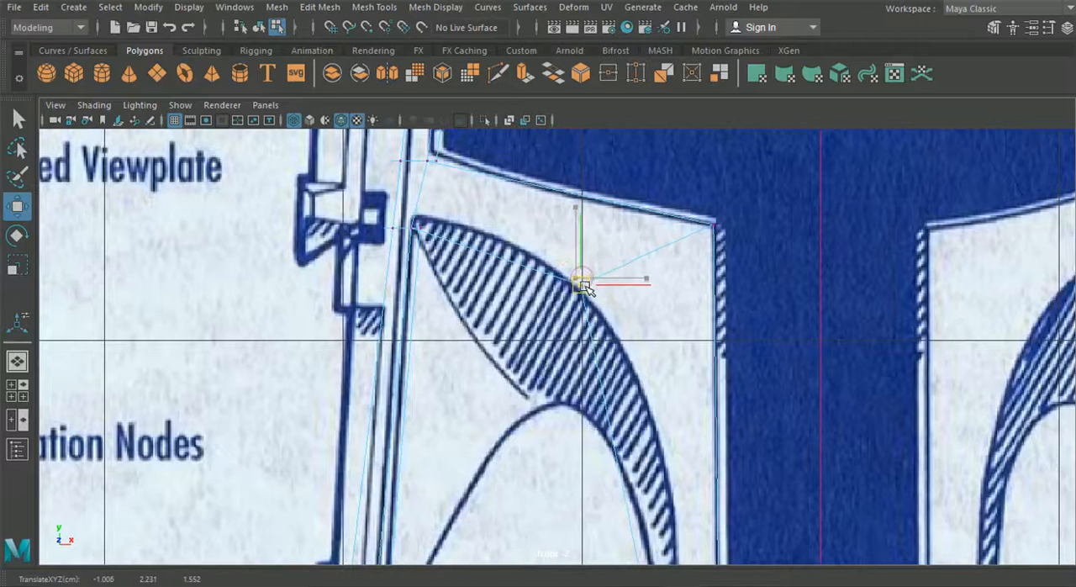
Return to object mode and examine the new front strip's shape in the perspective and side views
left_click(17, 389)
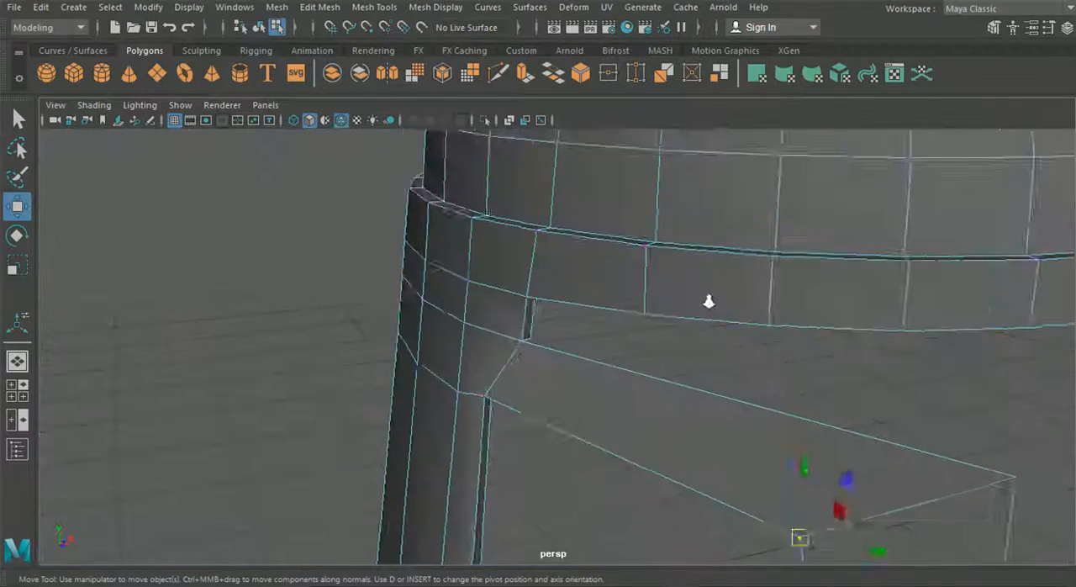
left_click_drag(700, 324, 676, 314, "alt")
scroll(550, 311, "down", 4)
left_click(260, 30)
left_click(276, 288)
left_click_drag(277, 288, 82, 368, "alt")
left_click(17, 390)
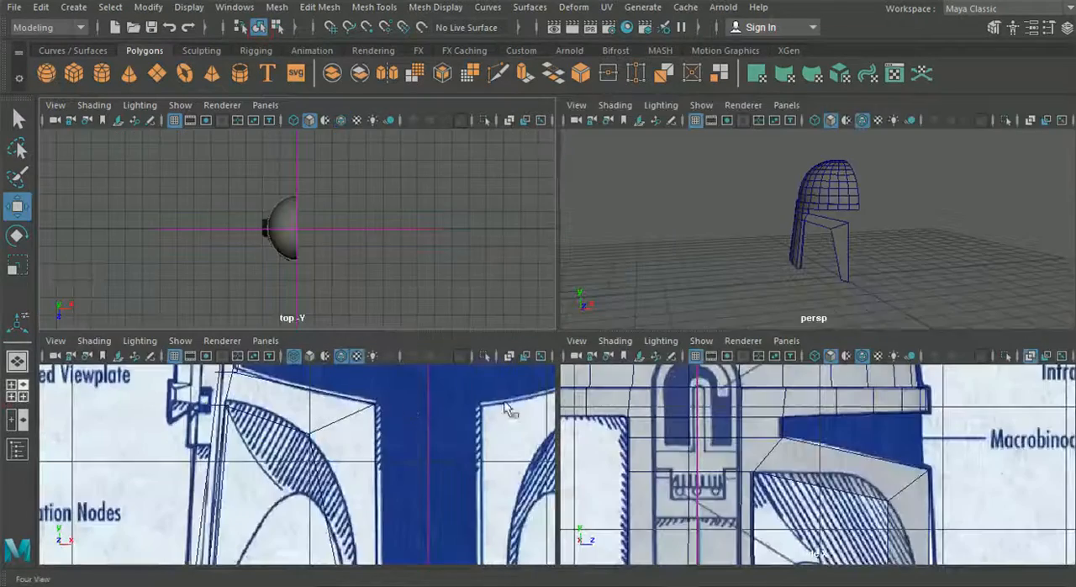
key("space")
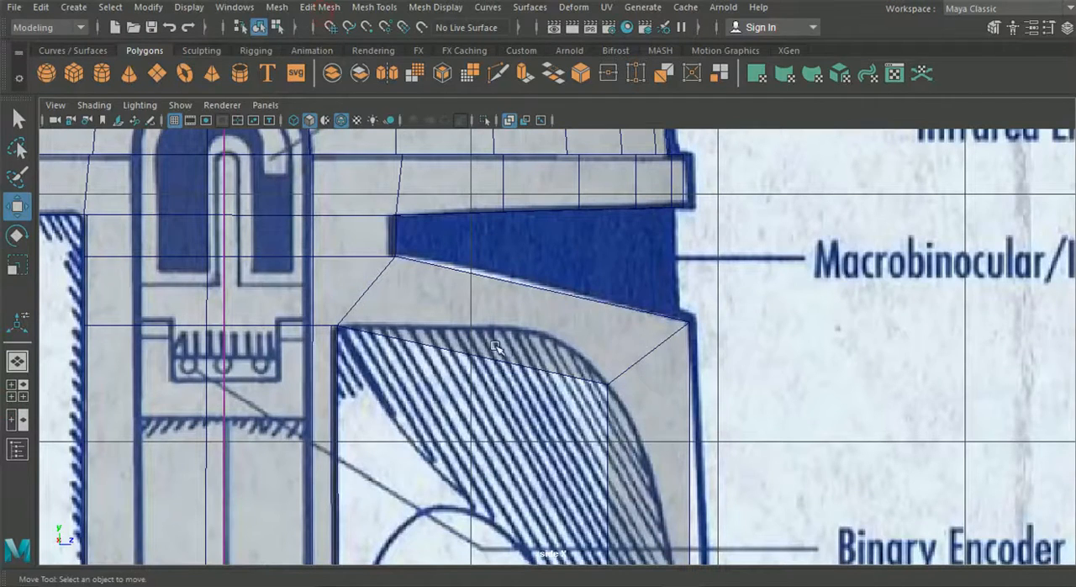
left_click(17, 361)
Insert three edge loops across the strip below the visor, between the side panel and the front corner
left_click_drag(569, 350, 591, 345, "alt")
scroll(504, 391, "up", 4)
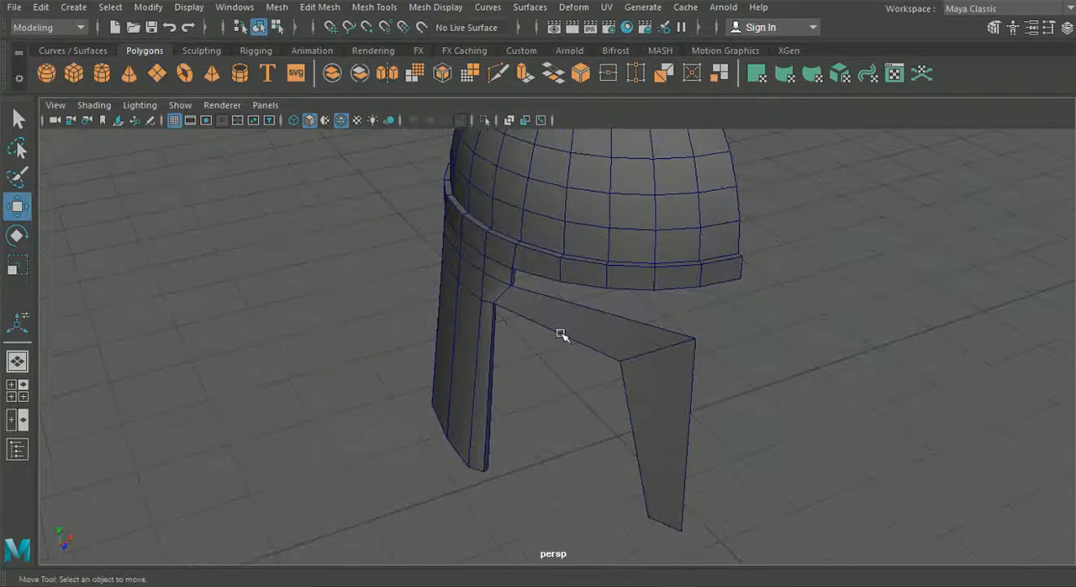
left_click(370, 6)
left_click(410, 127)
left_click_drag(536, 331, 546, 300, "alt")
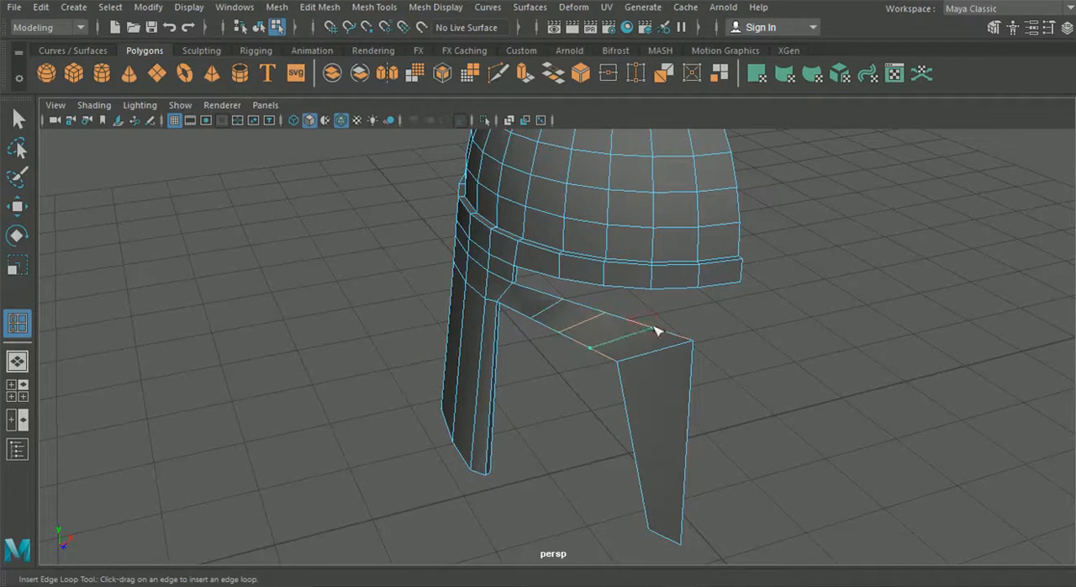
scroll(564, 344, "up", 5)
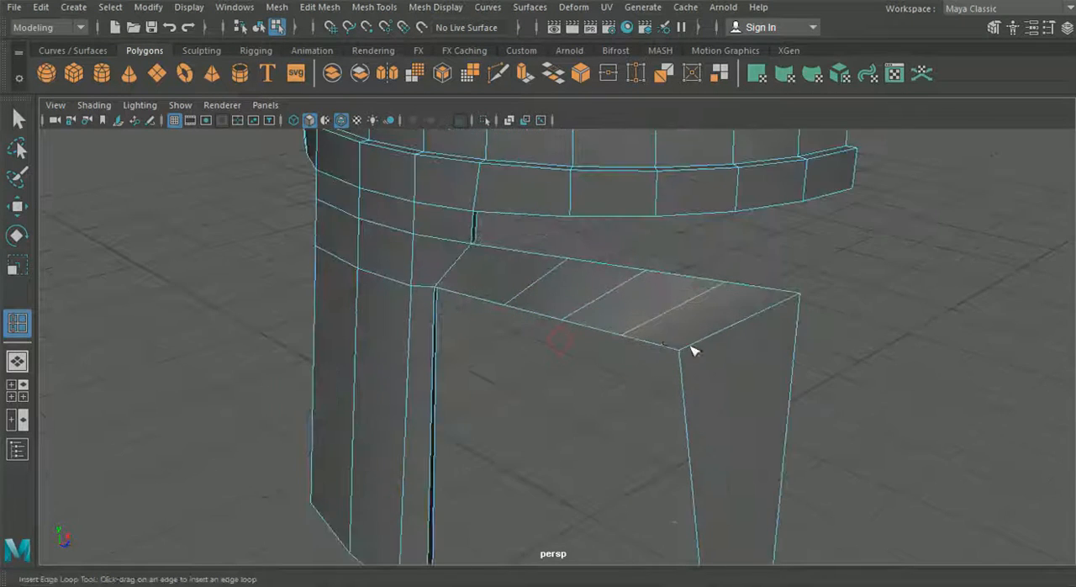
middle_click_drag(535, 294, 538, 308, "alt")
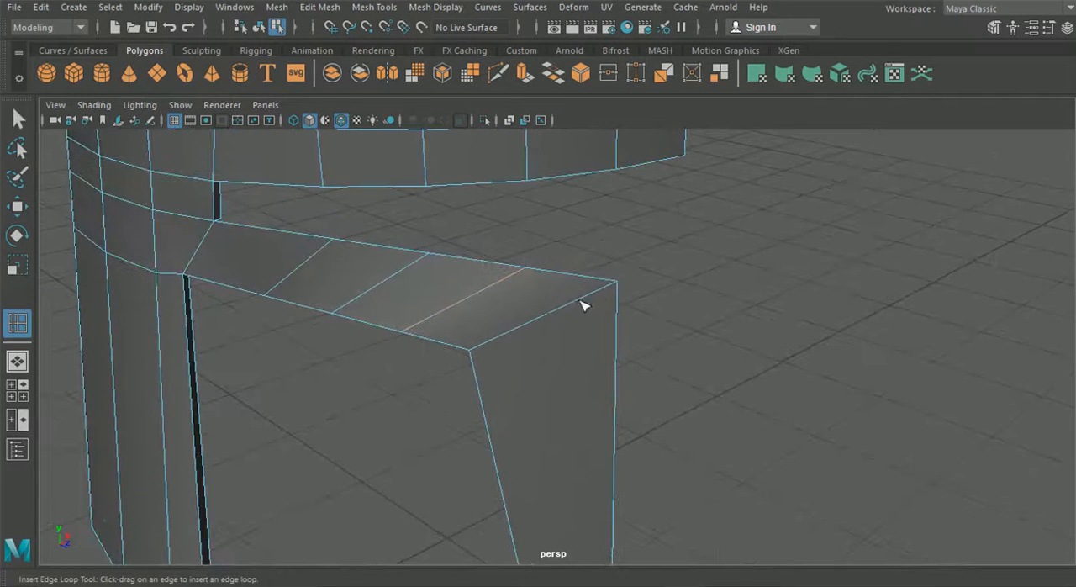
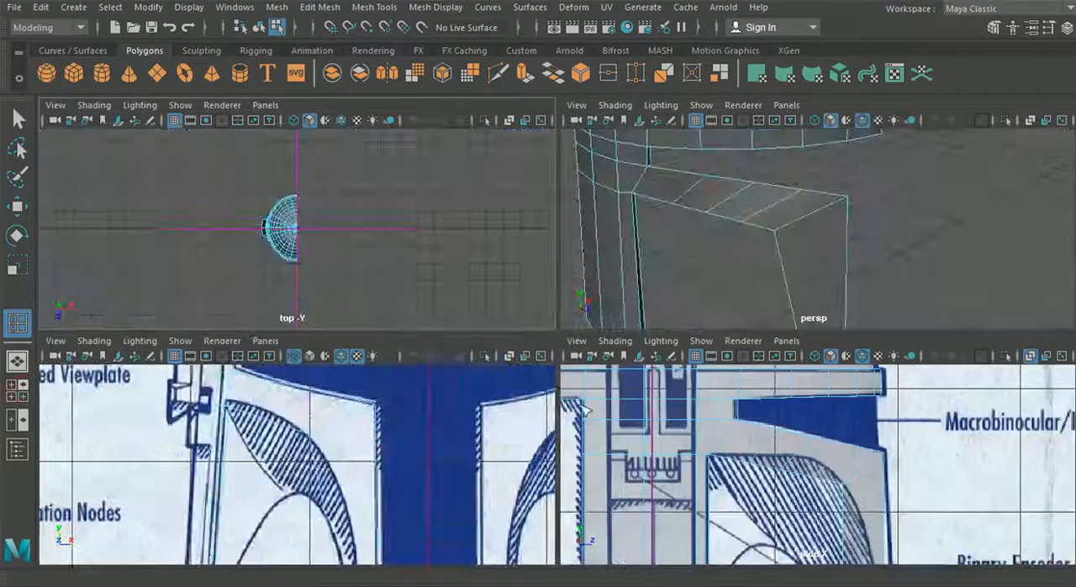
Move the first two lower edge-loop vertices of the strip up toward the cheek's upper outline in the side view
key("space")
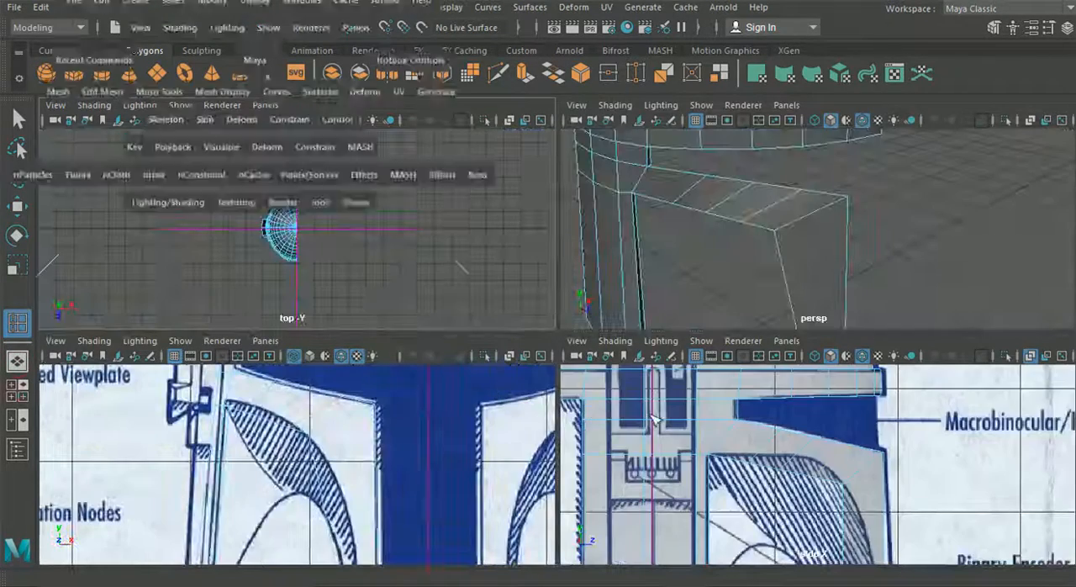
key("w")
right_click_drag(466, 141, 403, 121)
scroll(425, 287, "up", 2)
left_click_drag(395, 346, 413, 328)
left_click_drag(471, 358, 499, 329)
Move the strip's three upper edge-loop vertices vertically onto the visor's lower outline in the side view
left_click_drag(455, 243, 478, 270)
left_click_drag(469, 190, 468, 185)
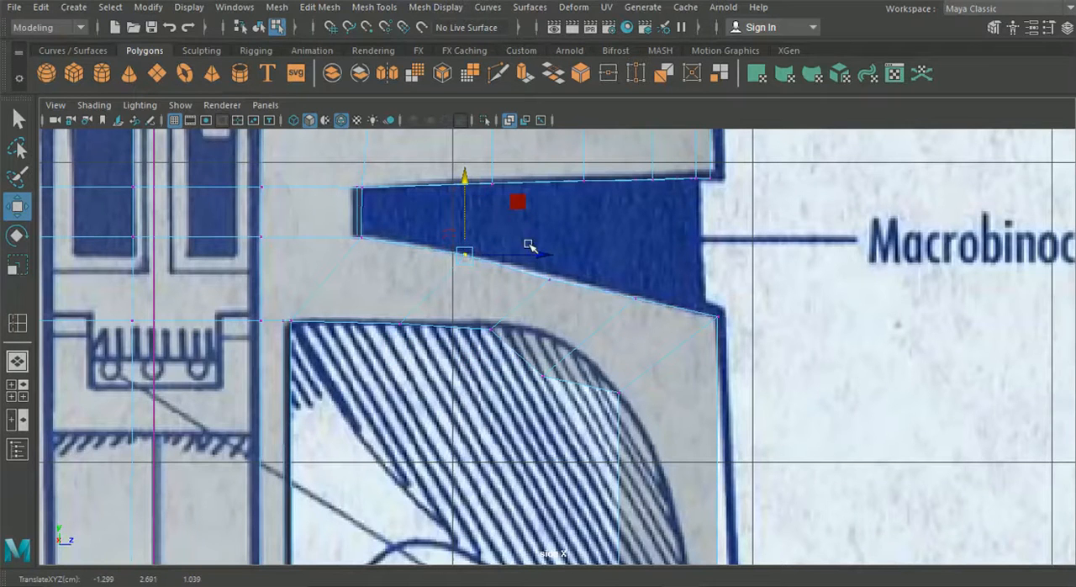
scroll(528, 244, "up", 3)
left_click_drag(560, 280, 529, 232)
left_click_drag(545, 186, 546, 183)
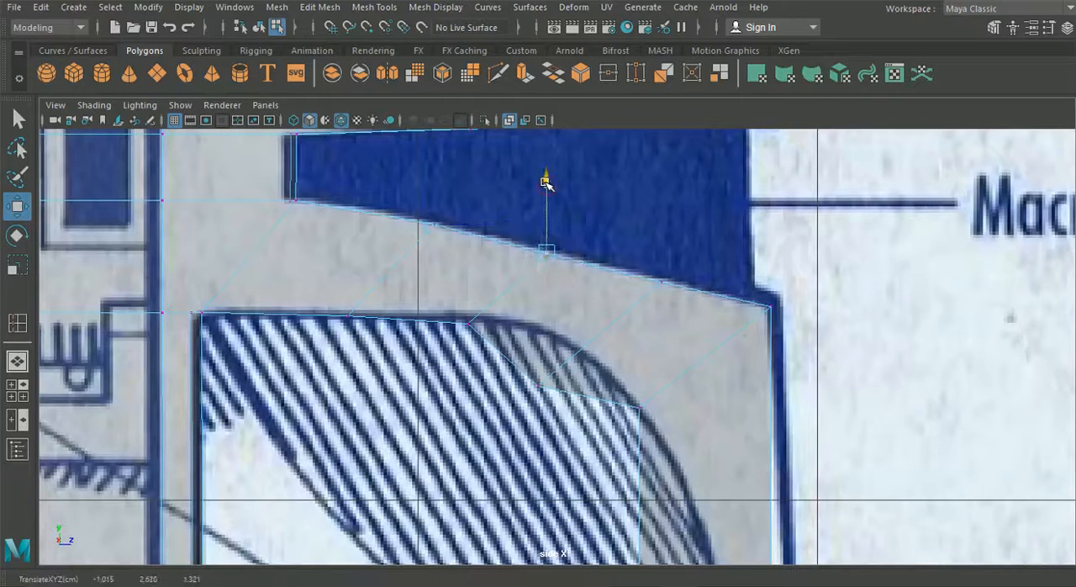
left_click_drag(687, 293, 662, 208)
Fit the strip's lower vertices to the curved cheek outline in the side view, placing the third at about Y 2.370 and Z 1.432
mouse_move(541, 432)
left_mouse_down()
mouse_move(540, 372)
mouse_move(588, 353)
left_mouse_up()
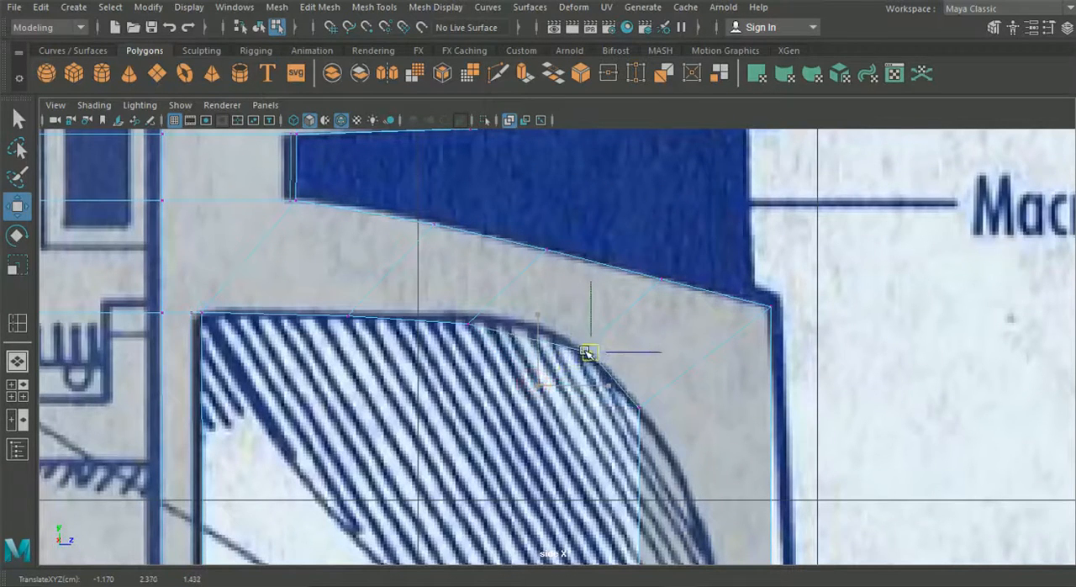
left_click_drag(618, 389, 698, 410)
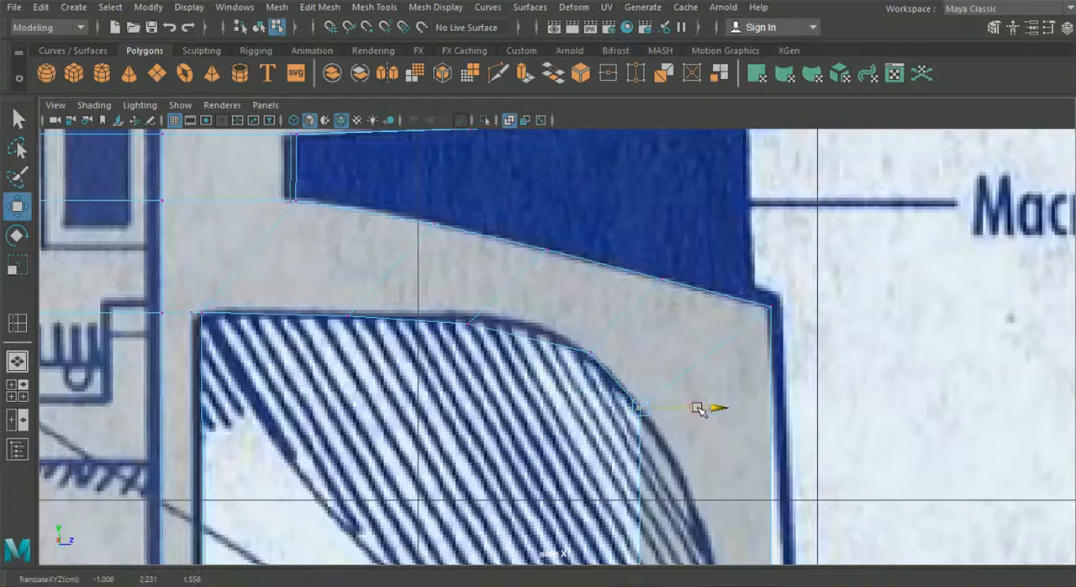
left_click(467, 322)
left_click_drag(467, 321, 512, 319)
middle_click_drag(504, 333, 452, 298, "alt")
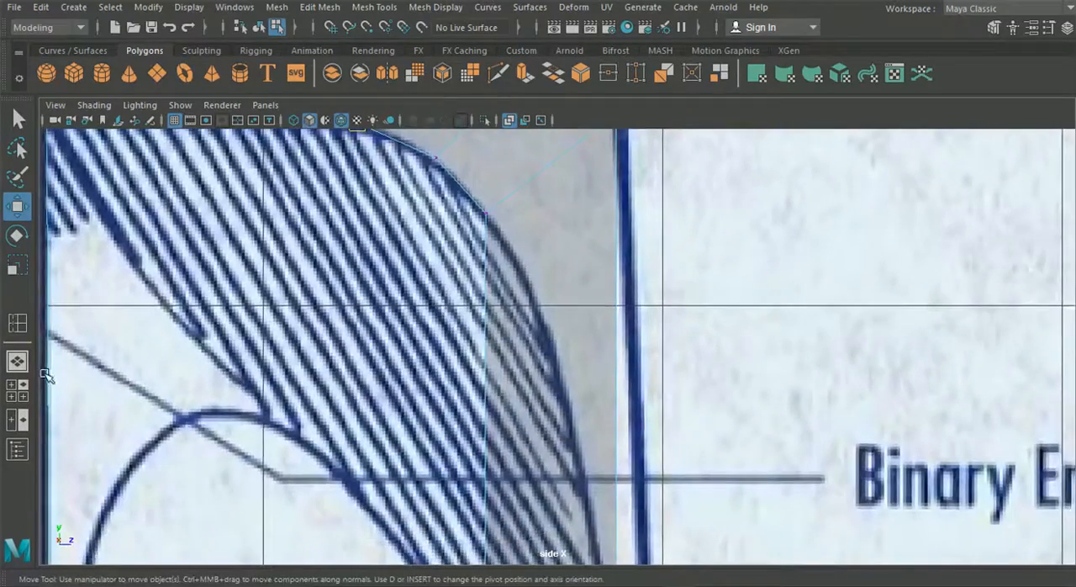
Shift the strip's lower vertices along X onto the front-view cheek curve, at about X -1.401, -1.208 and -1.006
left_click(17, 389)
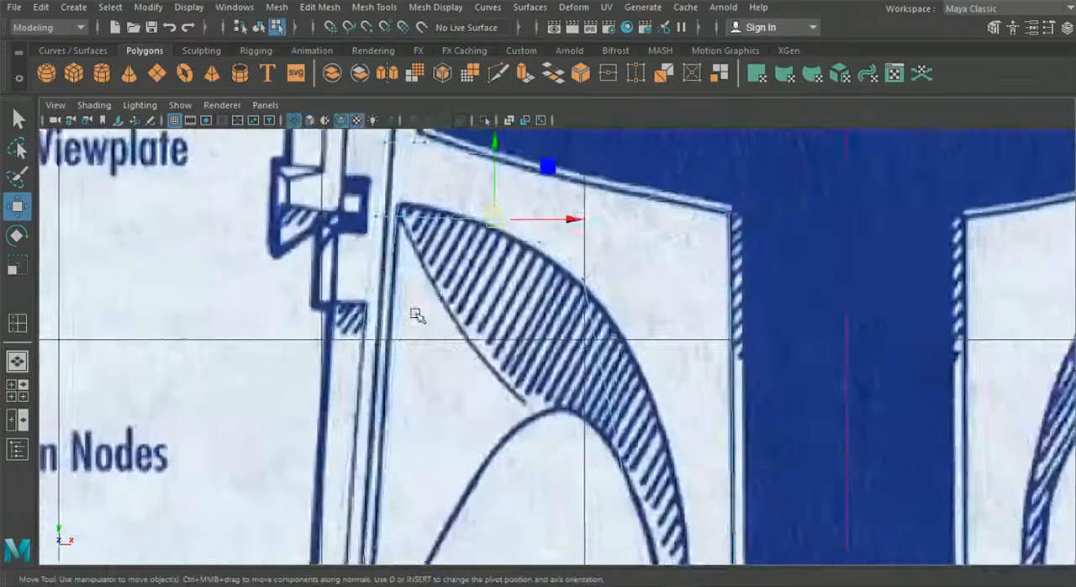
scroll(503, 180, "up", 3)
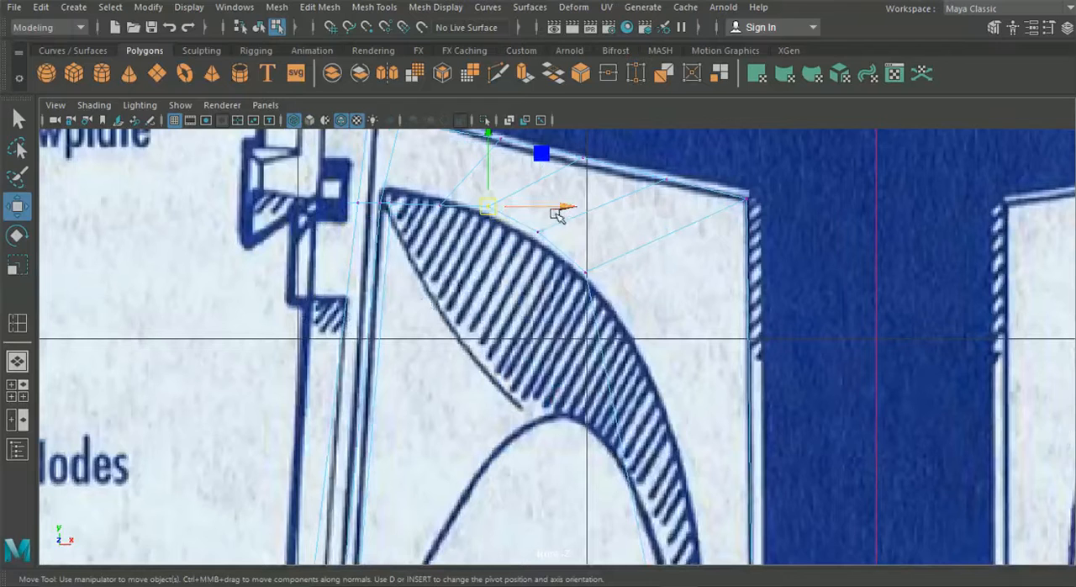
left_click(438, 200)
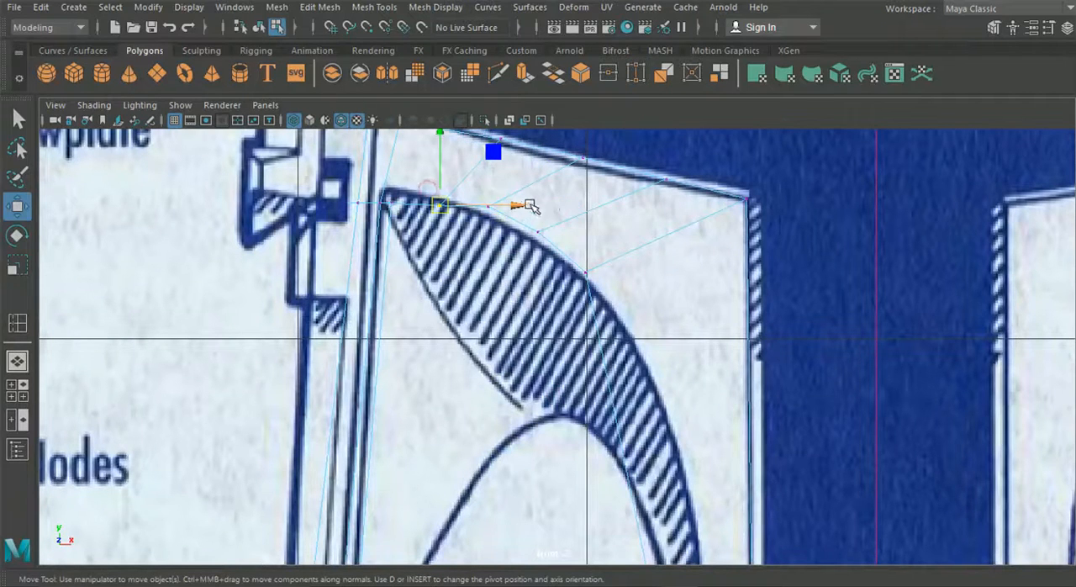
left_click_drag(520, 204, 562, 210)
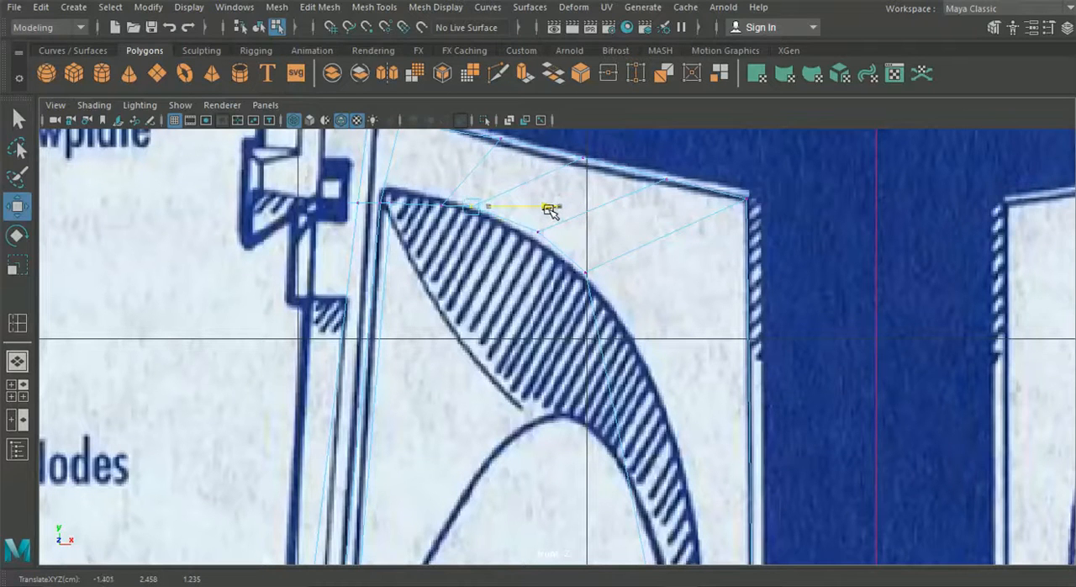
left_click(536, 231)
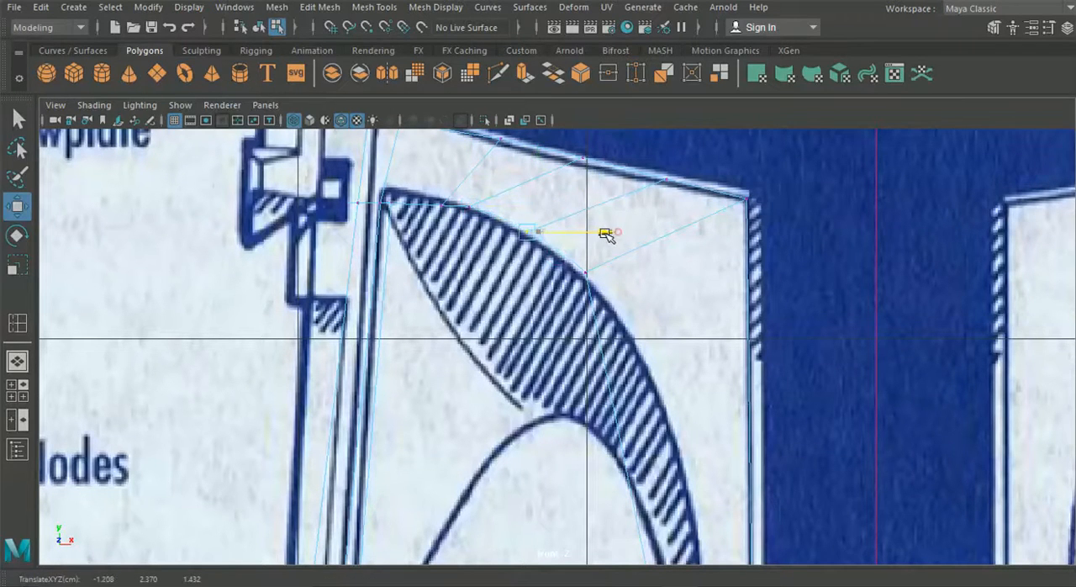
left_click(586, 272)
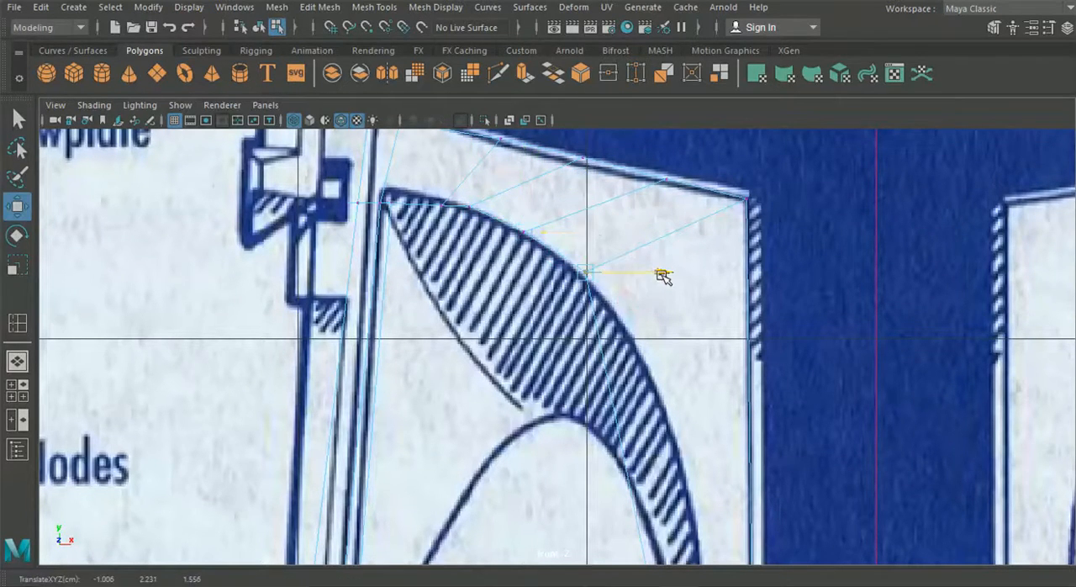
middle_click_drag(547, 226, 580, 308, "alt")
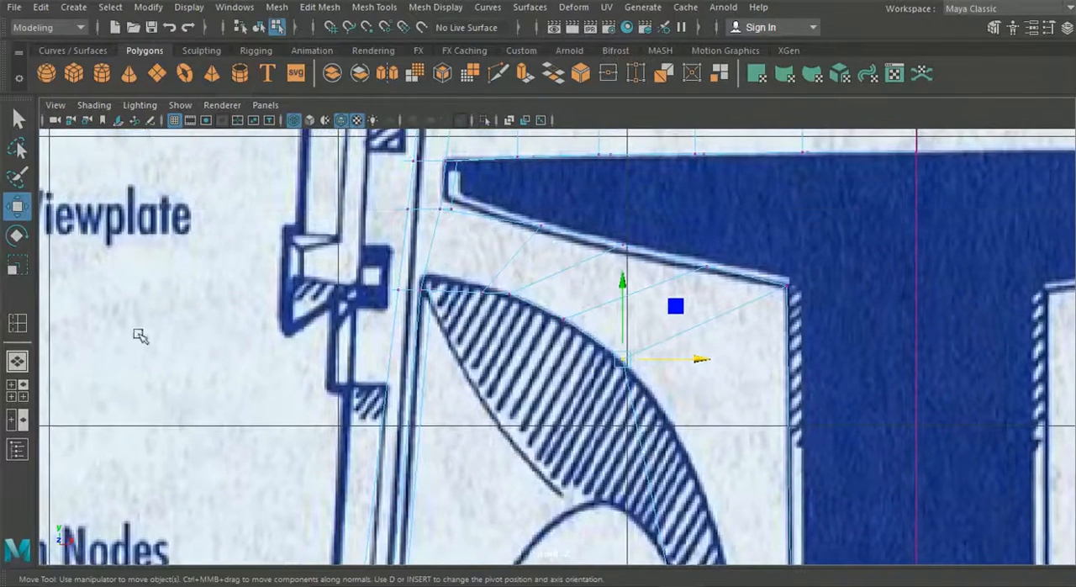
Adjust the strip's first lower loop vertex along X, checking its curvature in the perspective and front views
left_click(28, 360)
left_click_drag(413, 313, 477, 244, "alt")
left_click(293, 205)
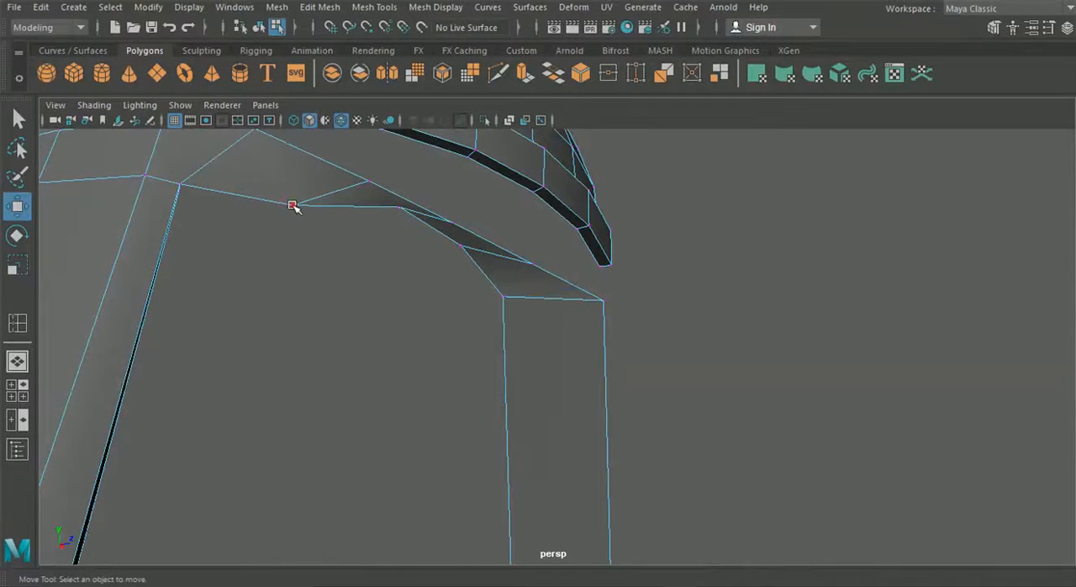
left_click(400, 207)
left_click(34, 384)
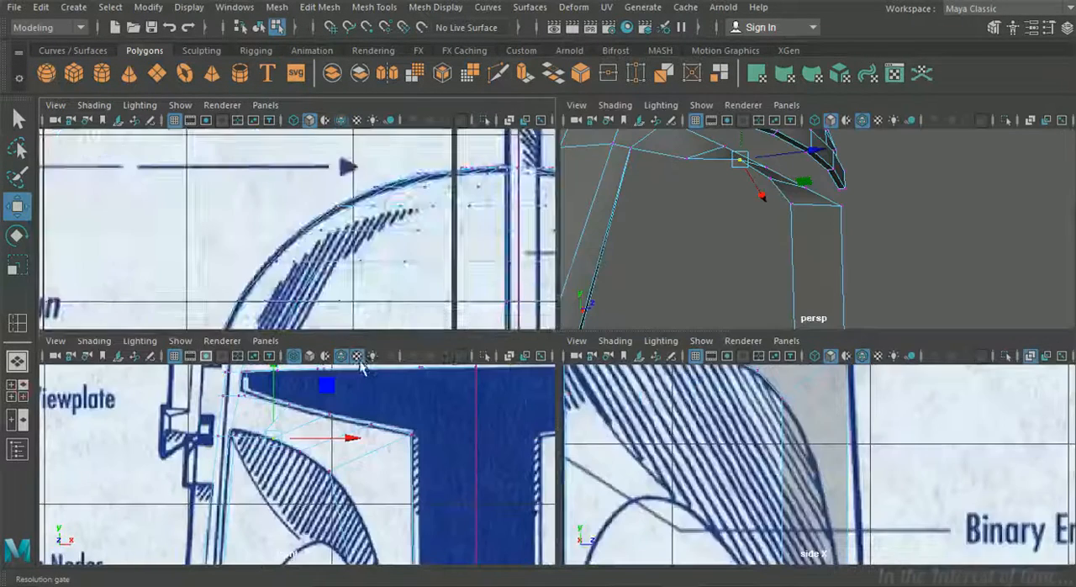
middle_click_drag(654, 429, 684, 530, "alt")
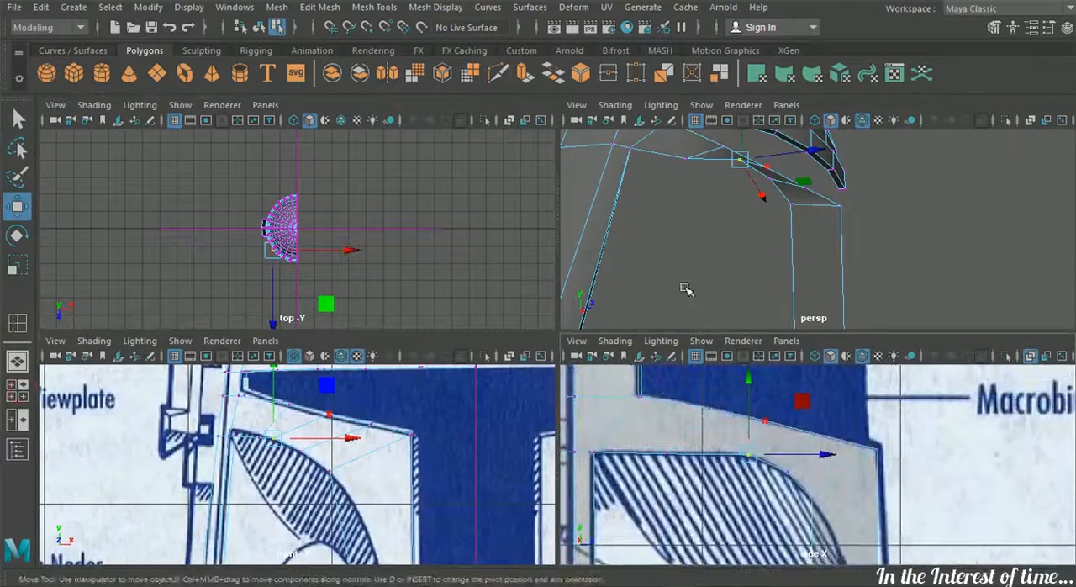
left_click_drag(685, 289, 670, 197, "alt")
left_click_drag(761, 191, 710, 189)
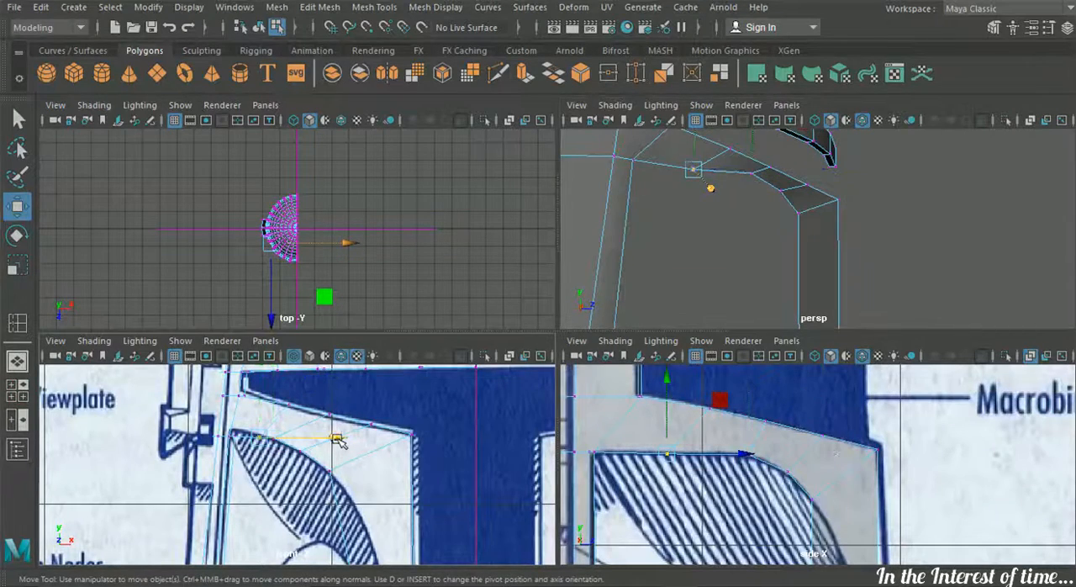
left_click_drag(339, 441, 328, 442)
left_click_drag(725, 252, 674, 265, "alt")
Reposition the strip's loop vertices in the perspective view to smooth its bend around the face
key("space")
mouse_move(493, 319)
left_mouse_down("alt")
mouse_move(456, 319)
mouse_move(529, 283)
mouse_move(486, 338)
mouse_move(485, 328)
left_mouse_up("alt")
left_click(403, 420)
left_click_drag(405, 342, 406, 354)
left_click_drag(451, 381, 421, 227, "alt")
left_click(476, 324)
left_click_drag(502, 341, 496, 307, "alt")
left_click_drag(500, 372, 503, 379)
left_click(583, 342)
mouse_move(586, 344)
left_mouse_down("alt")
mouse_move(594, 385)
mouse_move(597, 329)
left_mouse_up("alt")
left_click_drag(602, 387, 599, 377)
left_click_drag(599, 377, 572, 326, "alt")
Even out the strip's vertices near the front corner and adjust the upper corner vertex along X in the perspective view
left_click(561, 277)
left_click_drag(602, 250, 567, 281)
left_click_drag(568, 281, 636, 363, "alt")
left_click(661, 314)
left_click(650, 411)
left_click_drag(719, 430, 702, 428)
left_click_drag(702, 427, 613, 412, "alt")
left_click(569, 397)
left_click_drag(612, 412, 614, 461, "alt")
key("space")
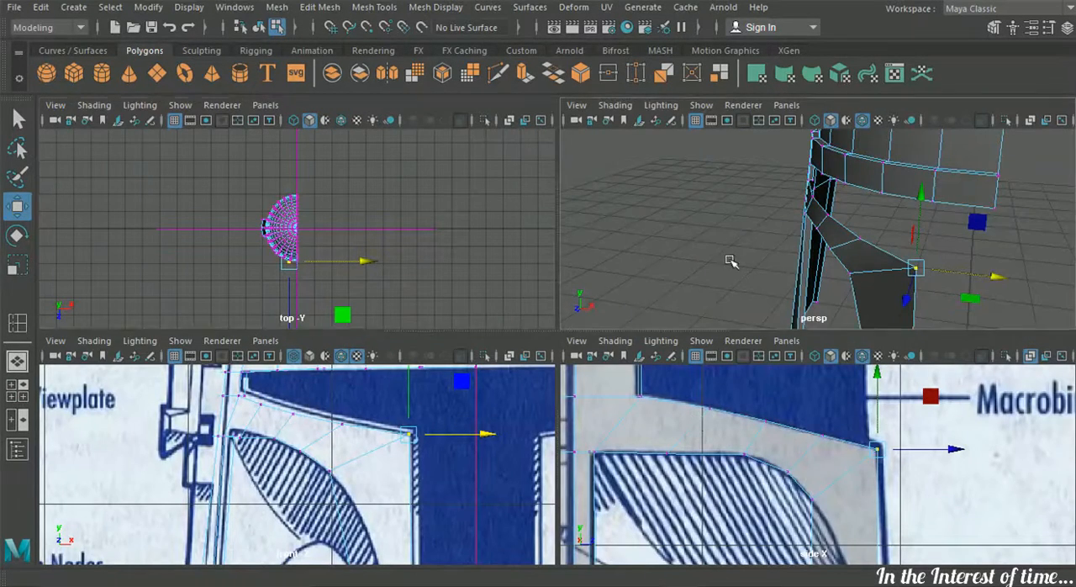
Shift the strip's upper vertices below the visor along X so its upper edge follows a smooth curve
left_click_drag(732, 259, 790, 261, "alt")
right_click_drag(790, 261, 895, 257, "alt")
left_click_drag(895, 257, 823, 173, "alt")
left_click(846, 219)
left_click(853, 190)
left_click_drag(861, 202, 796, 172, "alt")
left_click(789, 164)
left_click_drag(832, 206, 804, 209, "alt")
left_click(852, 238)
left_click_drag(904, 208, 794, 172)
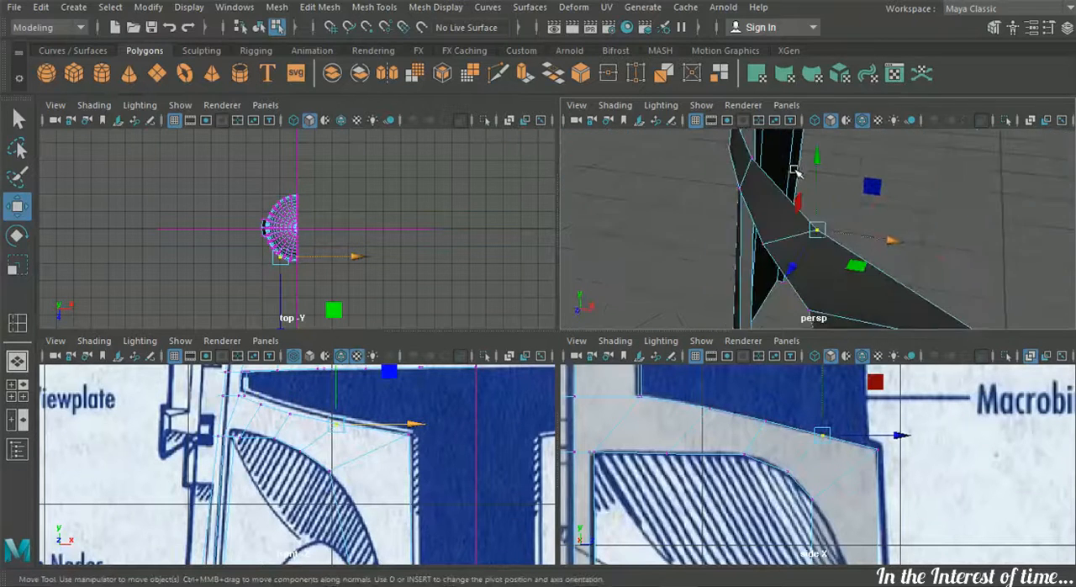
left_click_drag(883, 222, 792, 207, "alt")
Move the strip's upper front corner vertex slightly forward along Z and check the bend from several angles
scroll(816, 221, "down", 3)
left_click(818, 255)
left_click_drag(863, 268, 863, 273)
left_click_drag(862, 272, 803, 271, "alt")
left_click_drag(736, 283, 732, 285)
left_click_drag(732, 285, 845, 205, "alt")
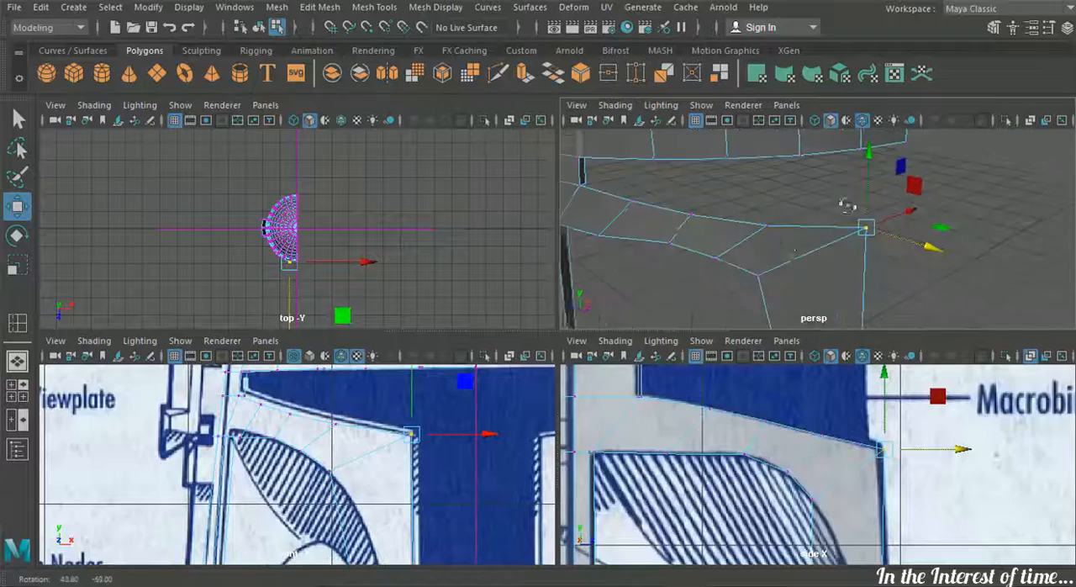
left_click_drag(807, 300, 899, 250, "alt")
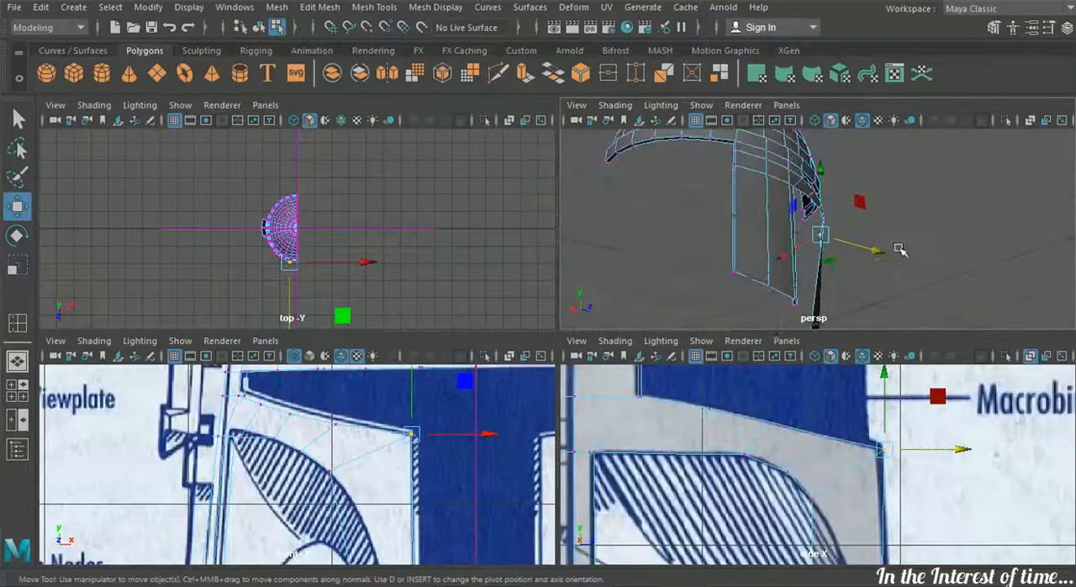
Lower the strip's inner corner vertex slightly onto the curved cheek outline in the side view
key("space")
left_click_drag(572, 218, 403, 334, "alt")
left_click(21, 394)
key("space")
scroll(630, 401, "down", 6)
scroll(536, 314, "up", 5)
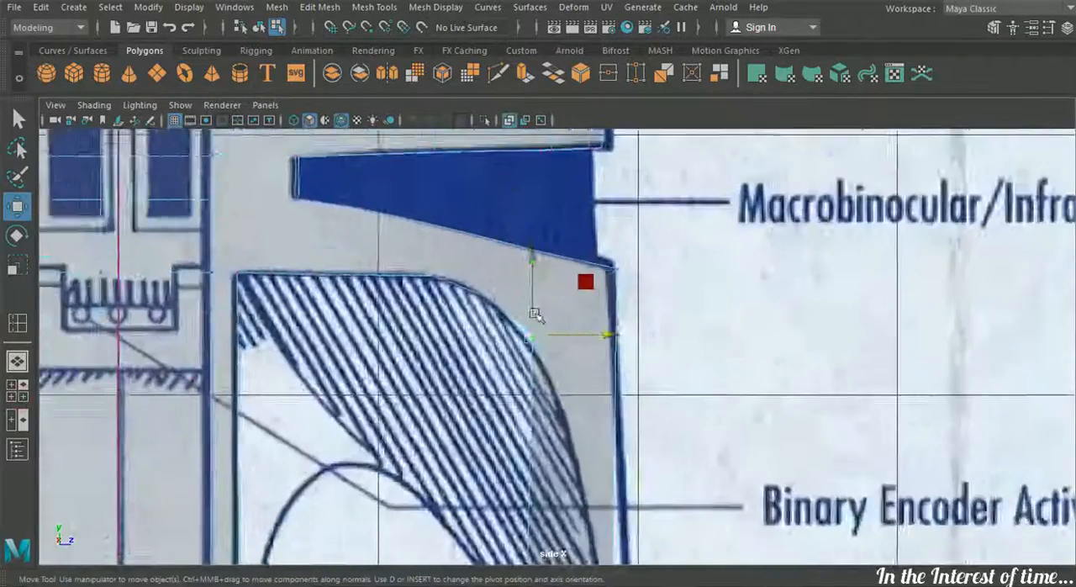
scroll(535, 313, "up", 2)
left_click_drag(529, 252, 529, 259)
Realign the three remaining lower strip vertices with the cheek's upper outline in the side view
left_click(406, 257)
left_click_drag(410, 257, 418, 258)
left_click(285, 256)
left_click_drag(286, 256, 285, 253)
left_click(478, 287)
left_click_drag(480, 289, 482, 289)
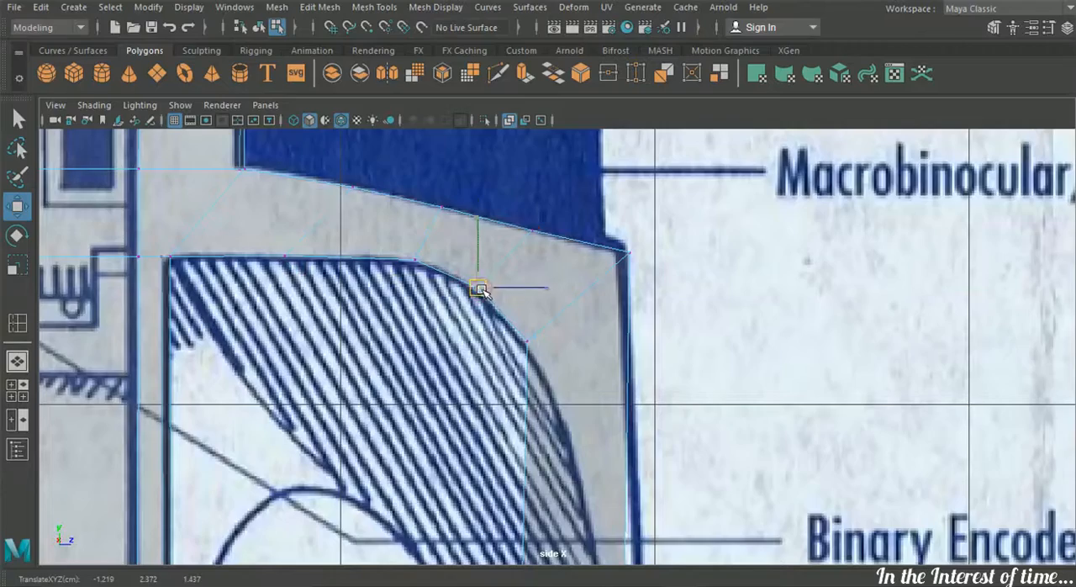
Nudge the strip's upper front corner vertex onto the corner of the side-view visor outline
middle_click_drag(474, 221, 490, 289, "alt")
scroll(504, 287, "up", 5)
left_click_drag(667, 277, 732, 323)
left_click_drag(704, 303, 701, 308)
left_click(11, 387)
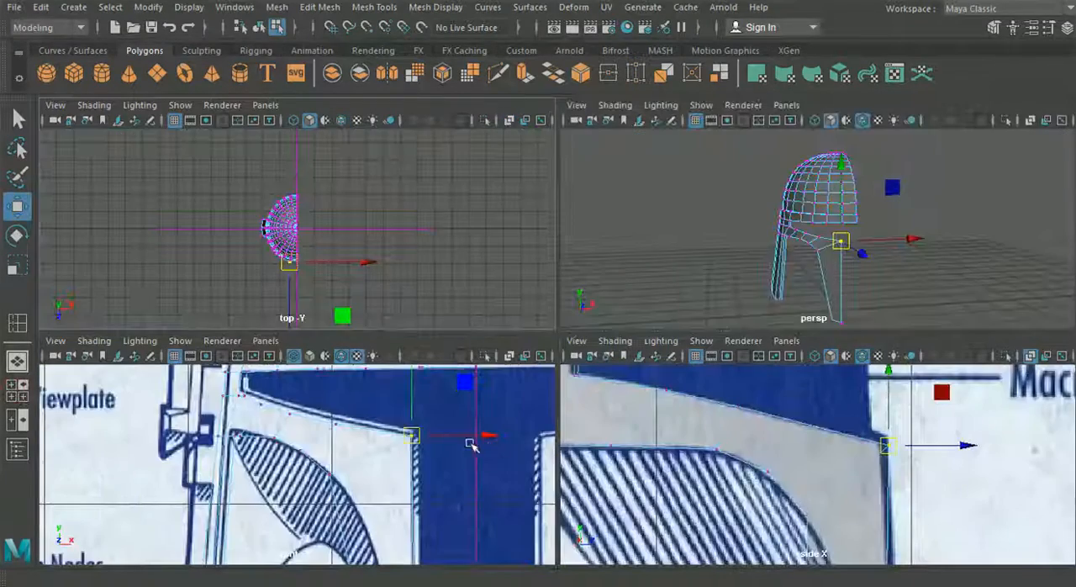
Raise the strip's upper loop vertices toward the visor's lower outline in the front view
key("space")
left_click_drag(453, 205, 421, 187)
left_click_drag(436, 147, 435, 149)
left_click_drag(467, 208, 485, 224)
left_click_drag(479, 167, 480, 163)
left_click_drag(558, 240, 544, 185)
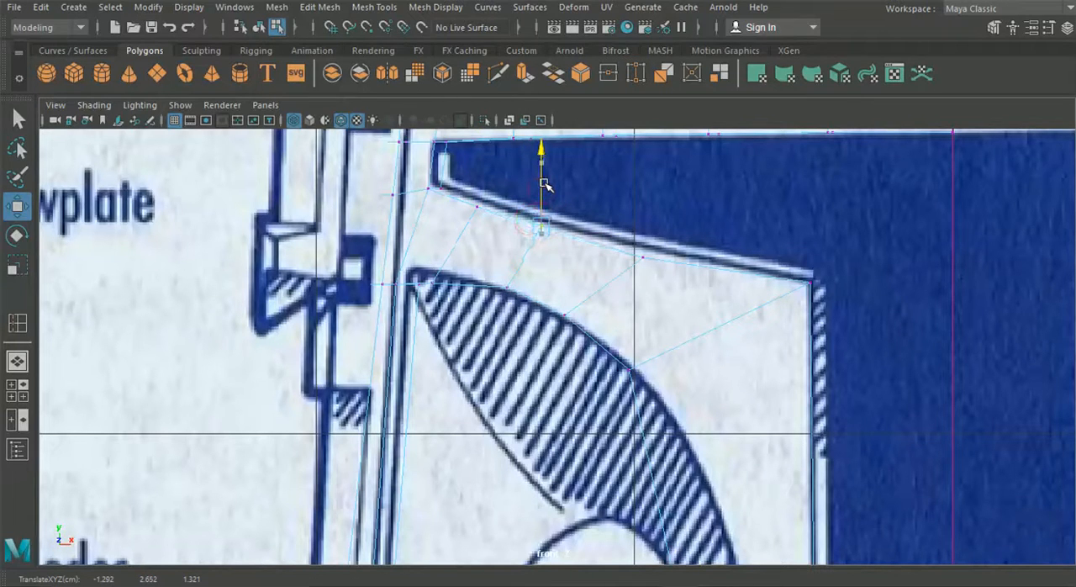
left_click(641, 256)
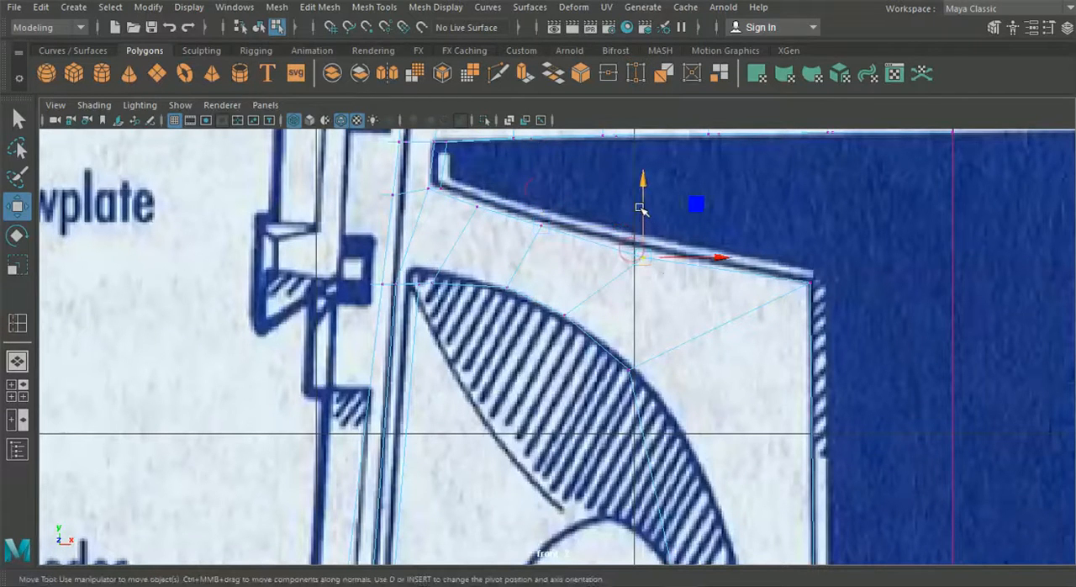
left_click_drag(643, 206, 644, 204)
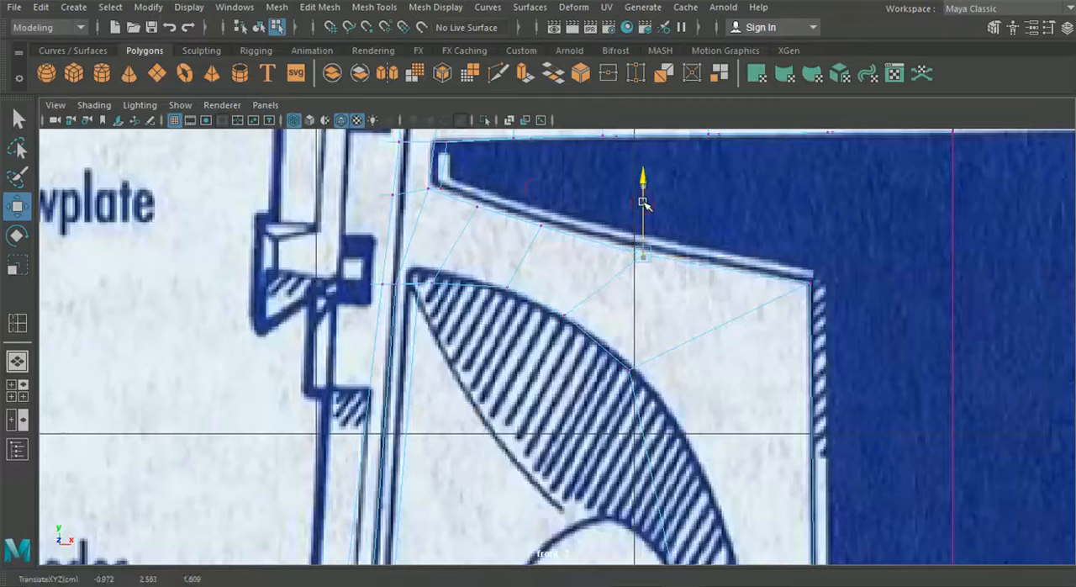
left_click(828, 280)
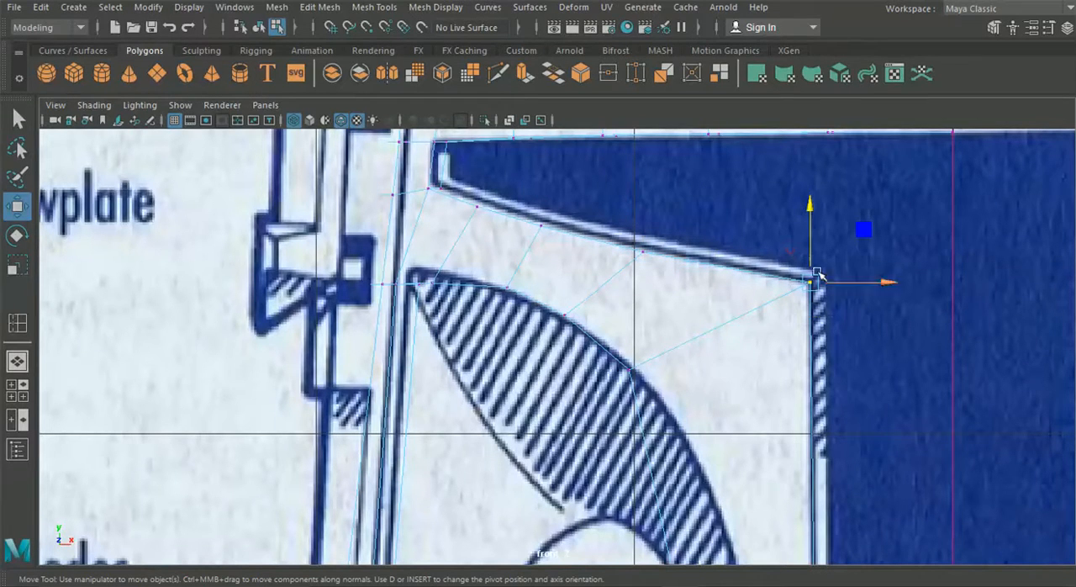
Fit the strip's lower vertices vertically to the front-view cheek curve, placing the first at about X -1.637 and Y 2.499
left_click_drag(507, 288, 509, 292)
left_click_drag(426, 275, 435, 290)
left_click_drag(434, 221, 434, 212)
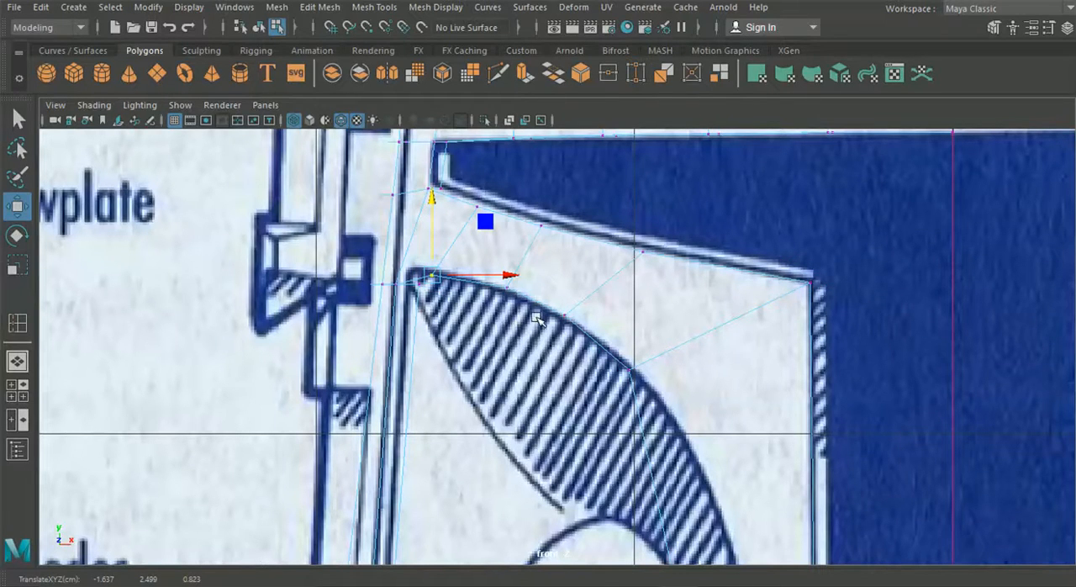
left_click(507, 288)
left_click_drag(510, 214, 510, 215)
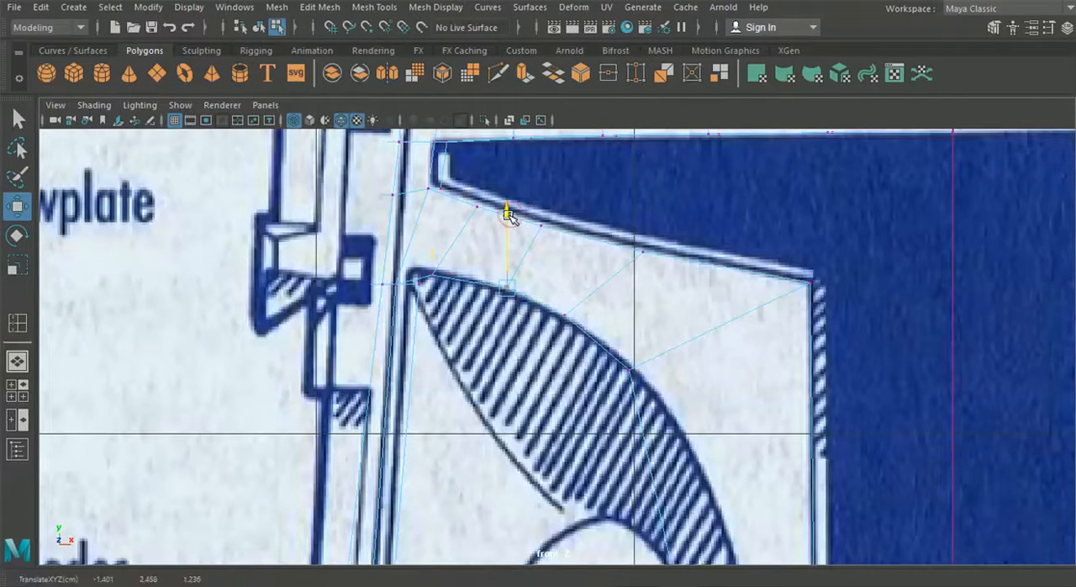
left_click(626, 370)
left_click_drag(633, 294, 632, 291)
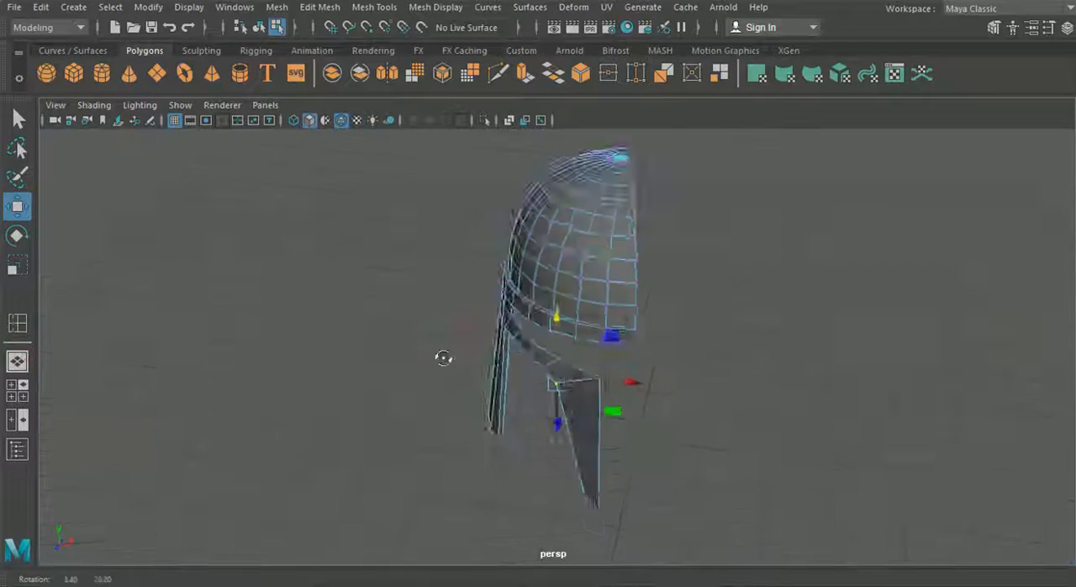
Nudge the strip's inner corner vertex along Z in the perspective view while checking the curve from behind
mouse_move(442, 355)
left_mouse_down("alt")
mouse_move(355, 351)
mouse_move(448, 355)
mouse_move(429, 361)
mouse_move(445, 371)
left_mouse_up("alt")
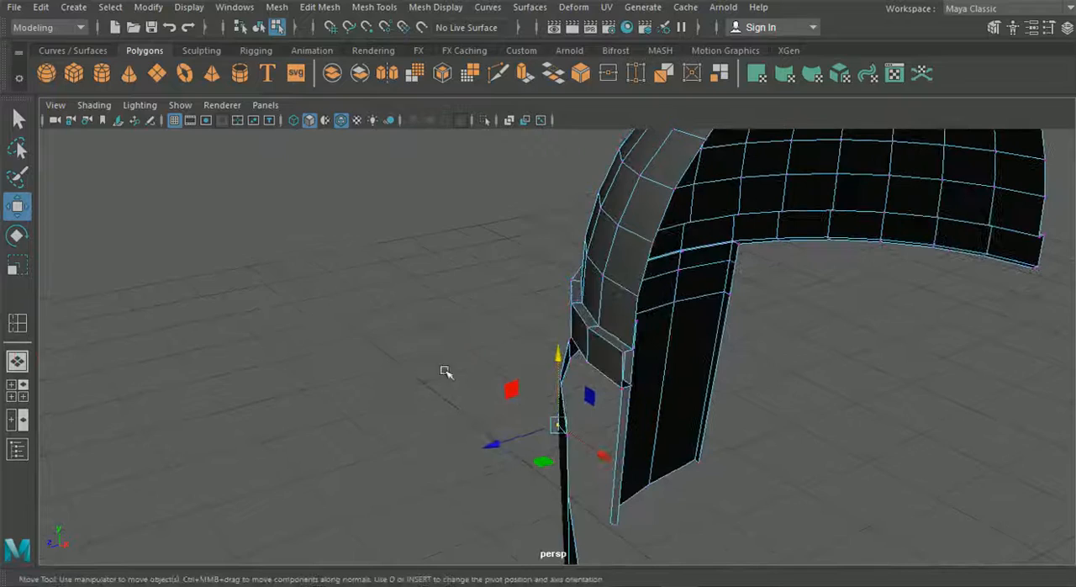
left_click_drag(593, 491, 402, 437, "alt")
left_click_drag(441, 398, 605, 454, "alt")
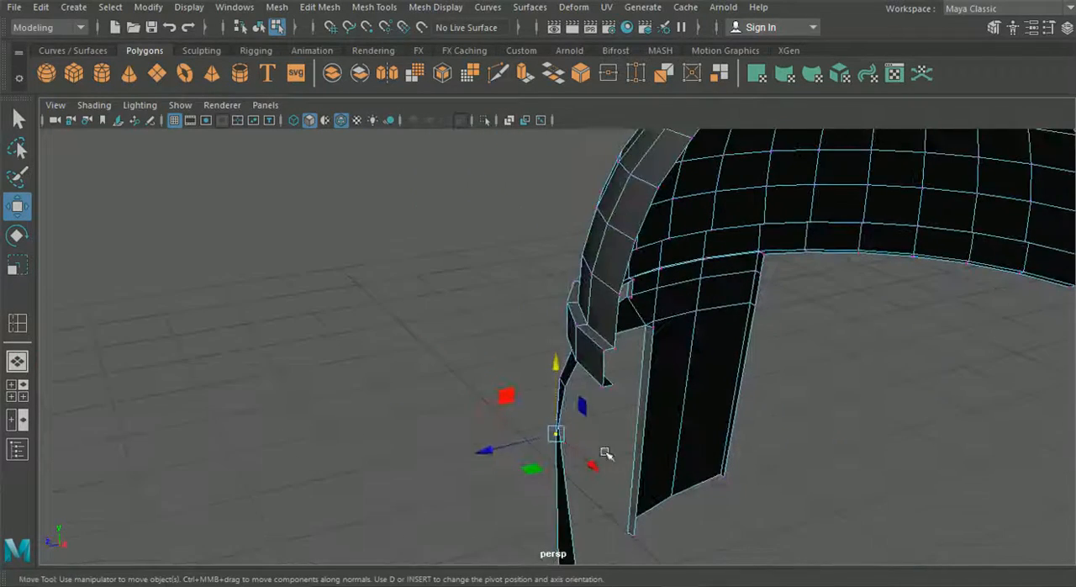
middle_click_drag(484, 454, 483, 453)
left_click_drag(391, 472, 677, 437, "alt")
Insert three horizontal edge loops across the strip's vertical front part beside the visor slot in the front view
left_click(16, 389)
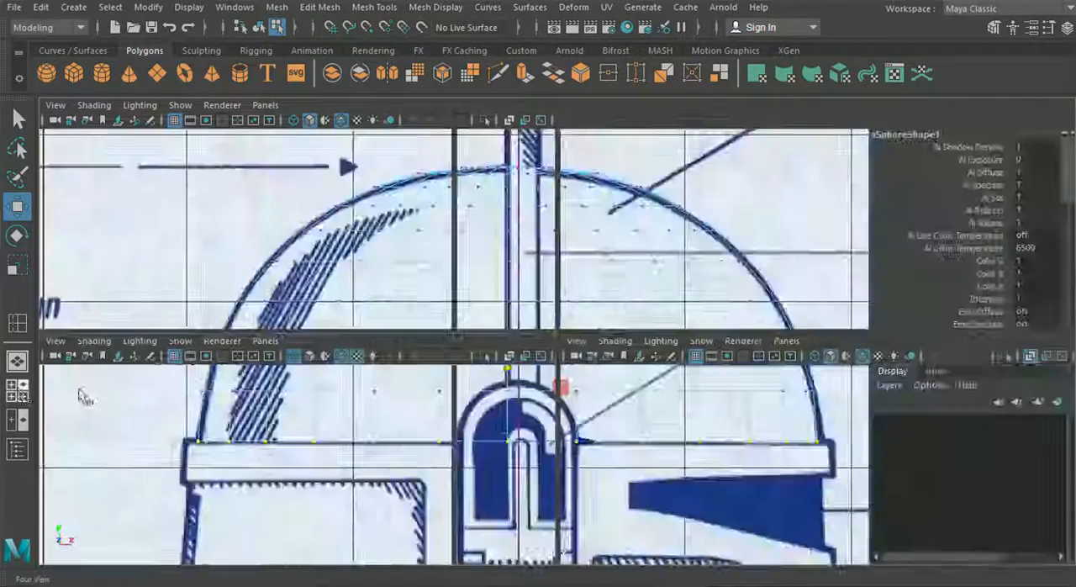
key("space")
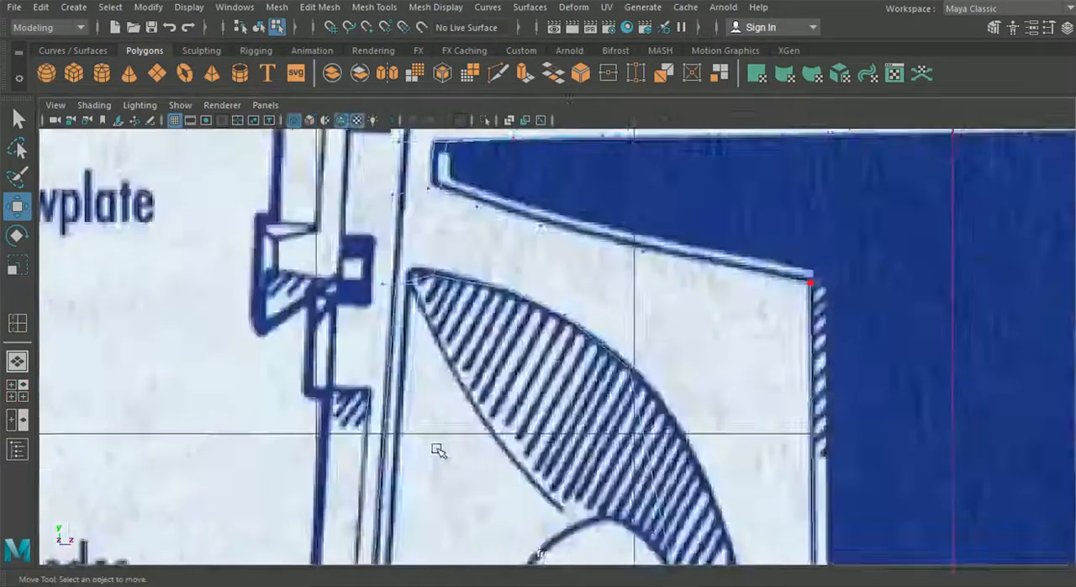
scroll(362, 377, "down", 5)
scroll(557, 357, "up", 4)
scroll(557, 358, "up", 2)
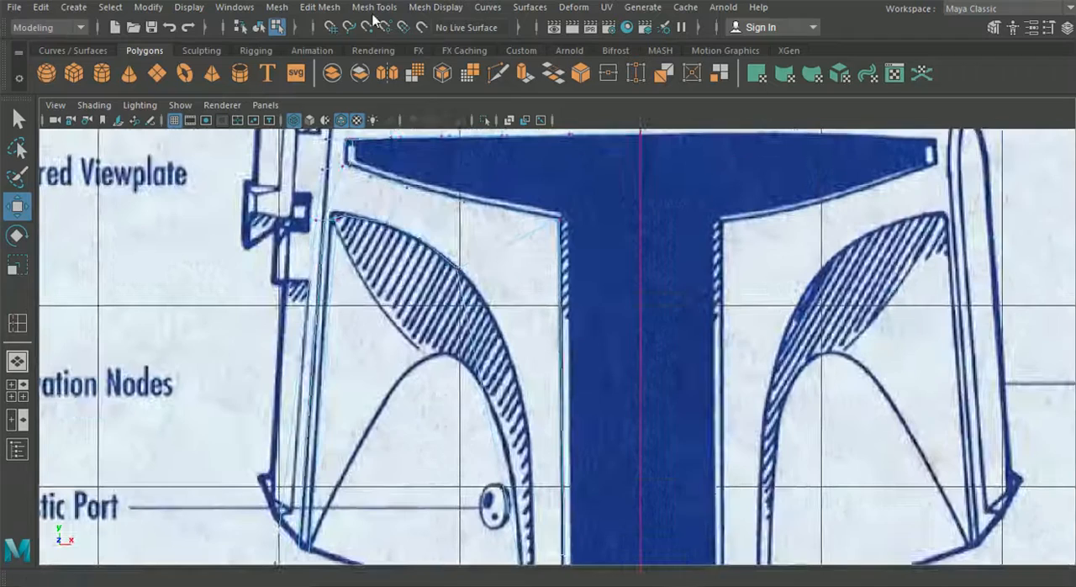
left_click(374, 7)
left_click(424, 126)
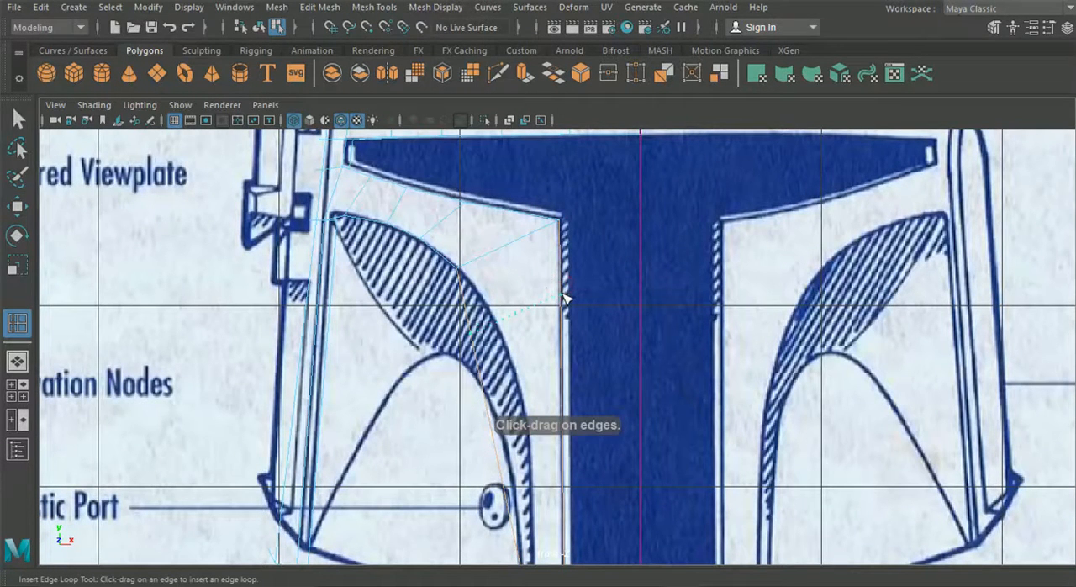
middle_click_drag(577, 455, 581, 403, "alt")
left_click(573, 450)
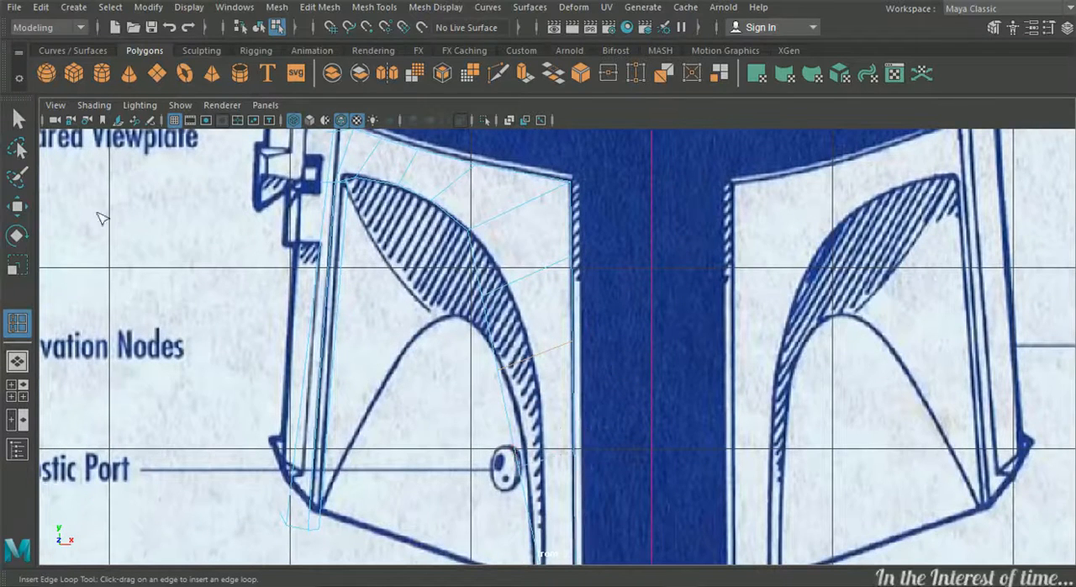
Move the new loops' outer vertices onto the front-view cheek curve, placing one at about X -0.692 and Y 0.958
left_click(21, 216)
right_click_drag(489, 256, 416, 126)
scroll(445, 244, "up", 3)
left_click_drag(444, 250, 473, 288)
left_click_drag(459, 274, 489, 262)
left_click_drag(454, 360, 492, 393)
left_click_drag(479, 379, 517, 372)
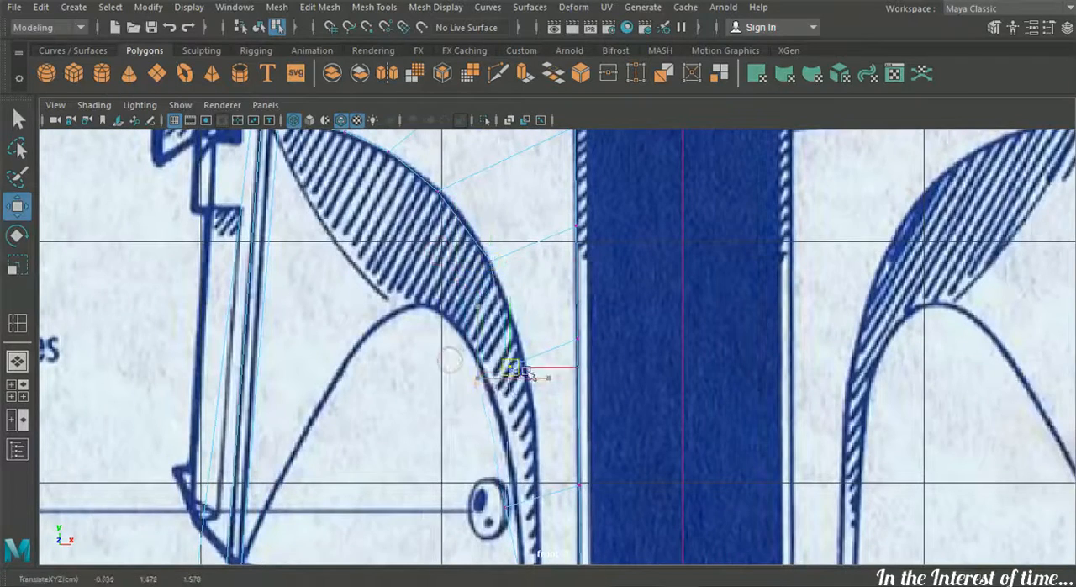
middle_click_drag(532, 363, 525, 233, "alt")
left_click_drag(524, 233, 545, 367)
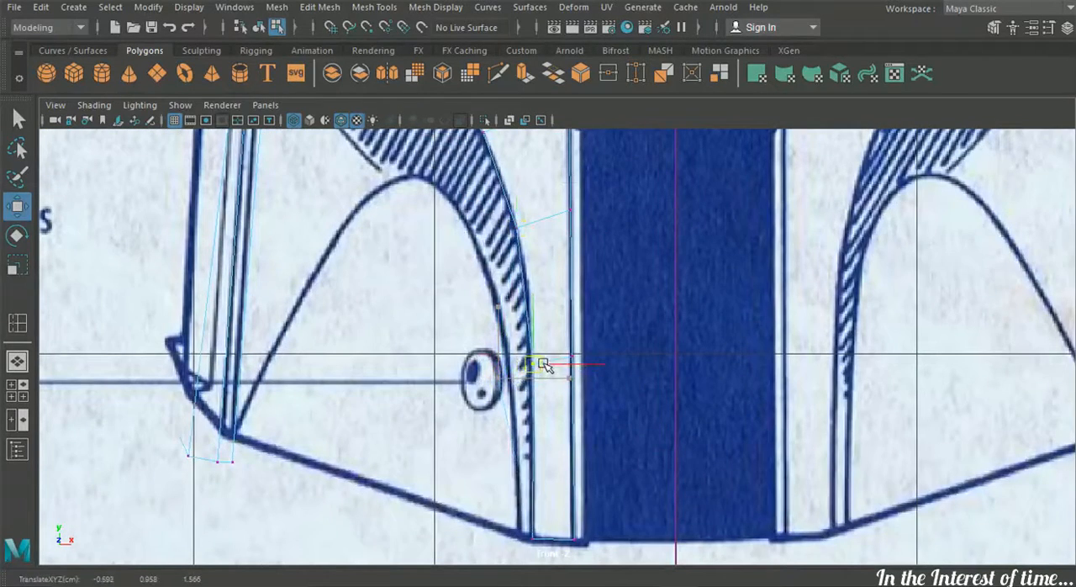
middle_click_drag(505, 350, 520, 465, "alt")
Shift the strip's curved-edge vertices along Z onto the cheek outline in the side view
left_click(18, 390)
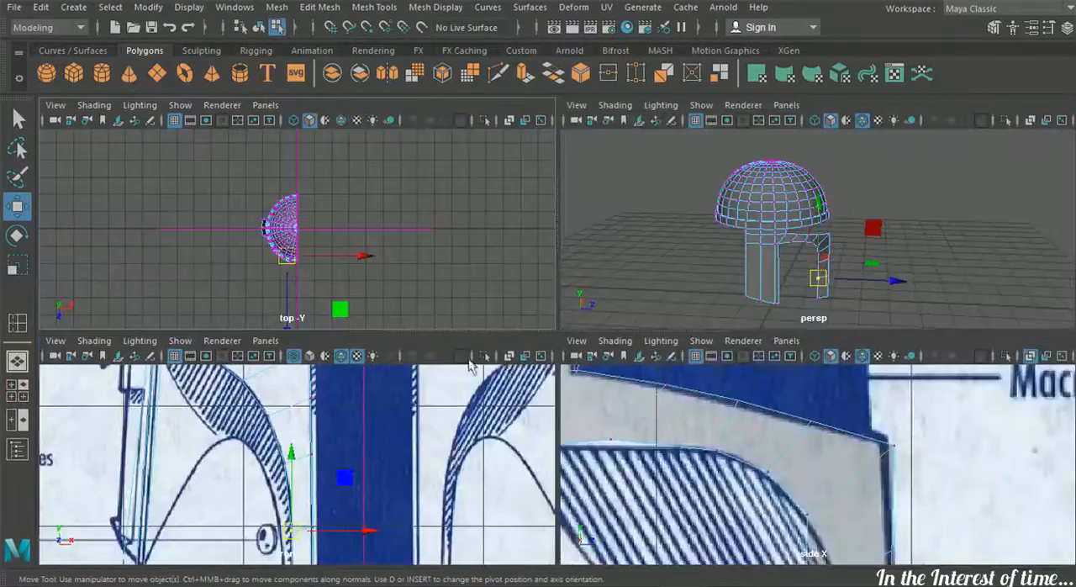
key("space")
left_click_drag(456, 427, 496, 473)
left_click_drag(559, 455, 629, 456)
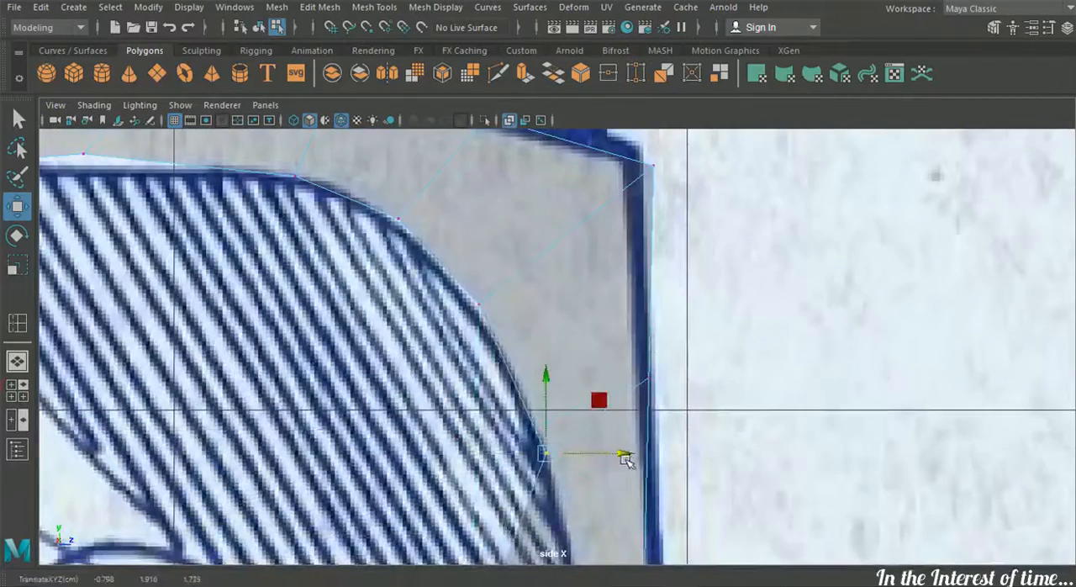
middle_click_drag(628, 456, 602, 250, "alt")
left_click_drag(639, 430, 638, 430)
left_click_drag(683, 413, 691, 414)
left_click_drag(425, 428, 464, 471)
left_click_drag(523, 450, 637, 450)
middle_click_drag(613, 484, 590, 296, "alt")
left_click_drag(563, 296, 623, 393)
middle_click_drag(637, 468, 626, 403, "alt")
left_click_drag(659, 293, 693, 298)
Align the remaining lower vertices of the strip with the side-view blueprint's front outline
scroll(680, 342, "down", 10)
scroll(639, 395, "up", 3)
left_click_drag(595, 467, 547, 367)
left_click_drag(640, 388, 650, 391)
scroll(586, 379, "up", 4)
left_click_drag(592, 314, 639, 316)
left_click_drag(489, 402, 536, 426)
left_click_drag(583, 414, 631, 421)
Refine the cheek strip's vertices in the perspective view while checking the frame's curvature from the front
left_click(12, 362)
scroll(447, 375, "up", 4)
left_click_drag(446, 374, 283, 314, "alt")
left_click(592, 381)
left_click_drag(546, 380, 556, 455, "alt")
left_click_drag(612, 487, 582, 482, "alt")
left_click_drag(521, 460, 519, 459)
left_click(358, 372)
scroll(358, 372, "down", 5)
left_click_drag(358, 372, 542, 355, "alt")
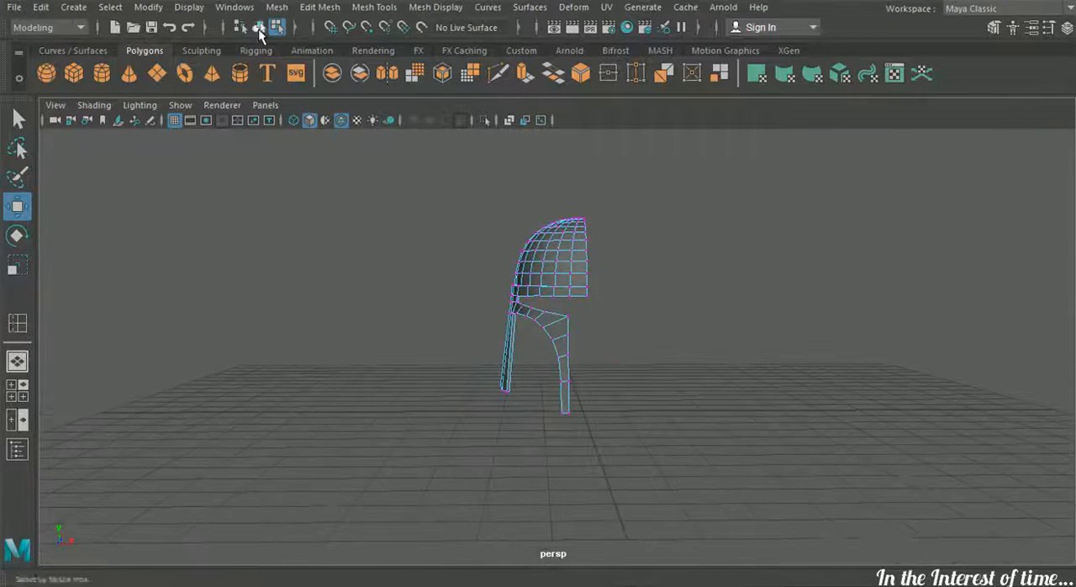
Select the edge loop where the dome meets the brow band and adjust its height slightly
left_click(259, 28)
scroll(420, 356, "up", 4)
left_click_drag(420, 355, 477, 325, "alt")
left_click(476, 323)
right_click_drag(467, 269, 443, 85)
scroll(580, 304, "up", 6)
double_click(517, 267)
left_click_drag(517, 267, 428, 204, "alt")
scroll(428, 204, "down", 4)
middle_click_drag(428, 204, 486, 400, "alt")
scroll(461, 346, "up", 1)
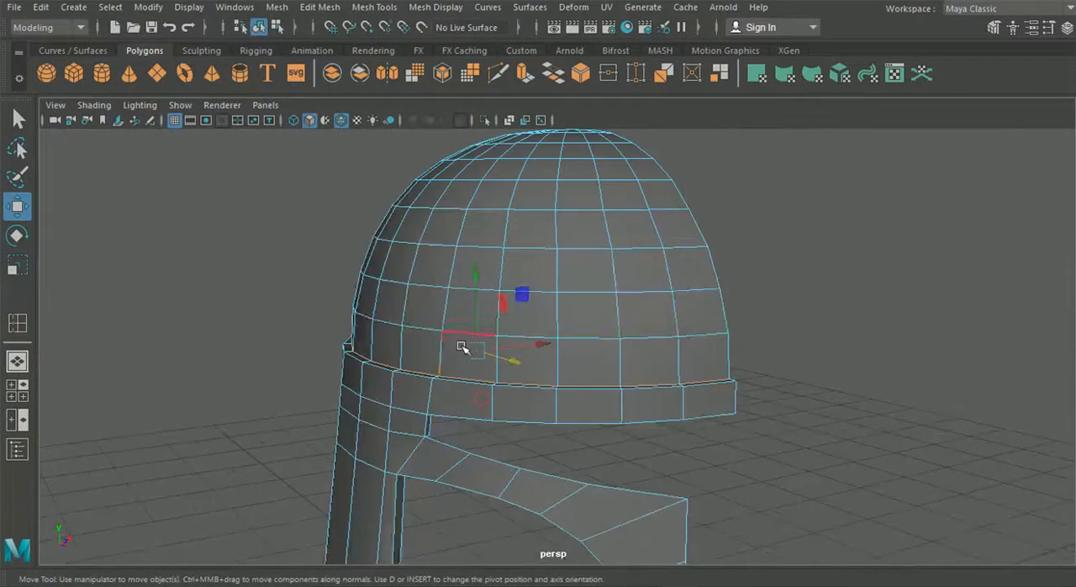
scroll(461, 346, "up", 2)
left_click_drag(463, 284, 405, 315)
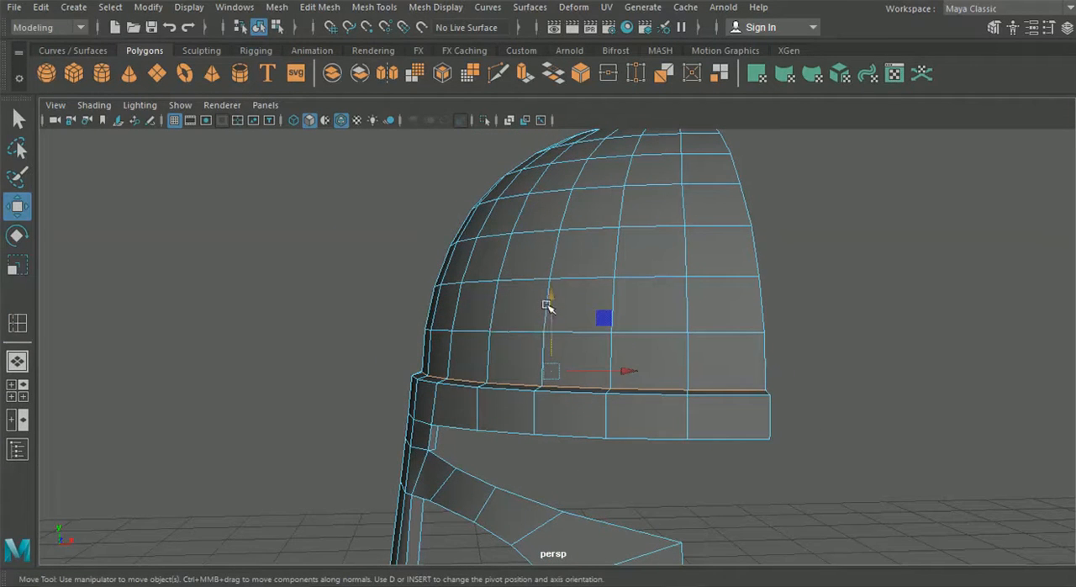
left_click_drag(285, 345, 547, 510, "alt")
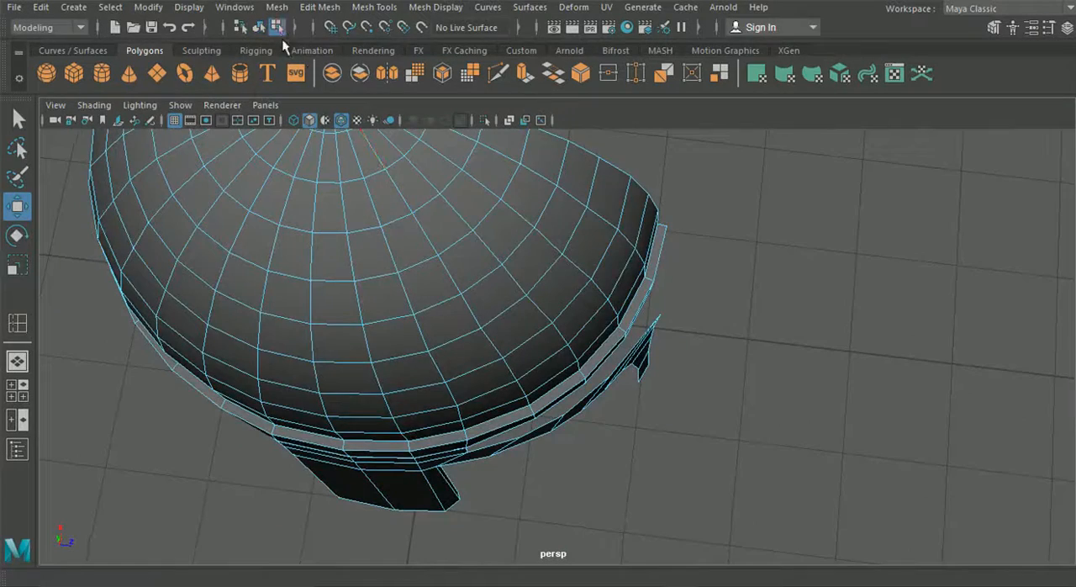
Preview the helmet mesh smoothed, return to the unsmoothed display, and compare the cheek strip with the front blueprint
key("3")
left_click_drag(663, 425, 621, 372, "alt")
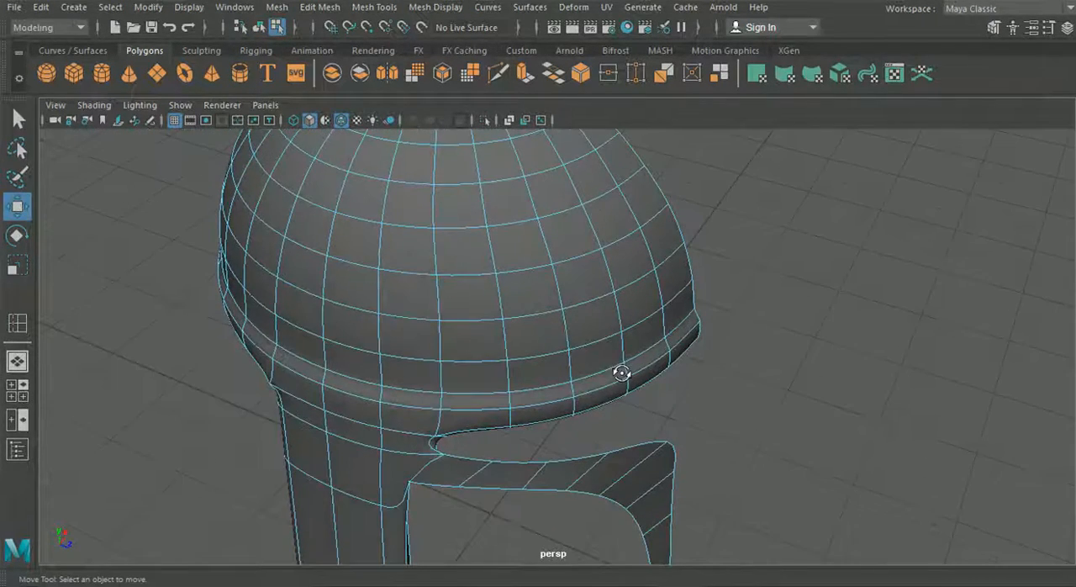
key("1")
scroll(768, 389, "down", 5)
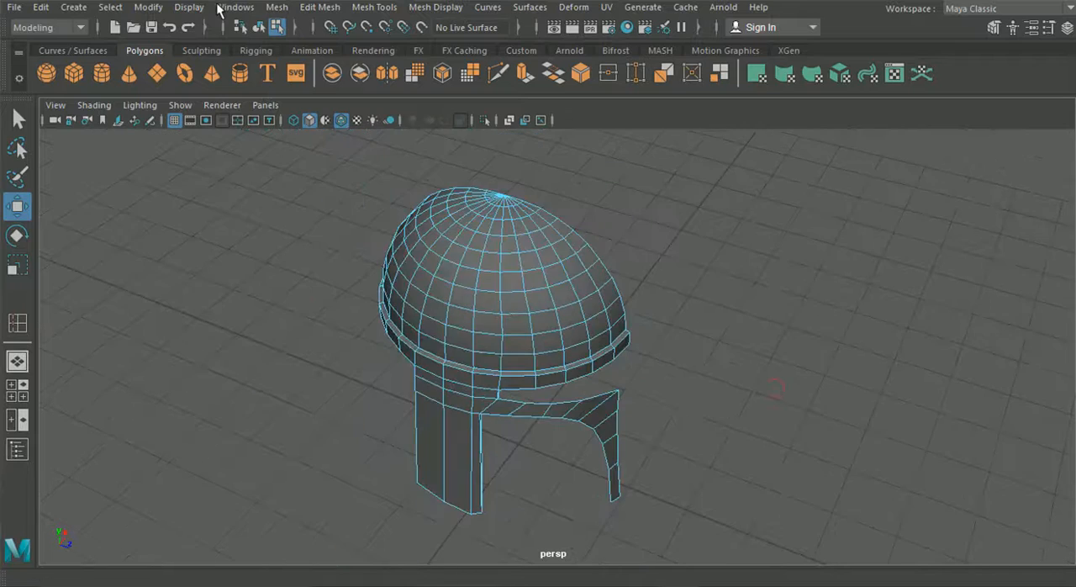
left_click(258, 27)
left_click_drag(295, 320, 201, 312, "alt")
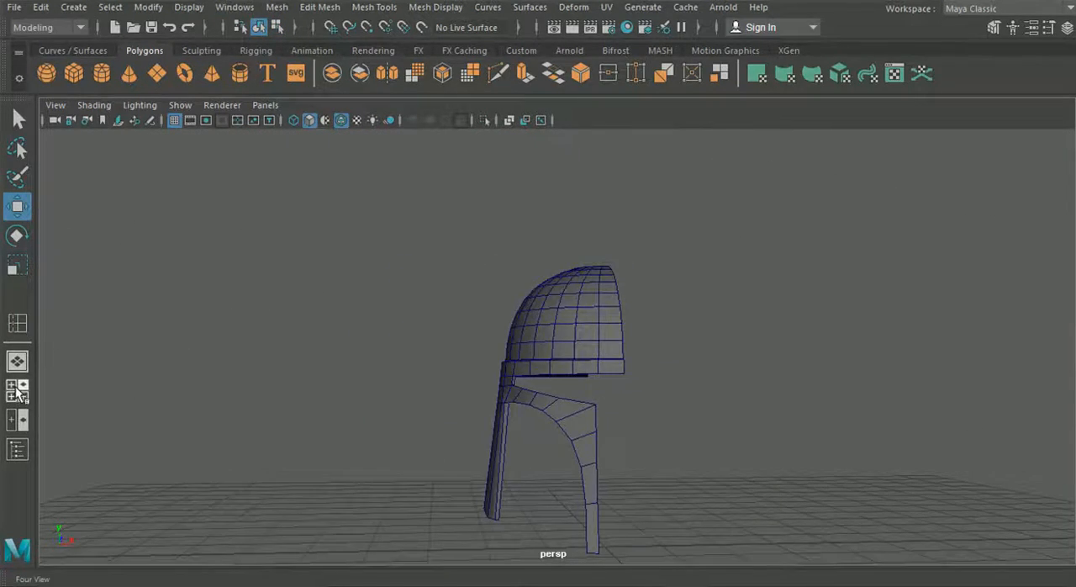
left_click(16, 389)
key("space")
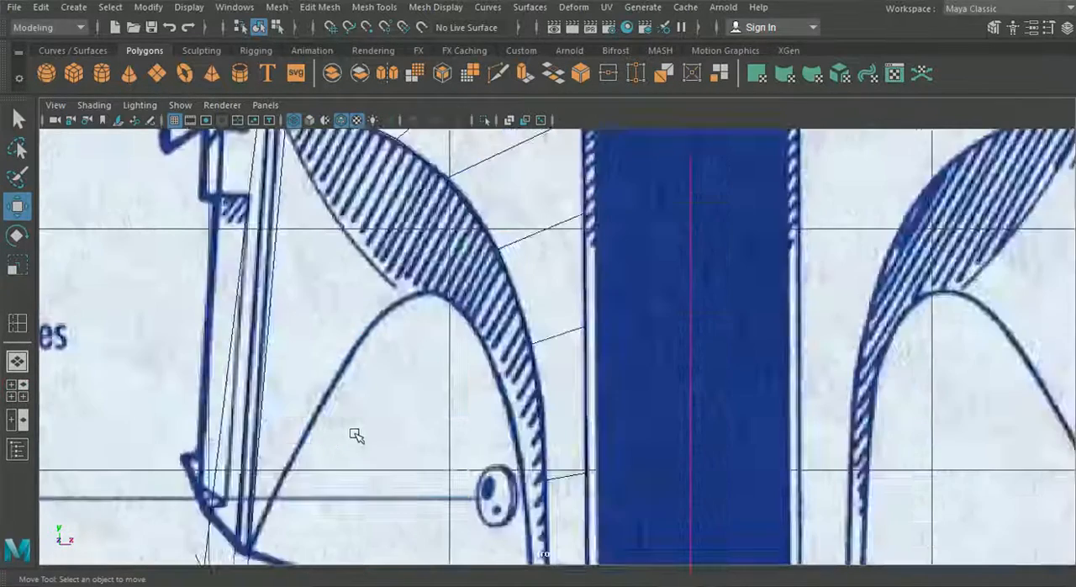
scroll(378, 440, "down", 4)
left_click(553, 336)
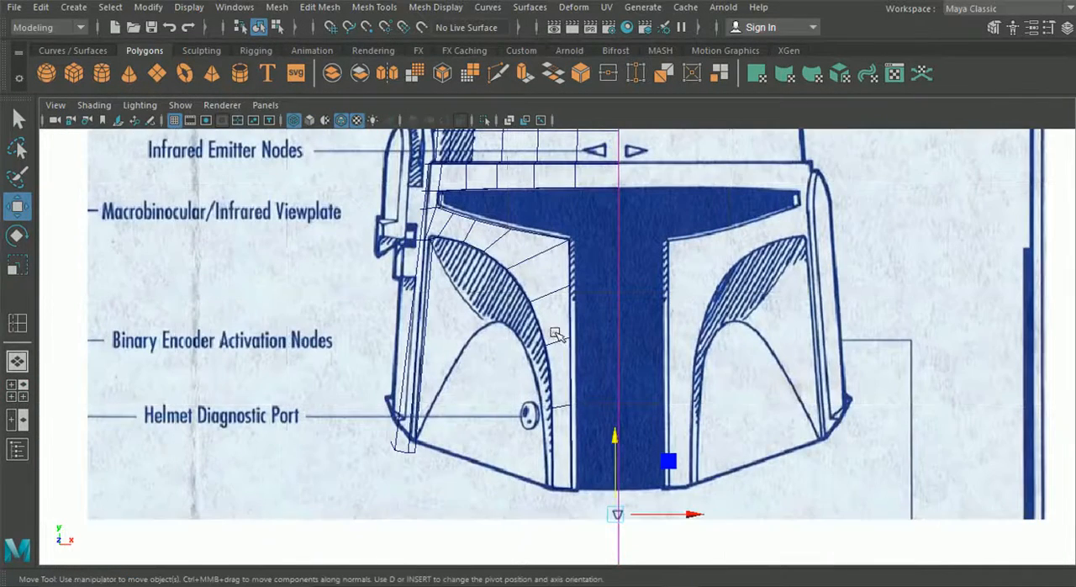
Extrude the strip's visor-side edges, from the upper outer corner down the vertical front end, inward into the helmet
left_click(13, 363)
middle_click_drag(362, 291, 371, 321, "alt")
scroll(456, 382, "up", 4)
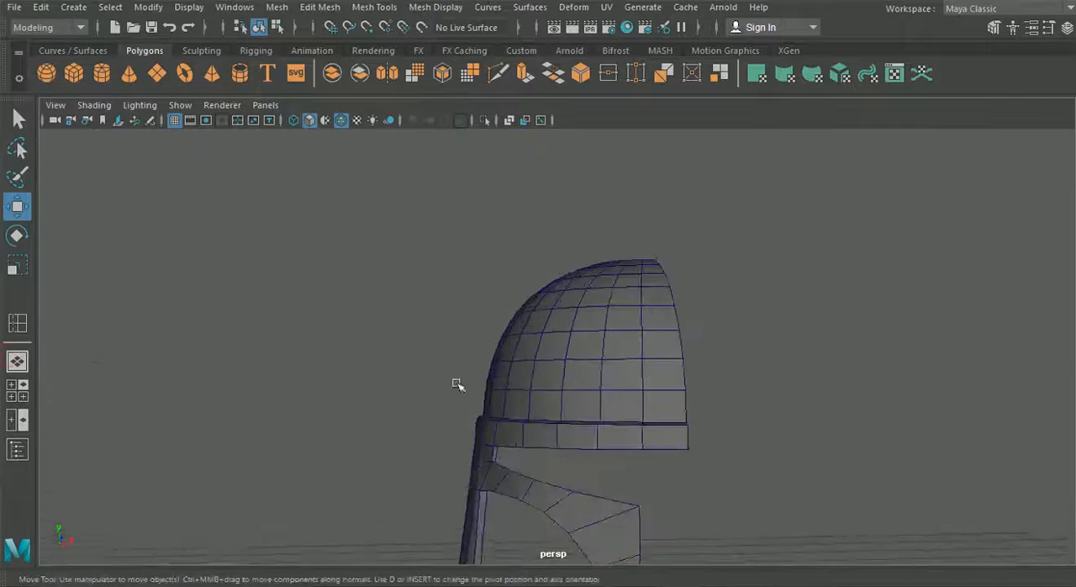
left_click_drag(456, 381, 457, 457, "alt")
scroll(453, 401, "up", 1)
middle_click_drag(456, 456, 470, 310, "alt")
left_click(510, 410)
right_click_drag(514, 412, 511, 79)
scroll(476, 367, "up", 3)
left_click(472, 395)
left_click(551, 459, "shift")
left_click(650, 510, "shift")
left_click_drag(650, 509, 543, 348, "alt")
left_click(591, 384, "shift")
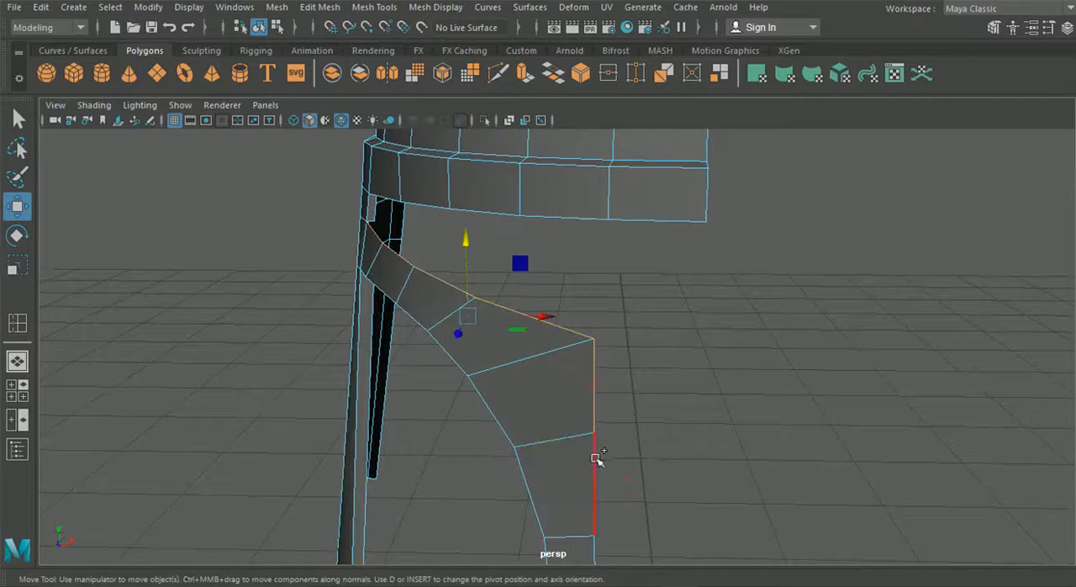
left_click(595, 458, "shift")
left_click_drag(593, 471, 545, 307, "alt")
left_click(554, 340, "shift")
left_click(558, 430, "shift")
left_click_drag(579, 404, 535, 410, "alt")
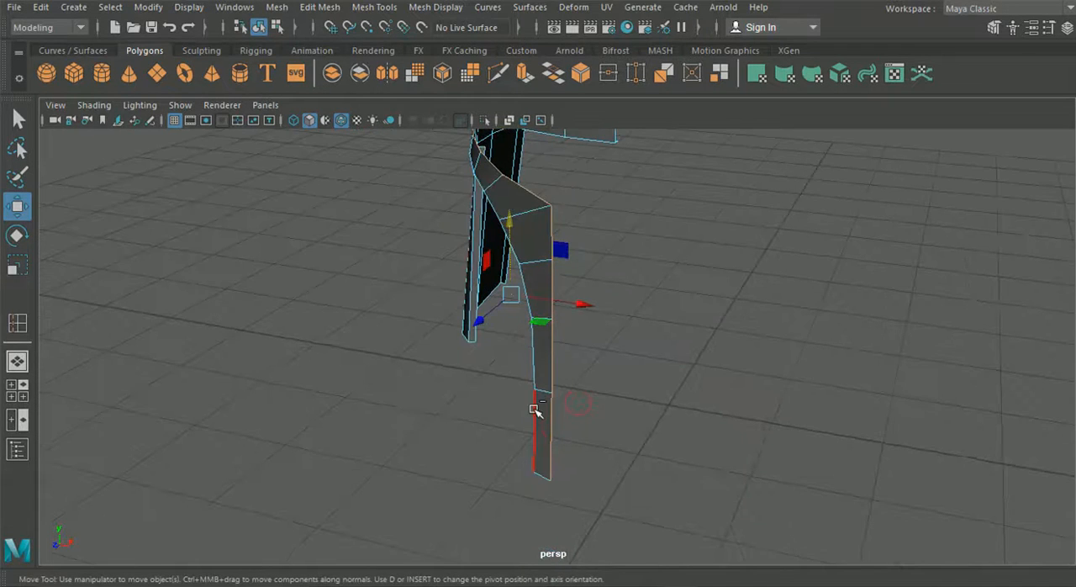
key("ctrl+e")
left_click_drag(541, 231, 531, 407, "alt")
left_click(561, 180)
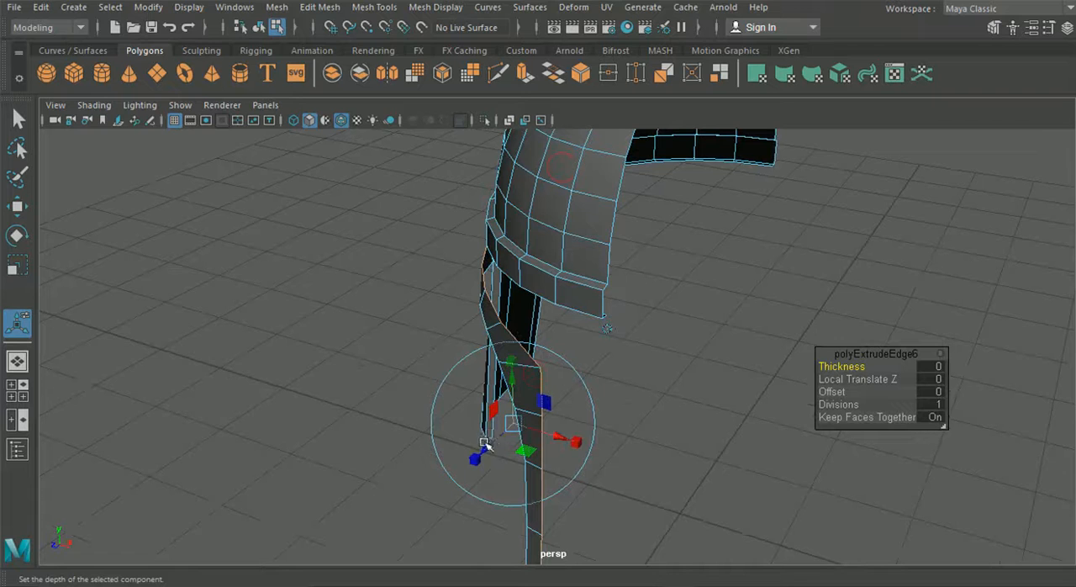
left_click_drag(487, 447, 467, 480)
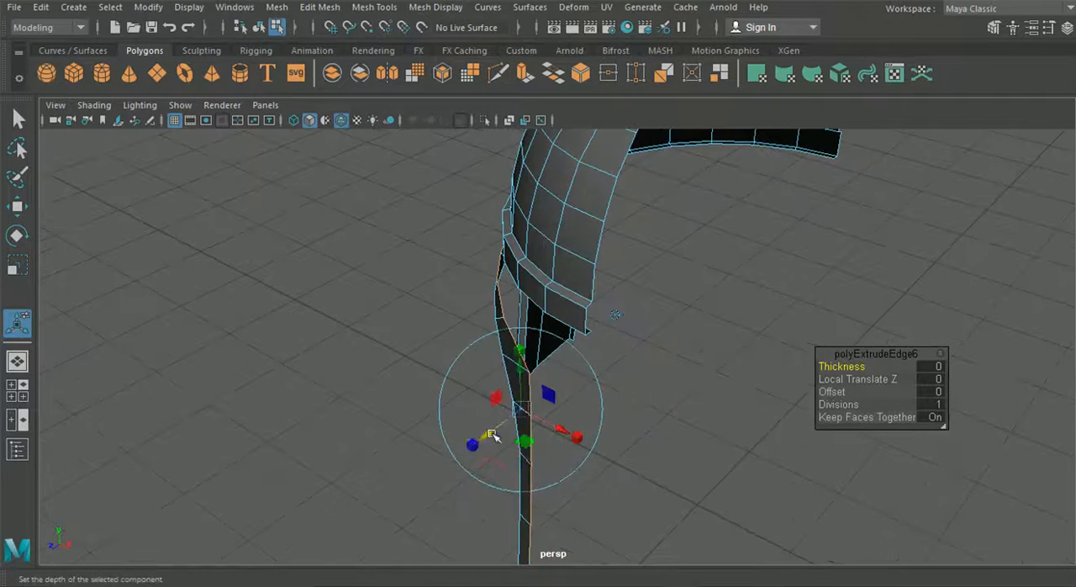
left_click_drag(490, 433, 496, 434)
Adjust the extruded edges slightly along X and Y in the front view to follow the visor outline
left_click(17, 389)
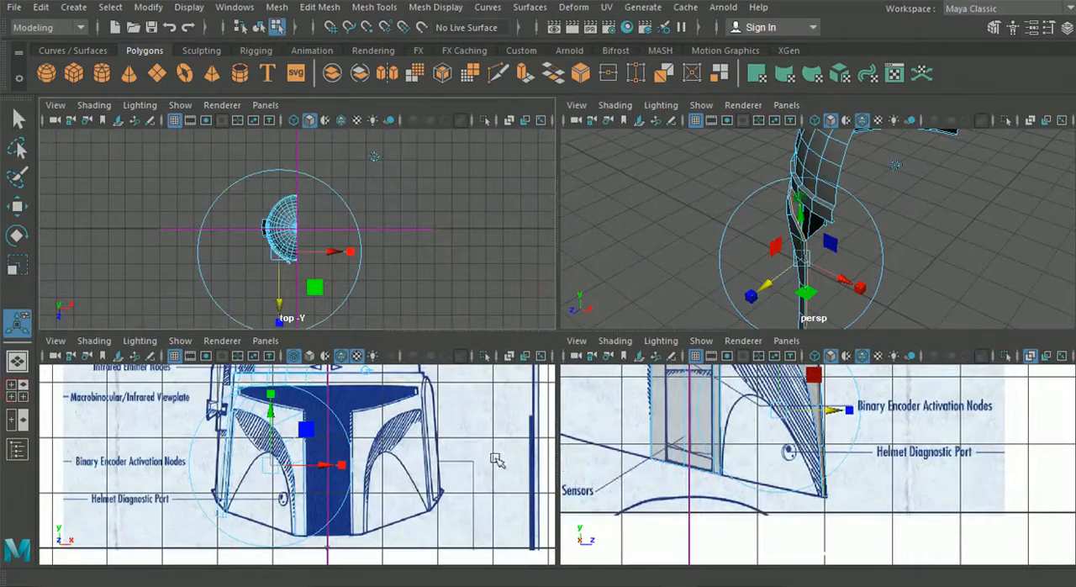
key("space")
scroll(521, 382, "up", 5)
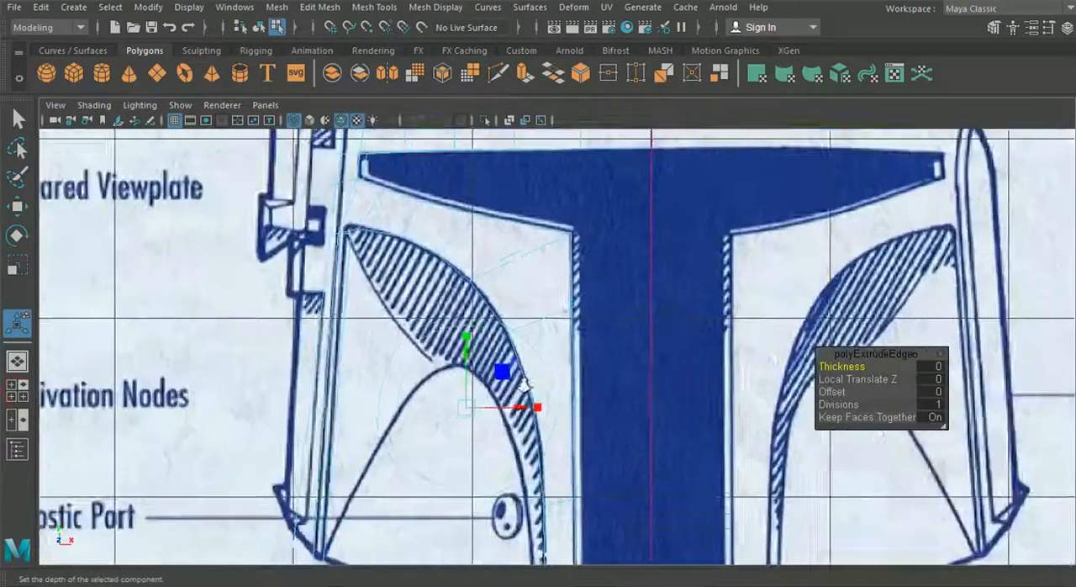
scroll(523, 387, "up", 2)
left_click_drag(509, 416, 510, 420)
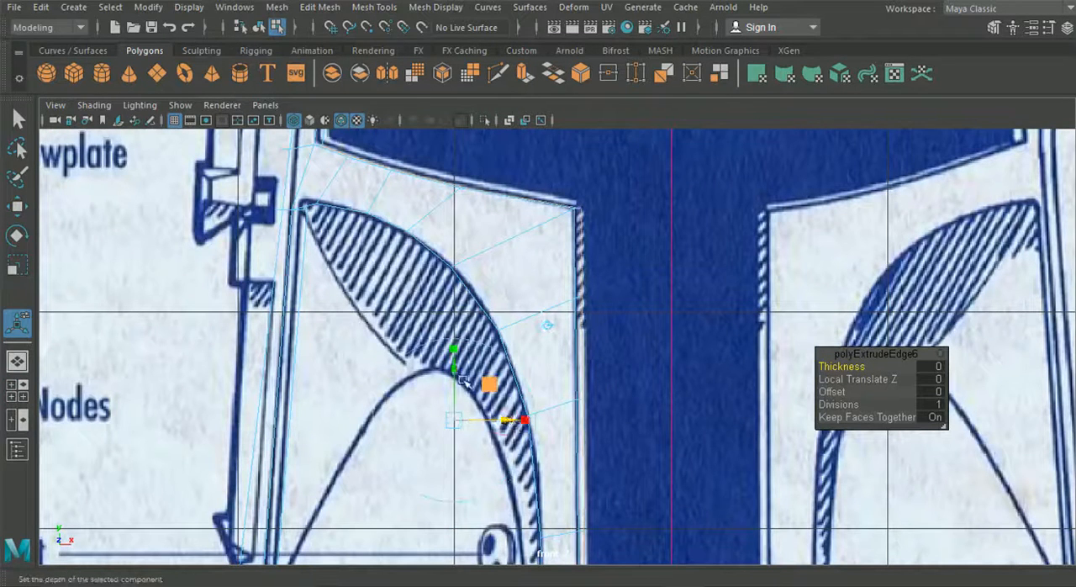
left_click_drag(454, 373, 454, 370)
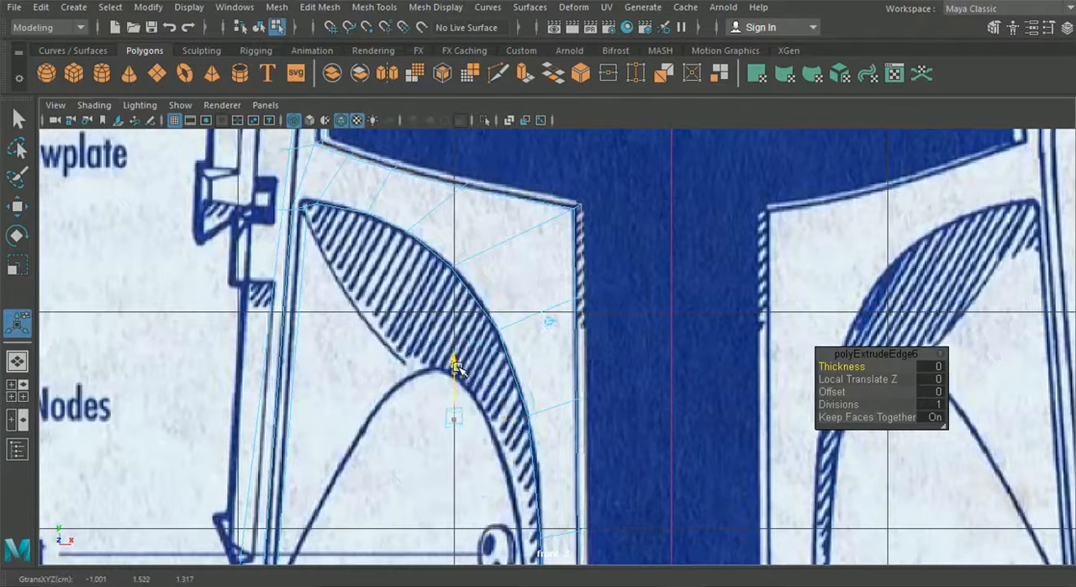
middle_click_drag(406, 244, 396, 281, "alt")
Snap the extruded ledge's end vertex onto the adjacent inner vertex at the visor opening's outer corner
left_click(17, 366)
left_click_drag(370, 382, 418, 334, "alt")
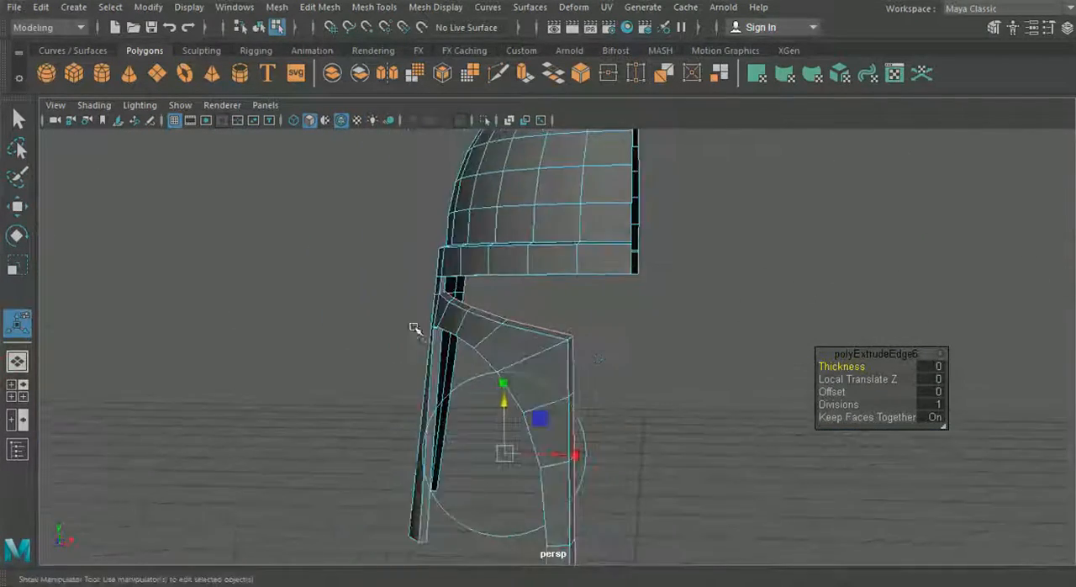
scroll(419, 334, "up", 3)
middle_click_drag(418, 335, 447, 389, "alt")
left_click_drag(446, 389, 430, 341, "alt")
scroll(430, 341, "up", 2)
middle_click_drag(429, 341, 479, 341, "alt")
scroll(478, 336, "up", 1)
left_click(477, 323)
right_click_drag(476, 273, 370, 118)
left_click_drag(470, 340, 372, 322, "alt")
scroll(722, 420, "up", 2)
left_click_drag(748, 430, 832, 442, "alt")
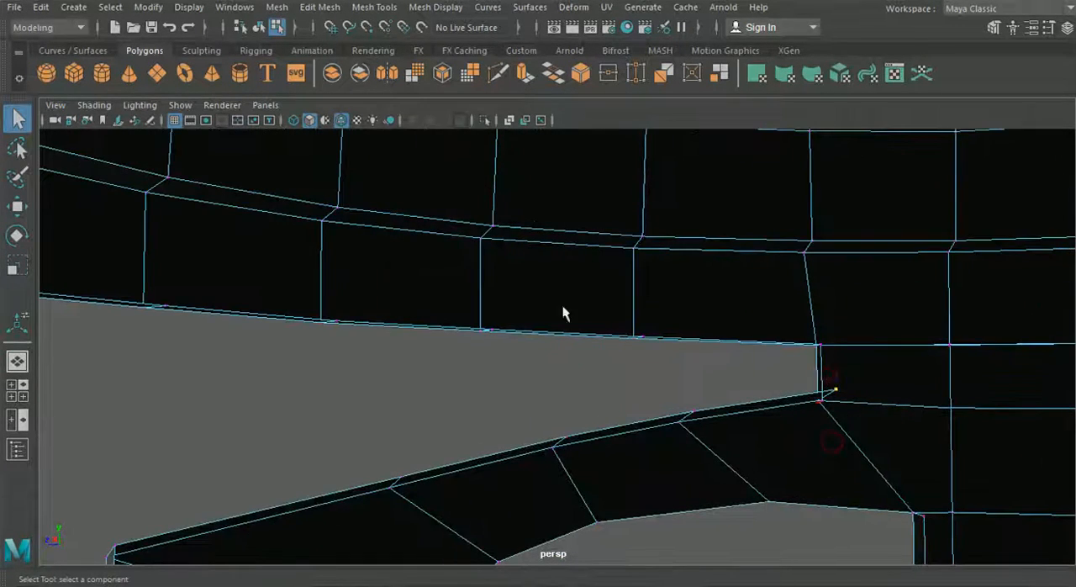
left_click(17, 206)
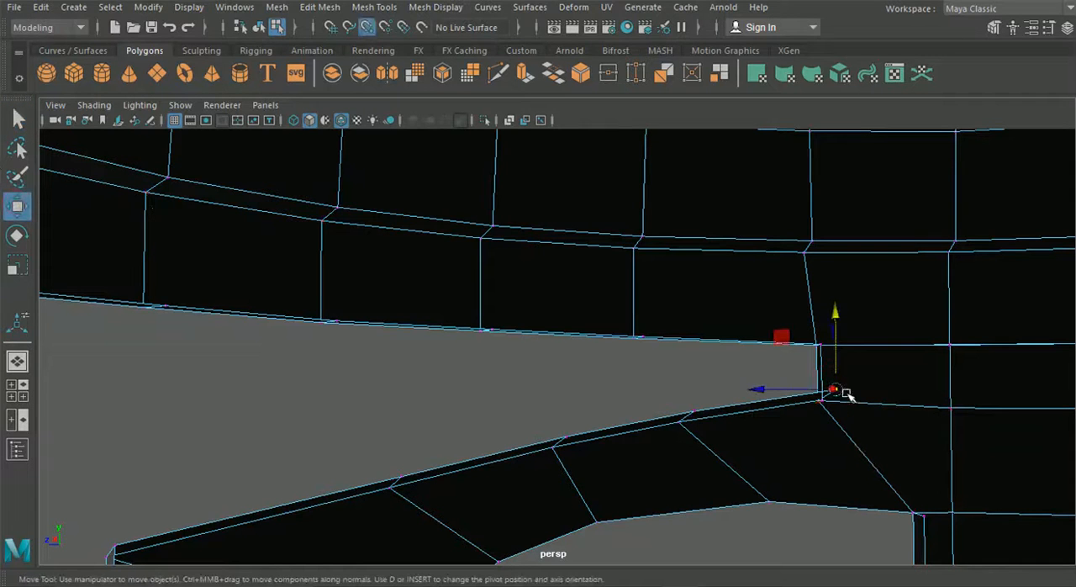
left_click_drag(845, 395, 832, 405)
Merge the coincident vertices at the visor opening's inner corner
left_click_drag(763, 444, 736, 369, "alt")
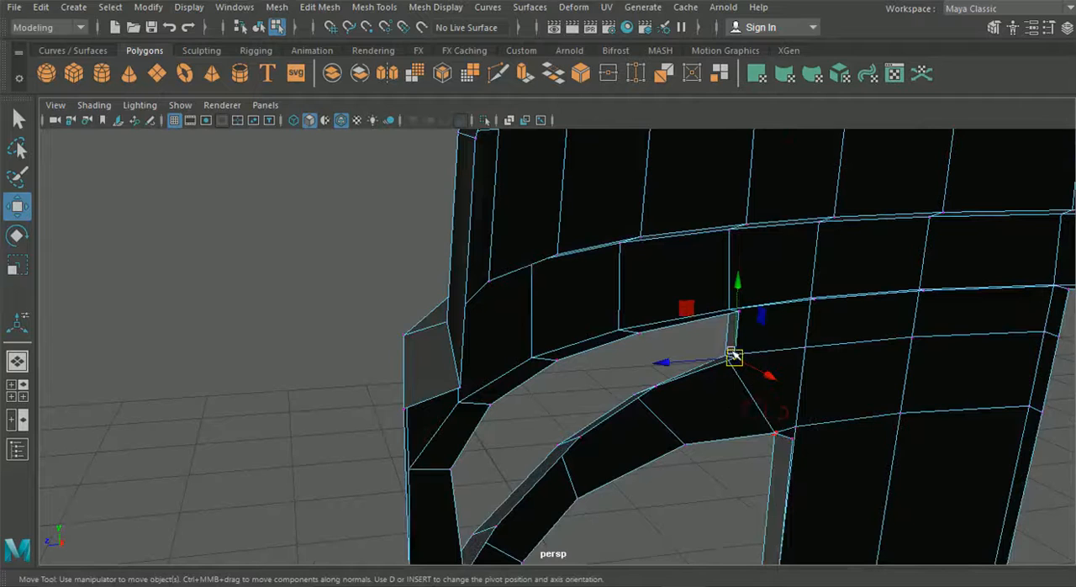
left_click(318, 7)
left_click(357, 162)
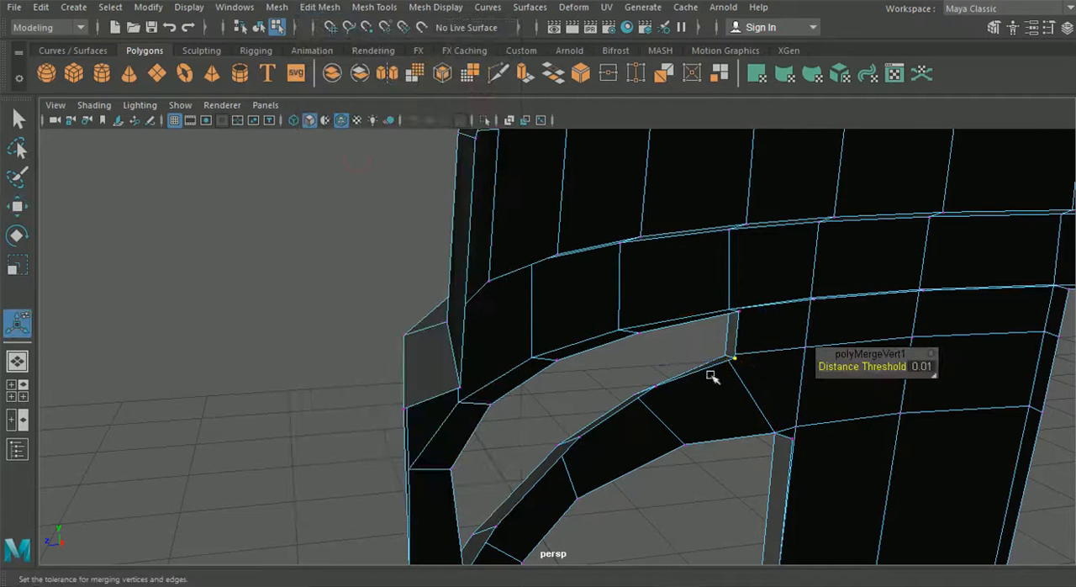
Reposition the visor opening's lower and upper inner corner vertices along Z, with the lower one at about Z 0.679
left_click(743, 374)
left_click(18, 205)
left_click_drag(184, 336, 274, 329, "alt")
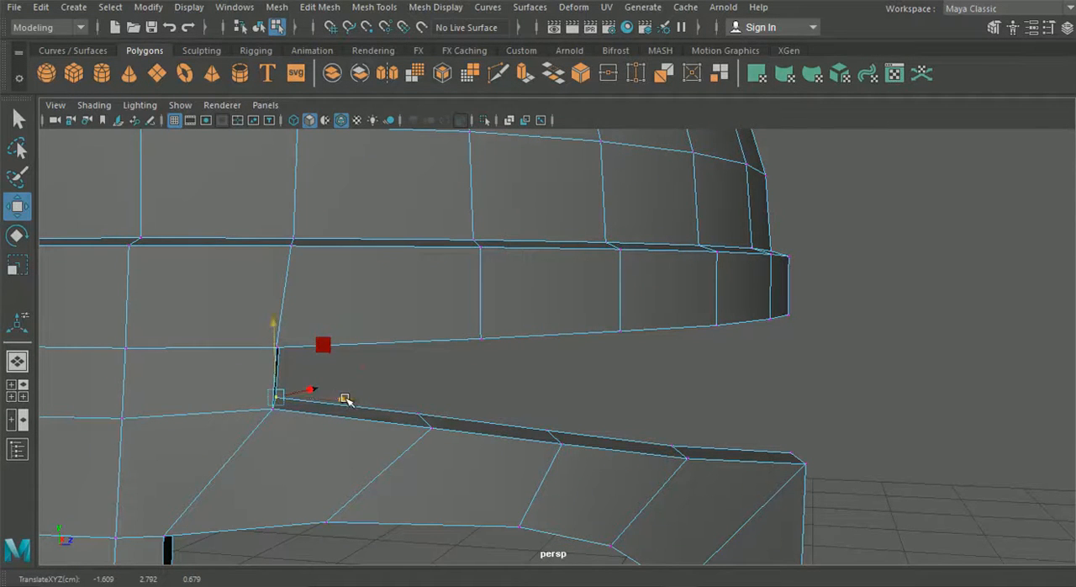
left_click_drag(349, 393, 320, 365, "alt")
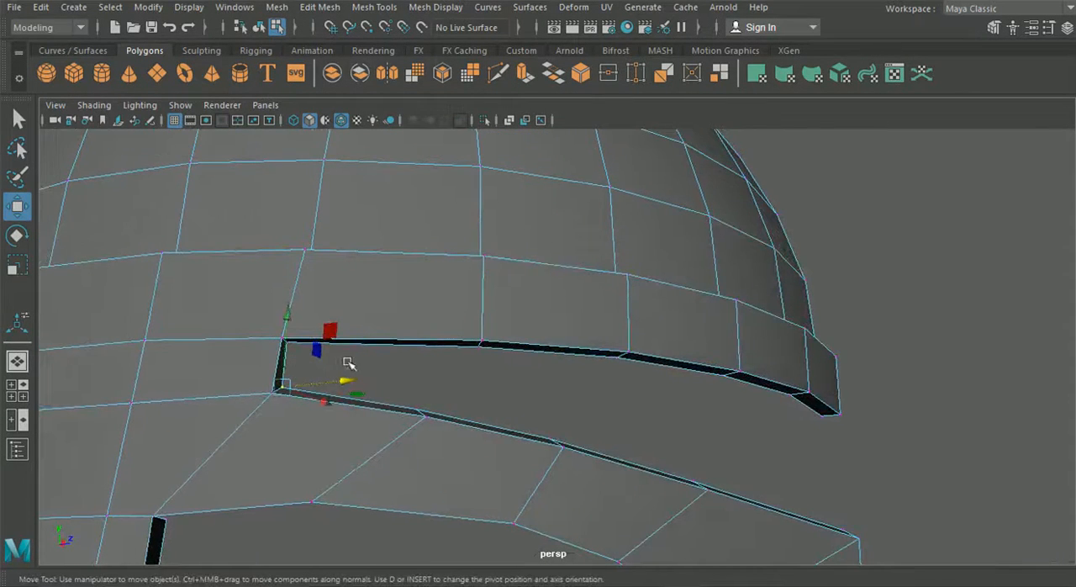
left_click(286, 330)
left_click_drag(367, 346, 530, 370)
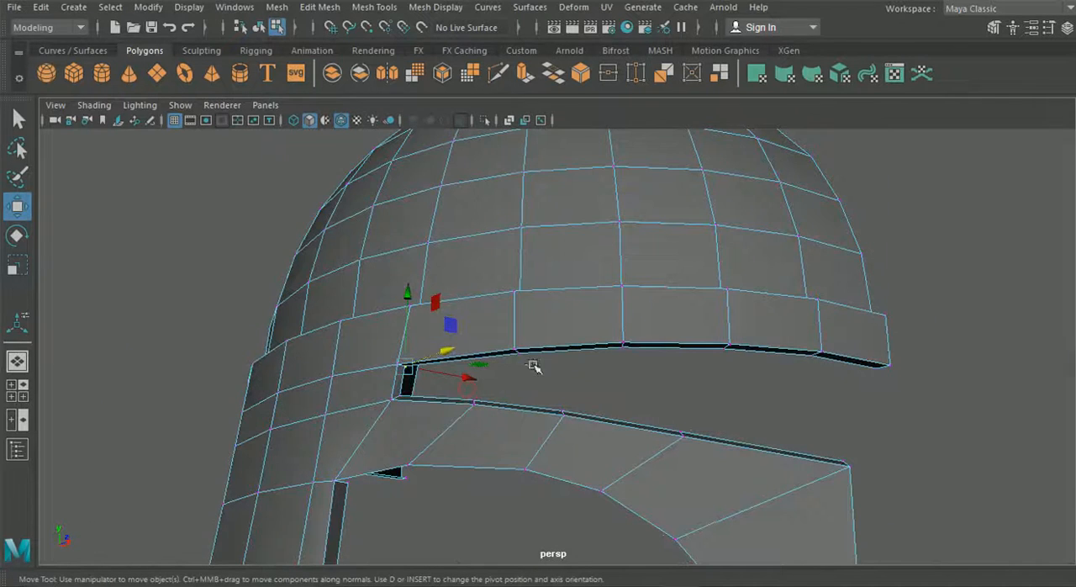
Select the inner vertices along the visor opening's upper edge and adjust their height along Y
left_click(516, 354, "shift")
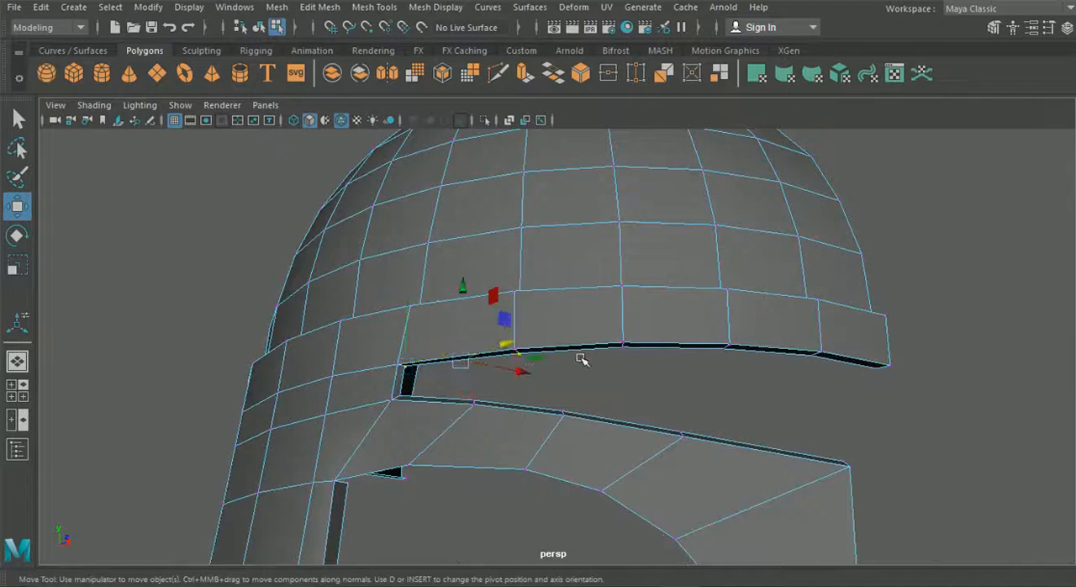
left_click(623, 345, "shift")
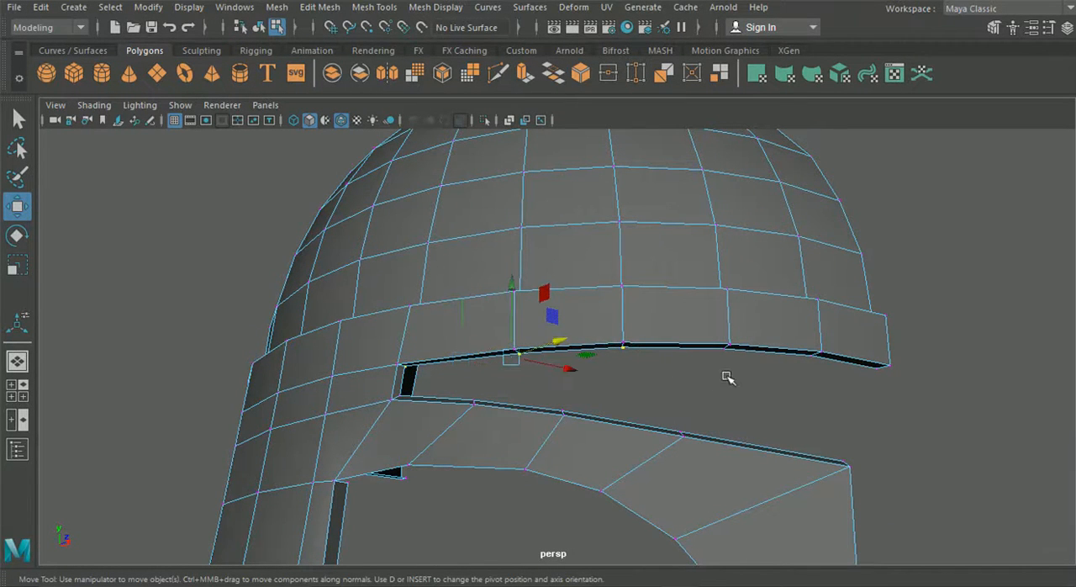
left_click(717, 346, "shift")
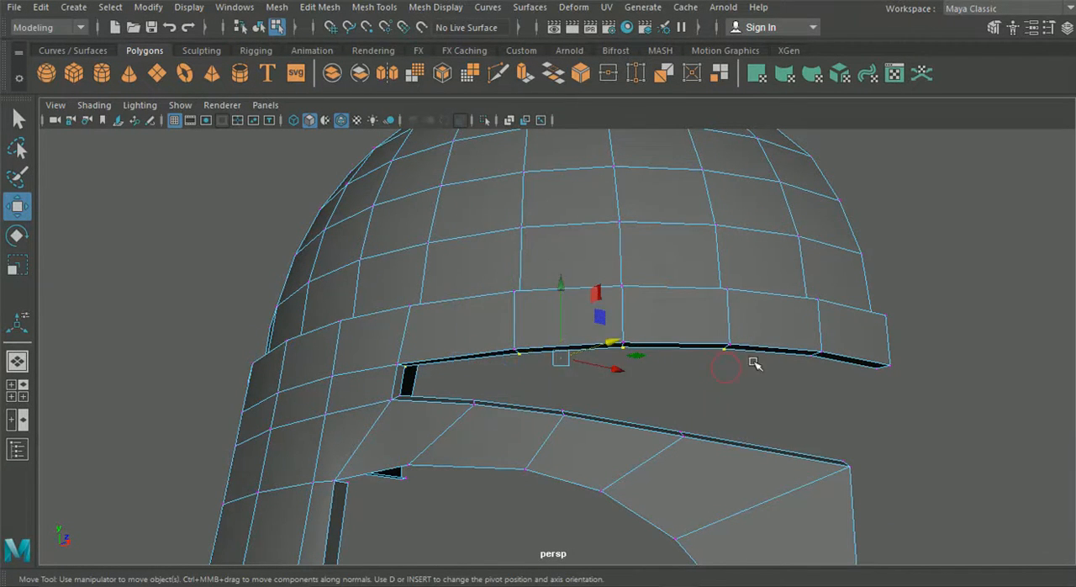
left_click(798, 353, "shift")
left_click(865, 368, "shift")
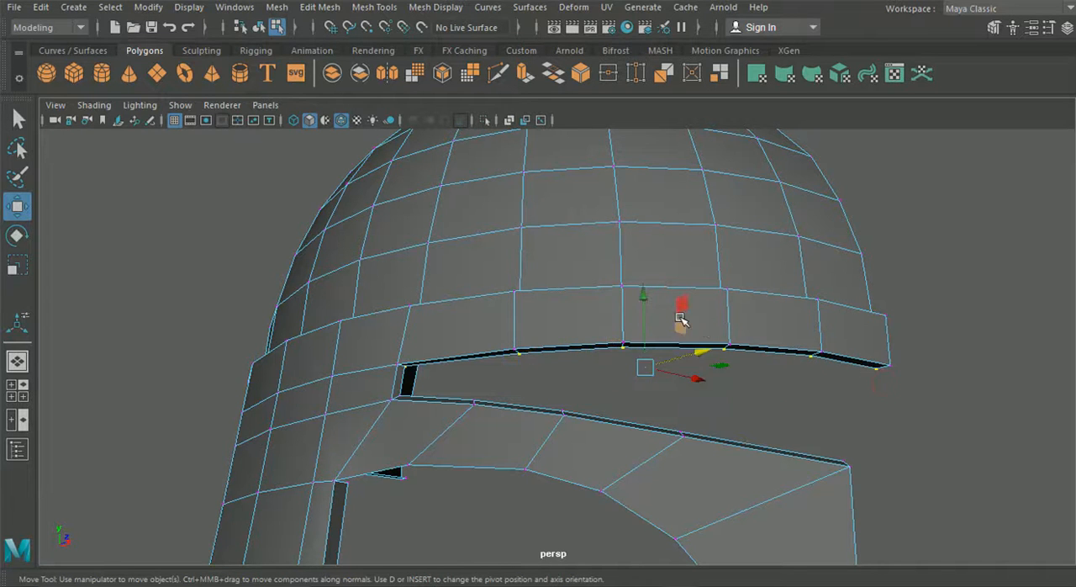
scroll(578, 340, "up", 3)
left_click_drag(577, 344, 624, 342, "alt")
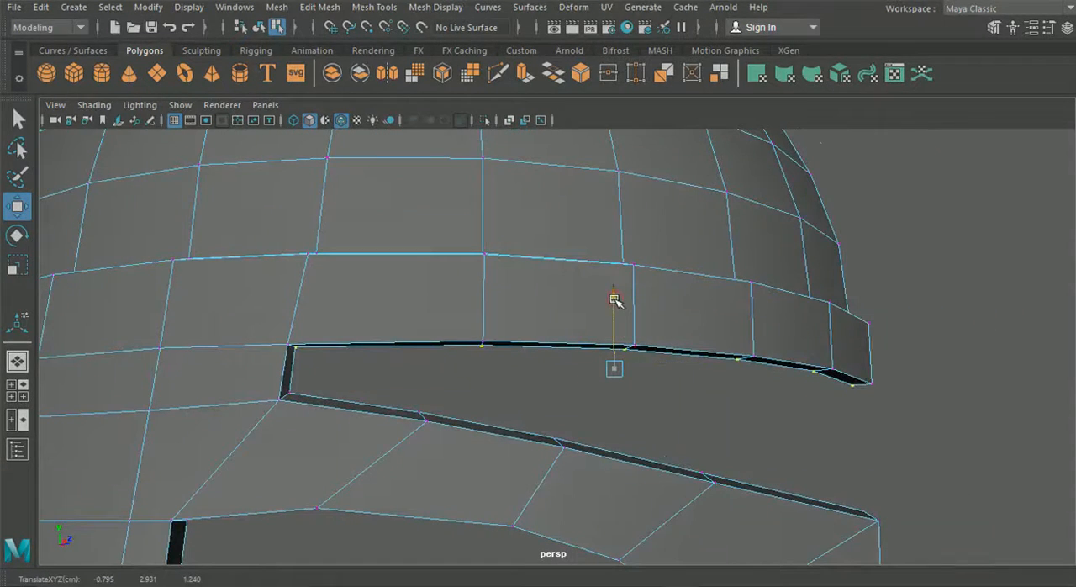
left_click_drag(615, 300, 739, 370, "alt")
Return to object selection and examine the half helmet's shape from the side and front
left_click(259, 28)
left_click(649, 279)
scroll(652, 280, "down", 5)
left_click_drag(674, 348, 525, 369, "alt")
scroll(700, 454, "down", 5)
left_click_drag(700, 454, 591, 389, "alt")
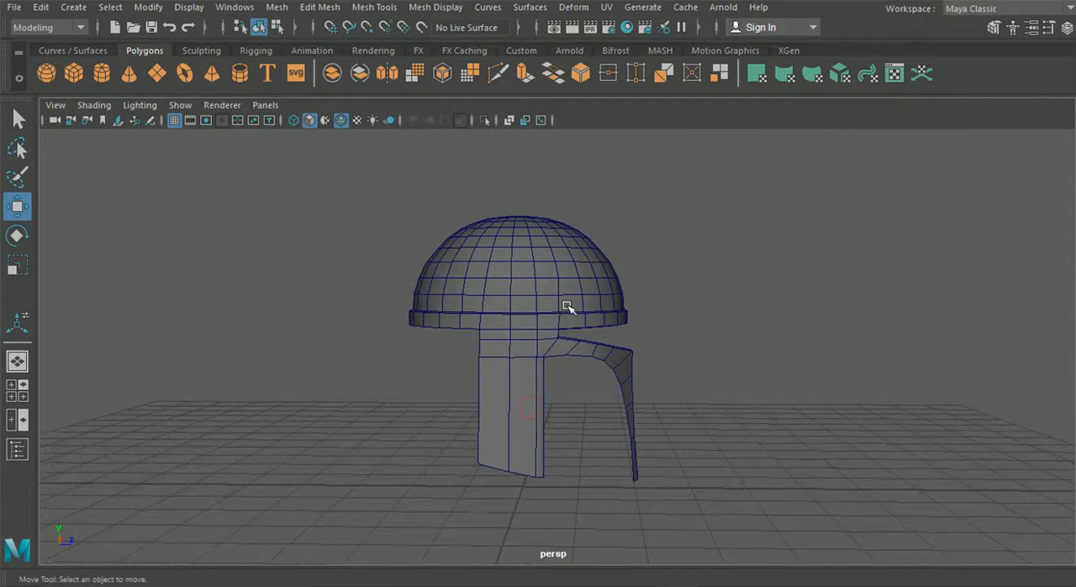
left_click_drag(566, 306, 532, 338, "alt")
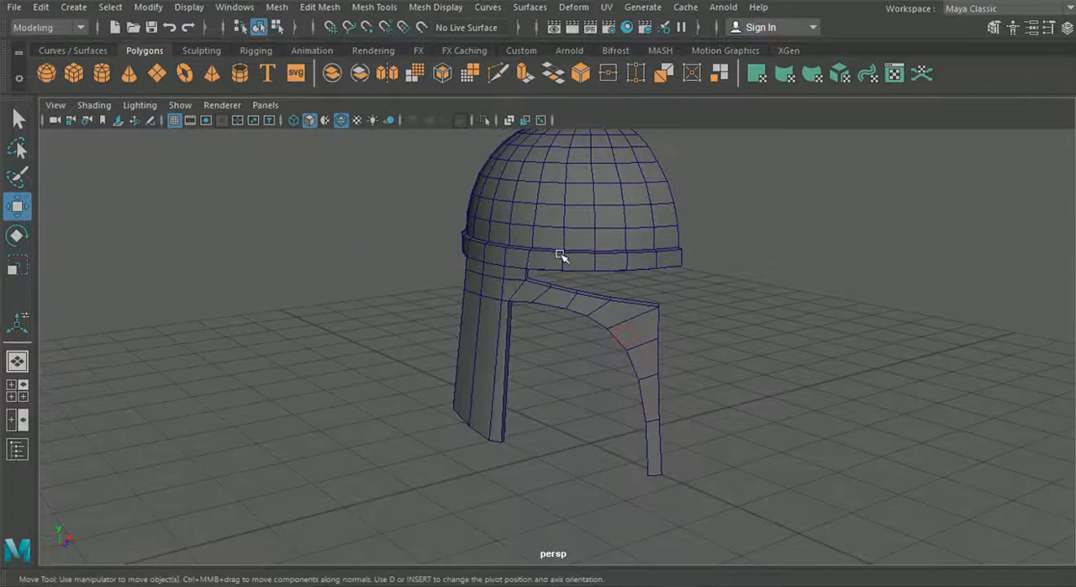
Duplicate the half helmet, group the copy, and mirror it across the centre with Scale X -1
left_click(537, 320)
scroll(538, 319, "down", 3)
left_click(1067, 28)
scroll(614, 185, "down", 4)
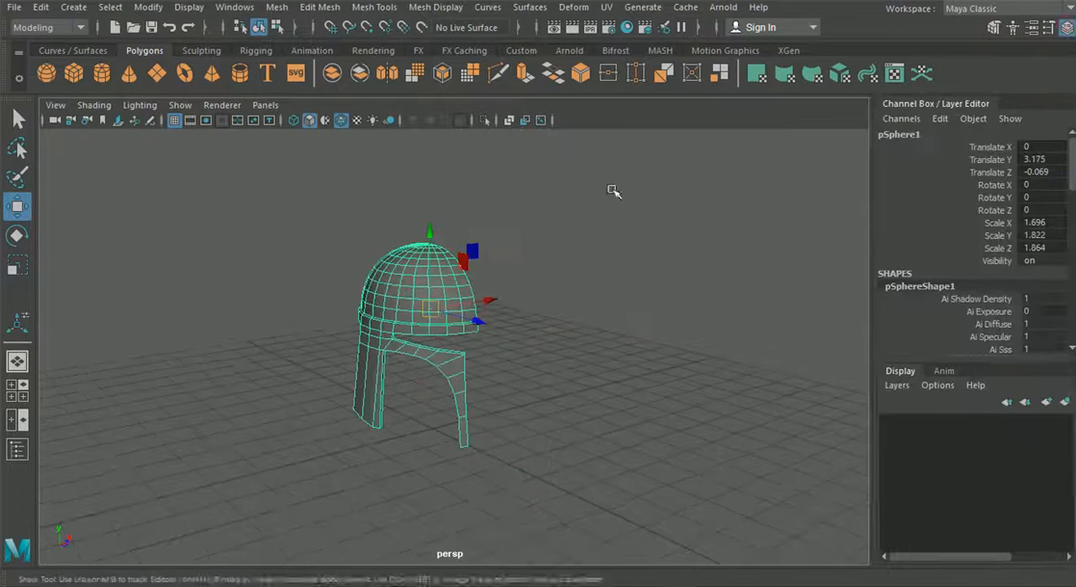
middle_click_drag(572, 216, 552, 237, "alt")
key("ctrl+g")
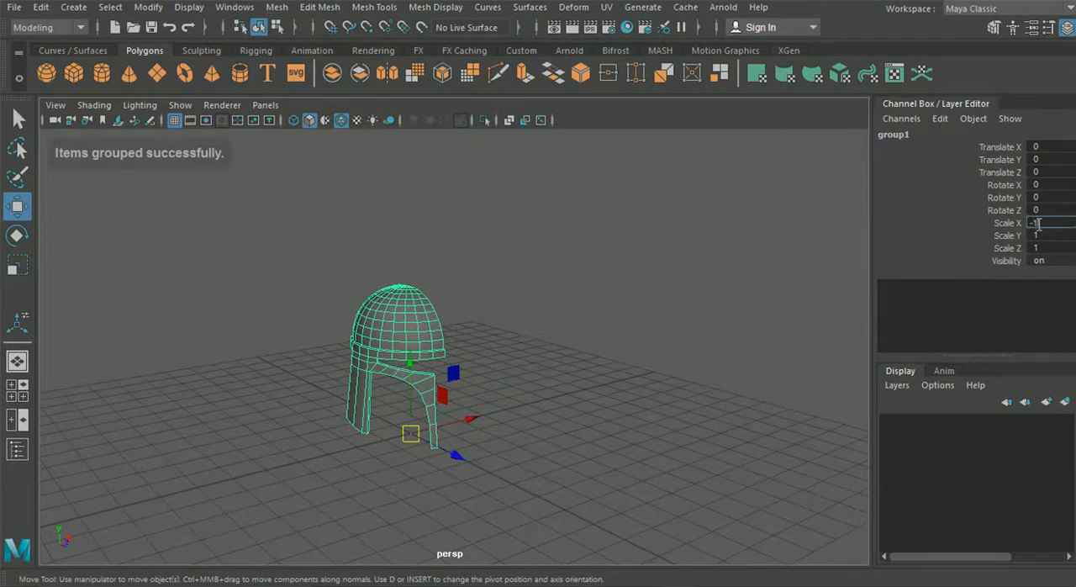
left_click(1037, 223)
type("-1")
key("Return")
Deselect the mirrored half in object selection mode, hide the Channel Box and examine the complete helmet
left_click(277, 27)
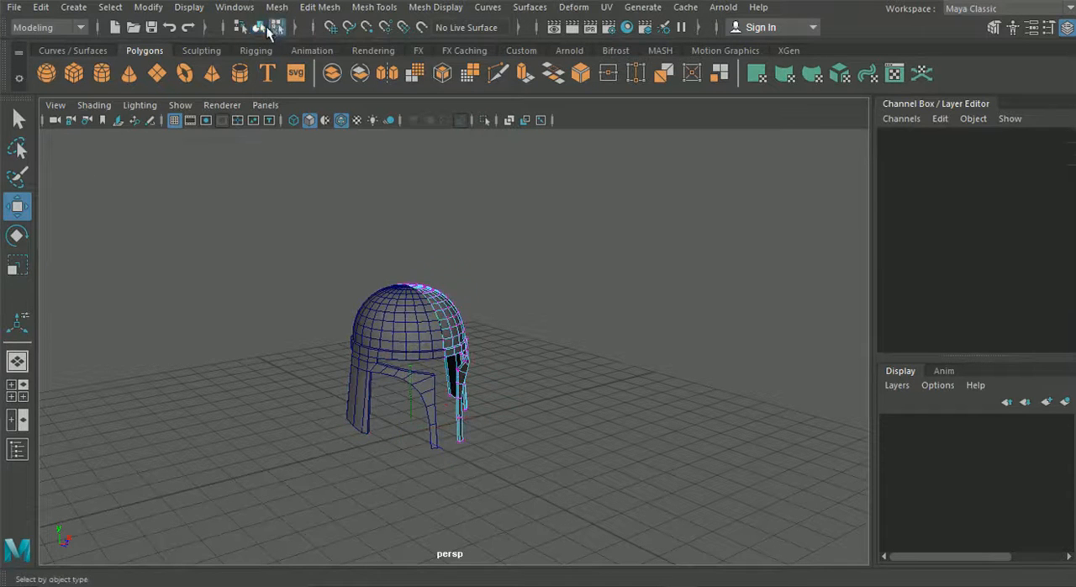
left_click(258, 27)
left_click_drag(552, 235, 319, 300, "alt")
left_click(1065, 29)
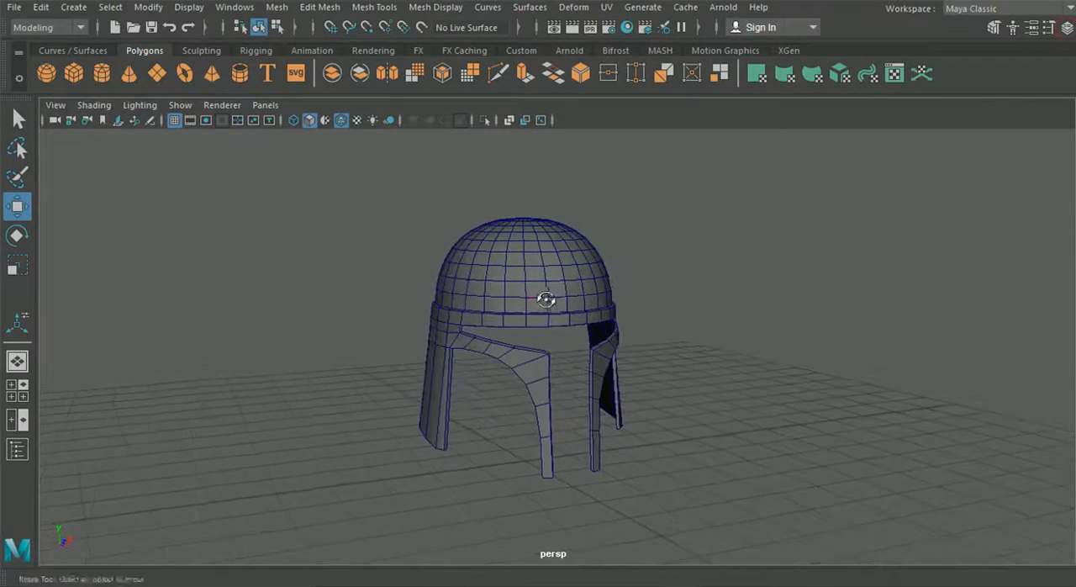